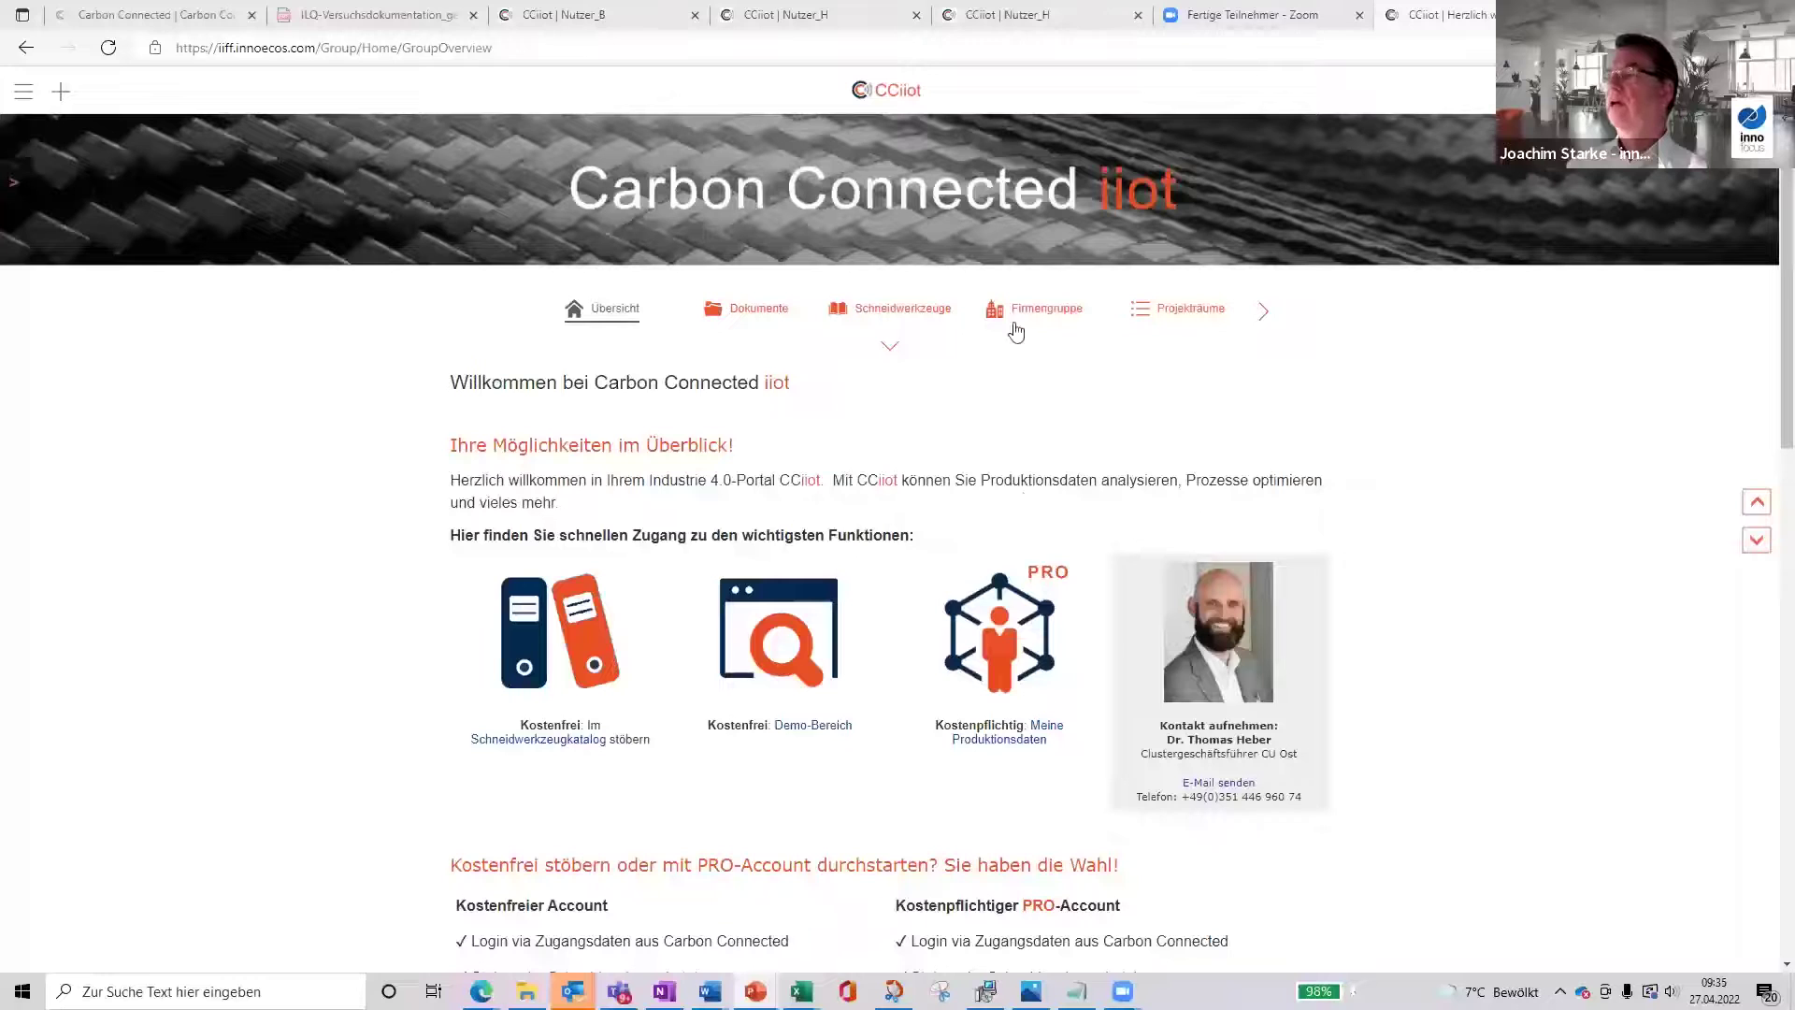
Step: Open the Standzeiten/Standwege analysis in the Spanende Bearbeitung app of the Nutzer_H company group
left_click(1029, 318)
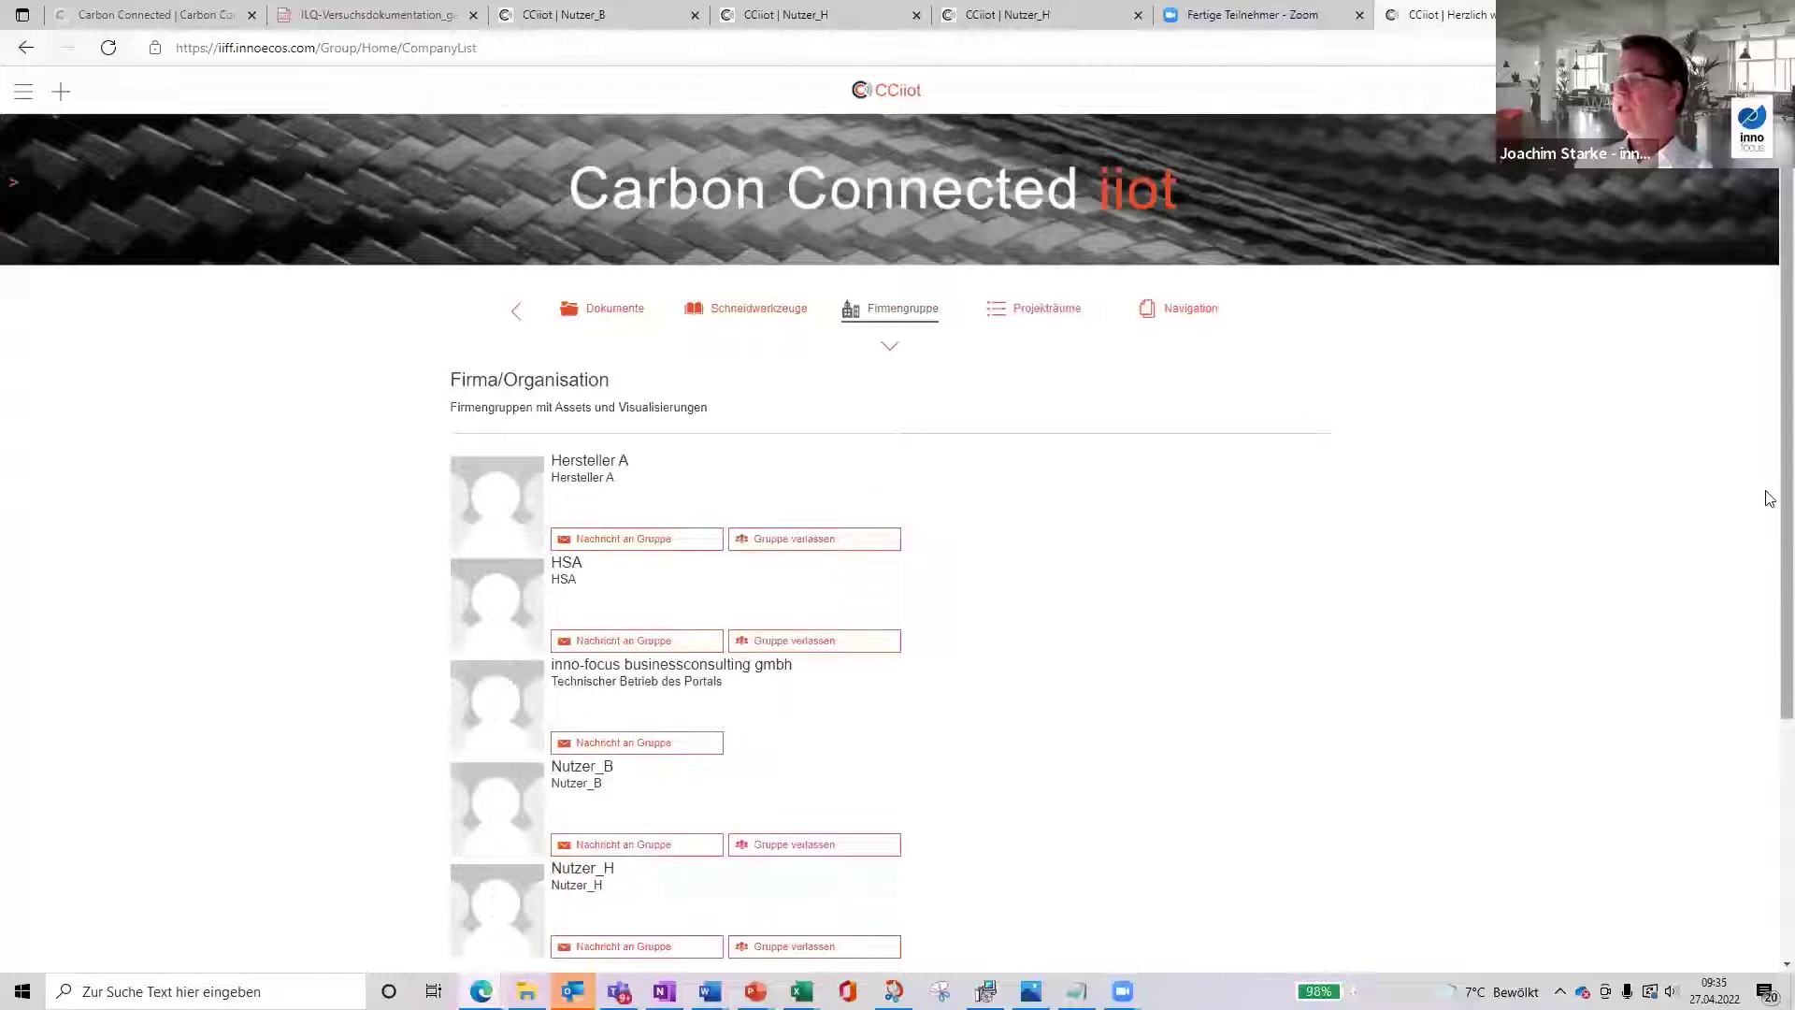
scroll(1763, 693, "down", 2)
scroll(112, 601, "down", 1)
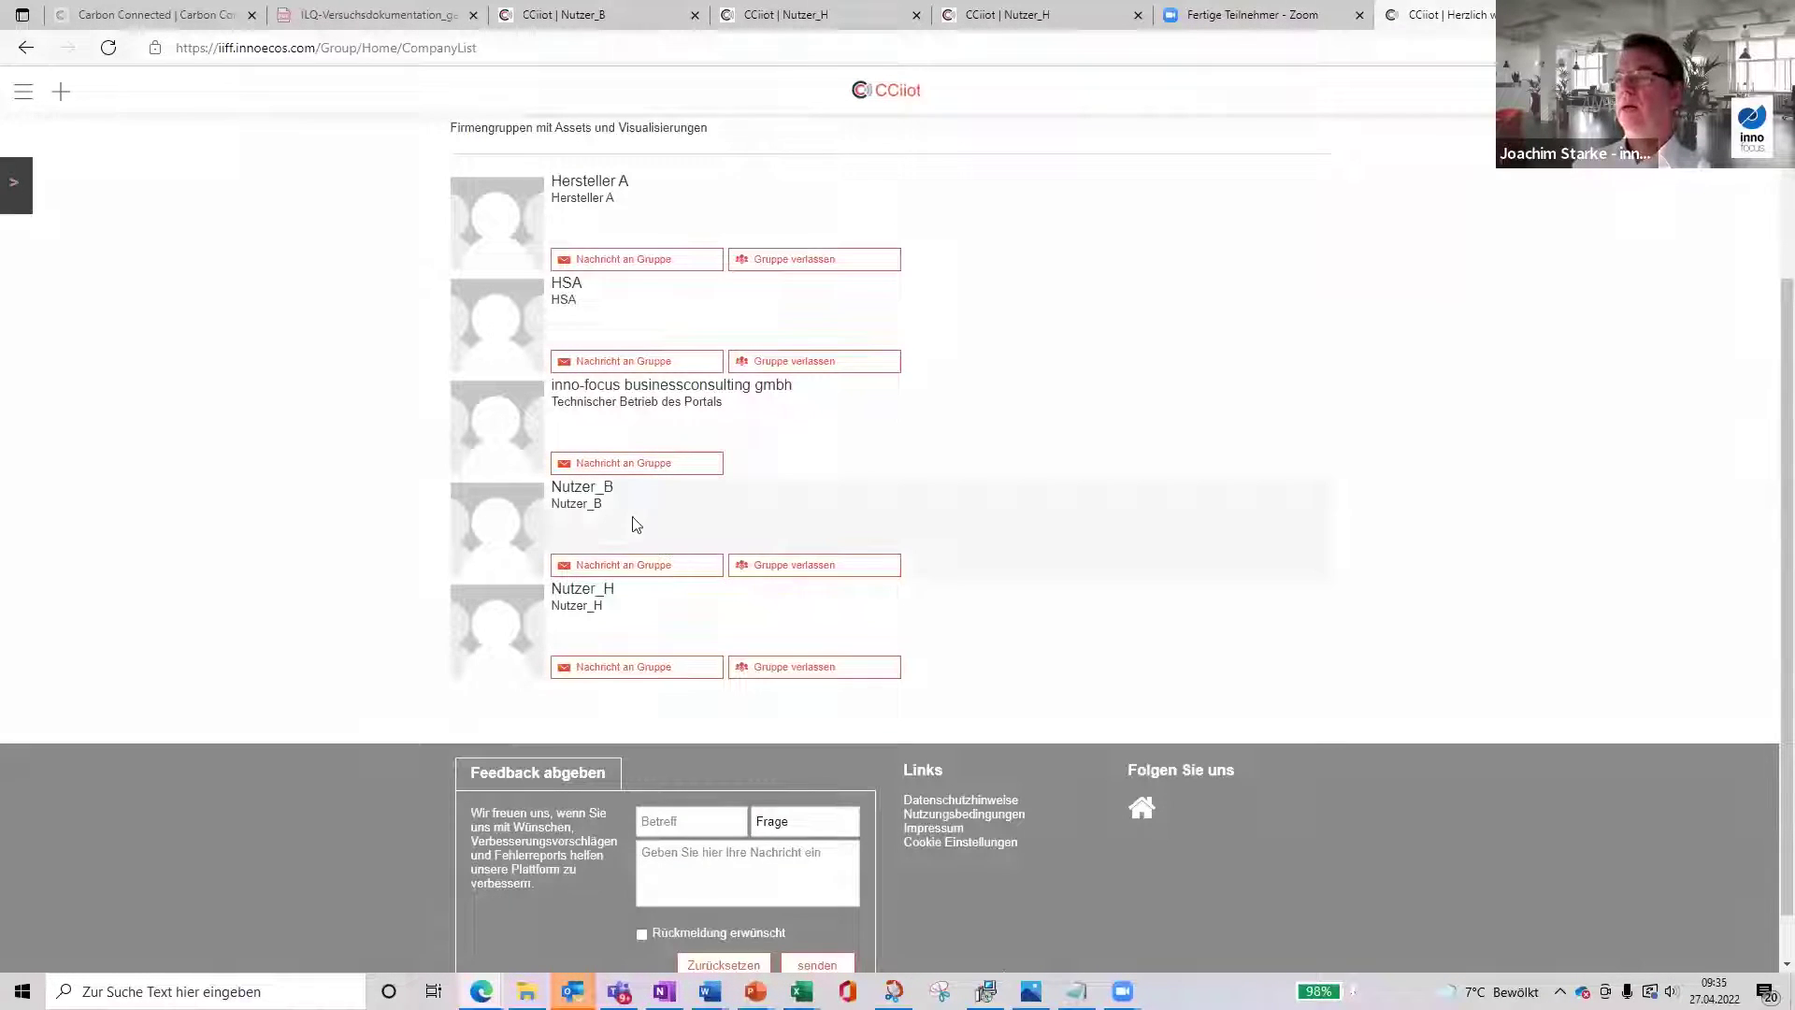
left_click(493, 618)
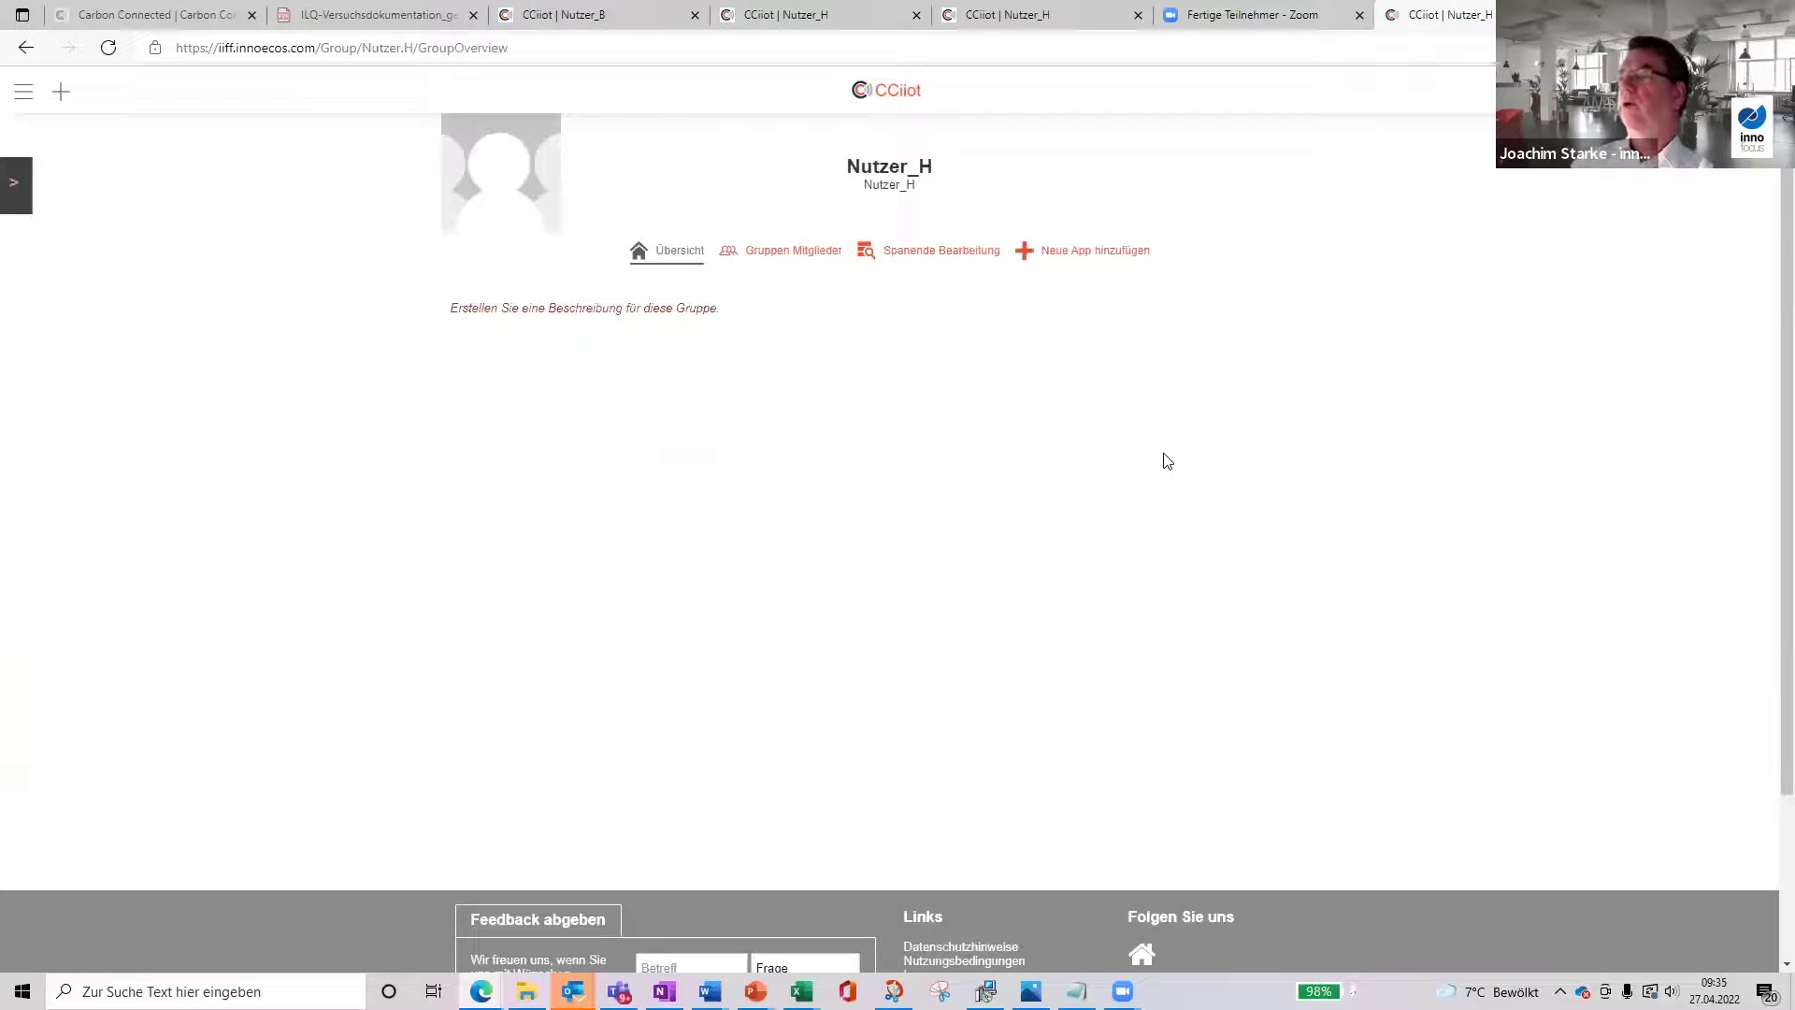
left_click(920, 258)
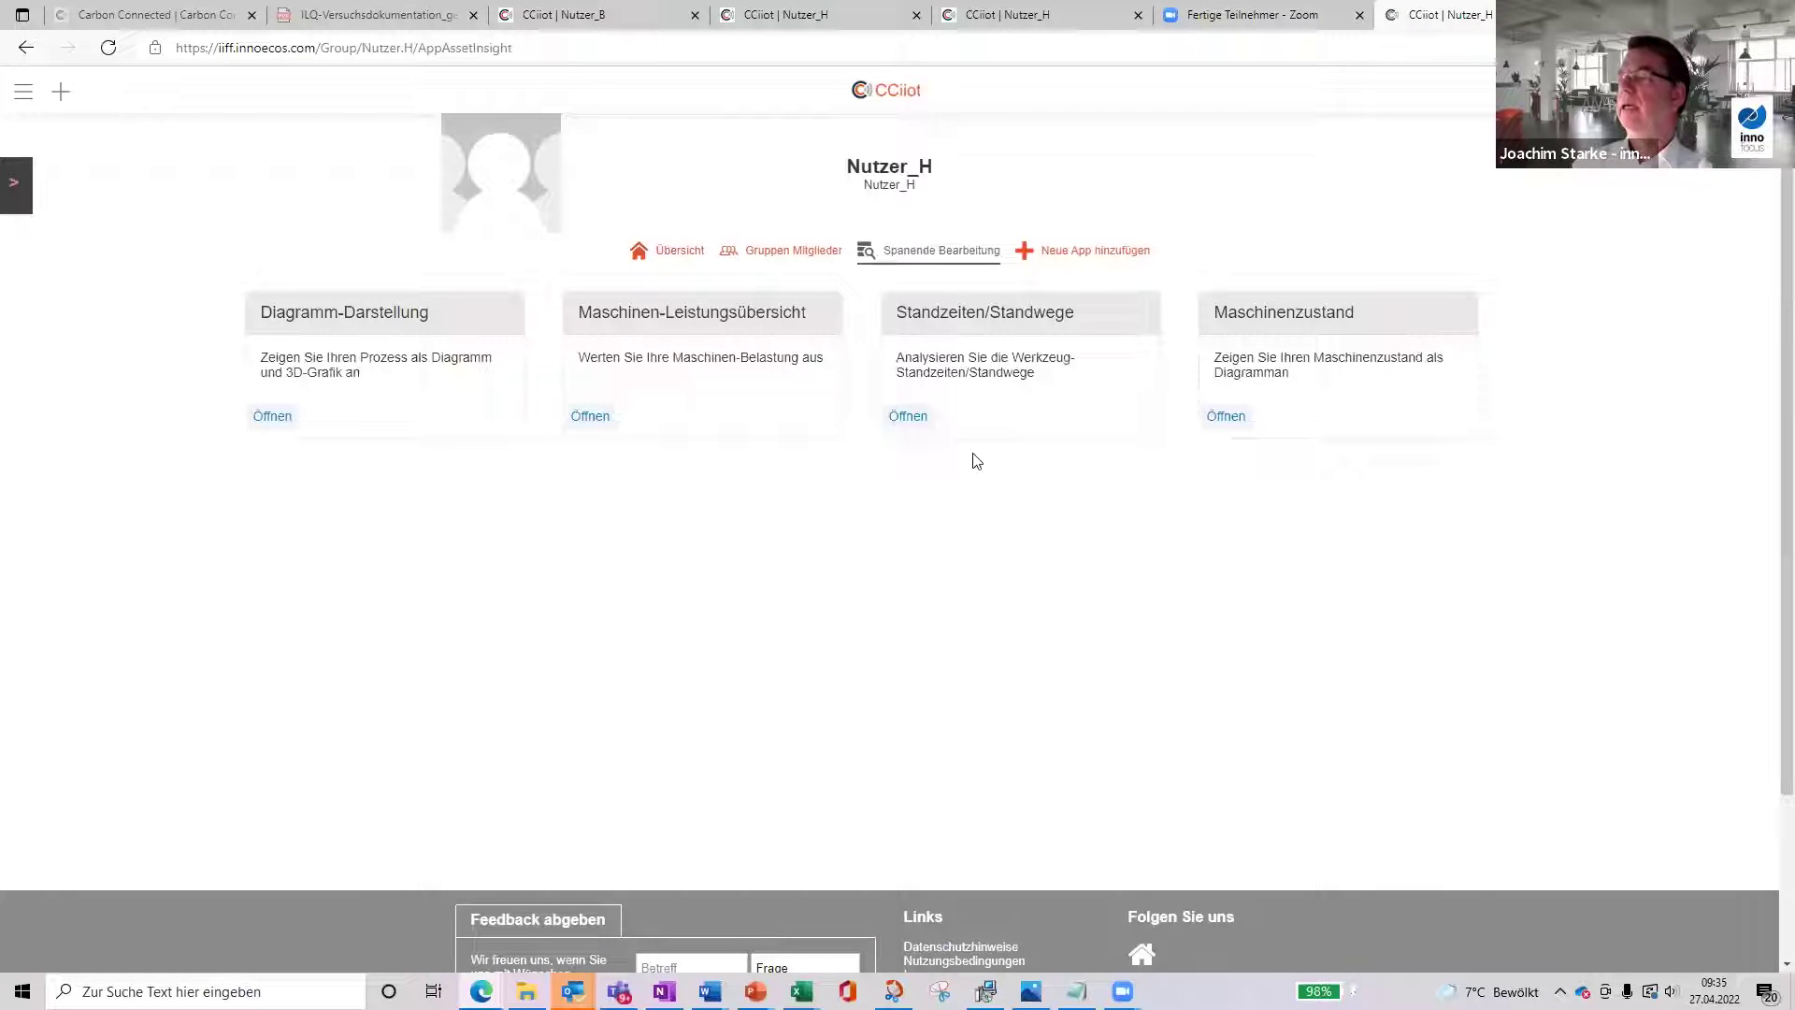
left_click(908, 421)
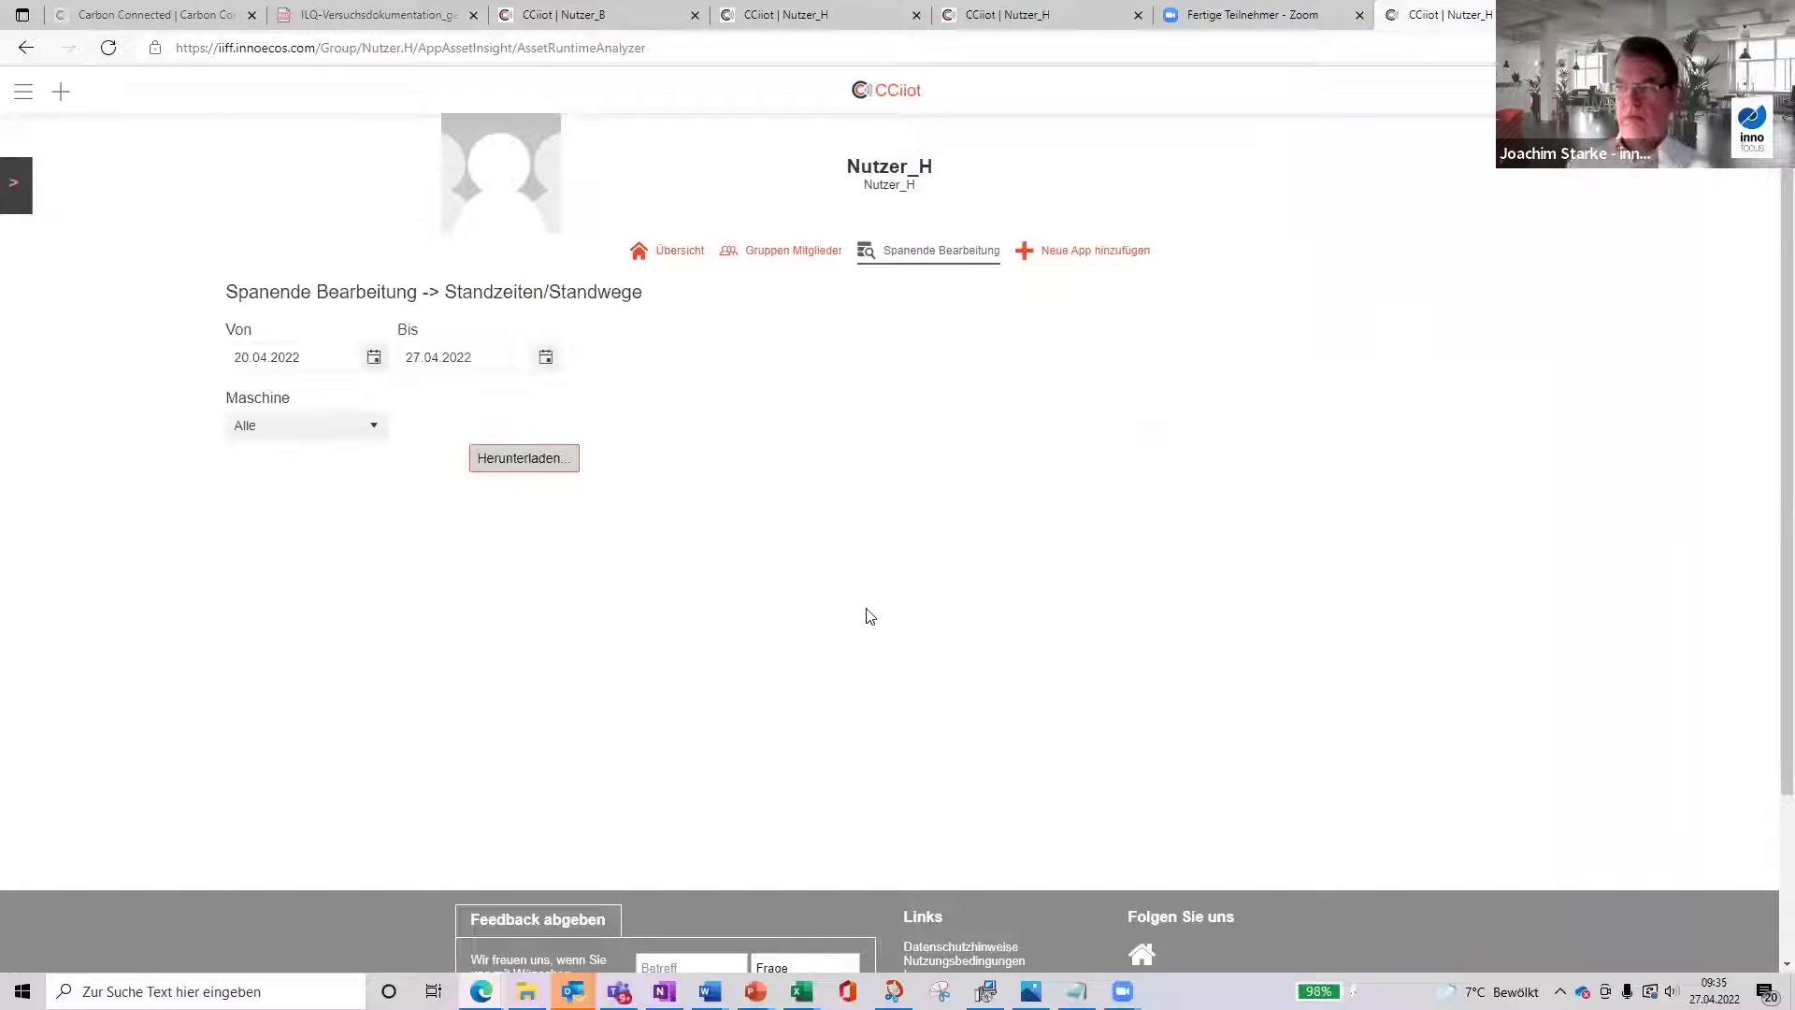
Step: Download the tool life report for machine G352-1514 (31) with the start date set to 01.01.2020
left_click(331, 361)
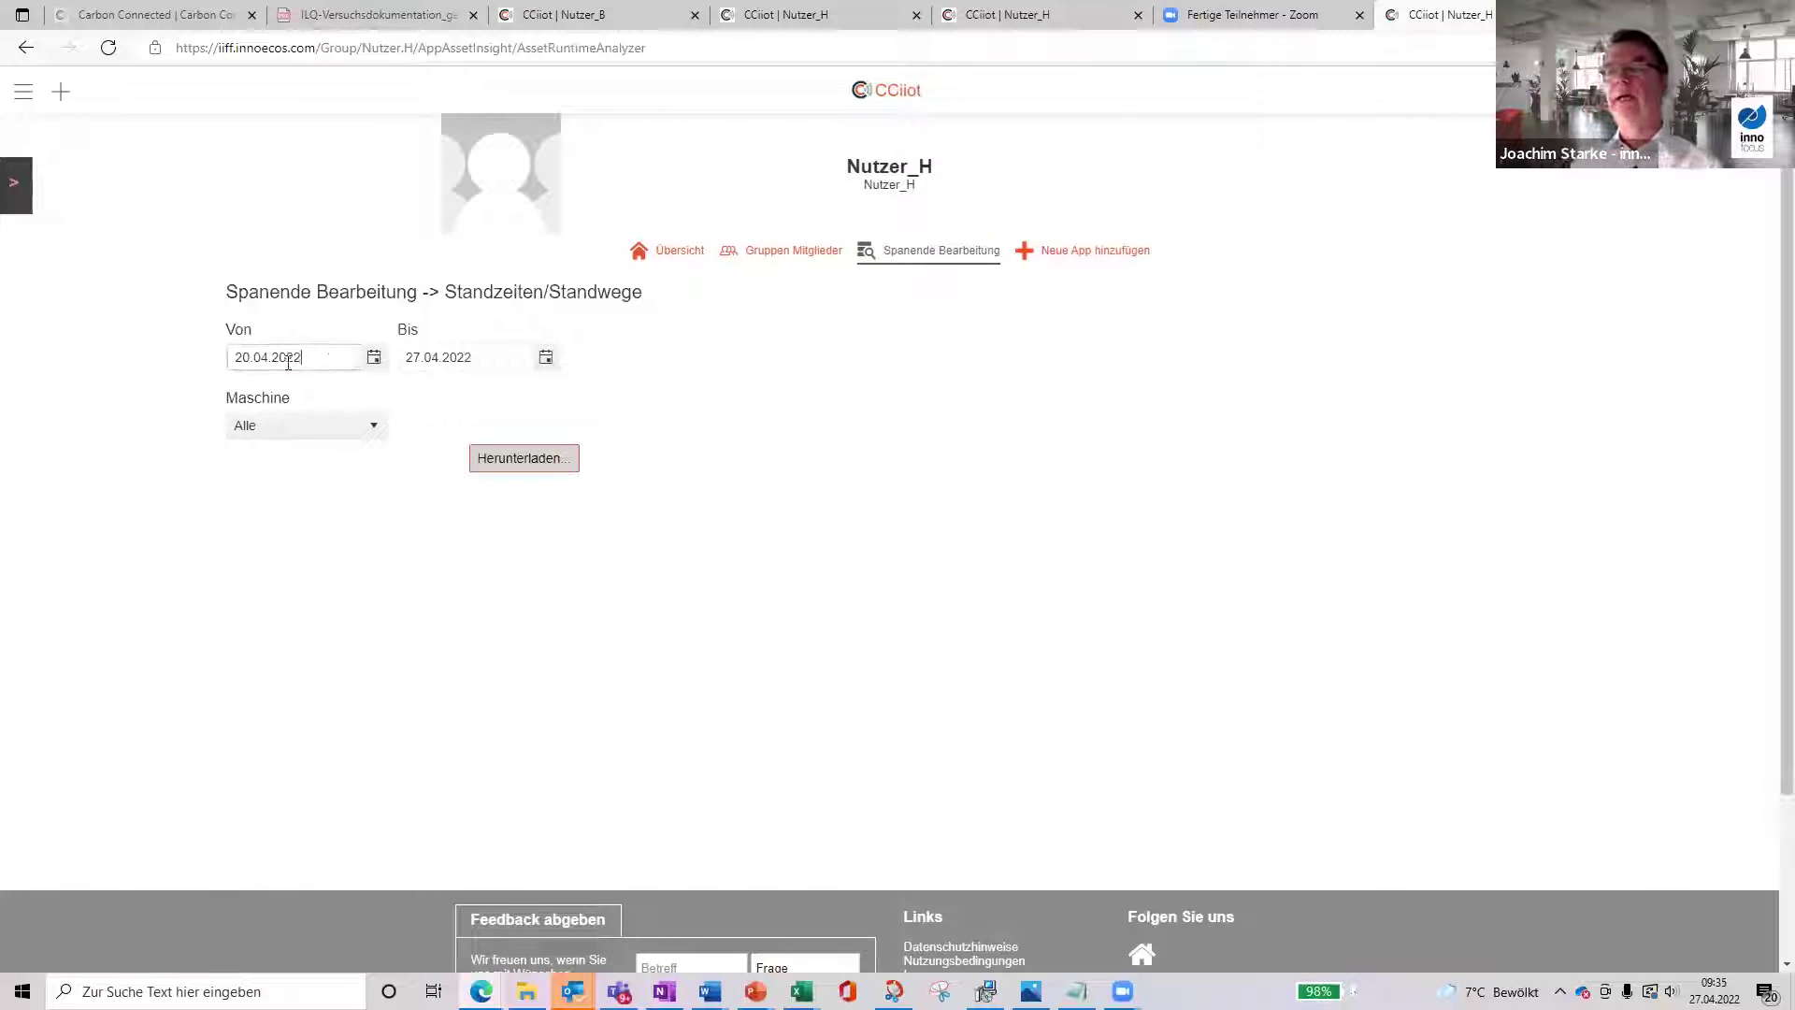
double_click(288, 363)
type("01.")
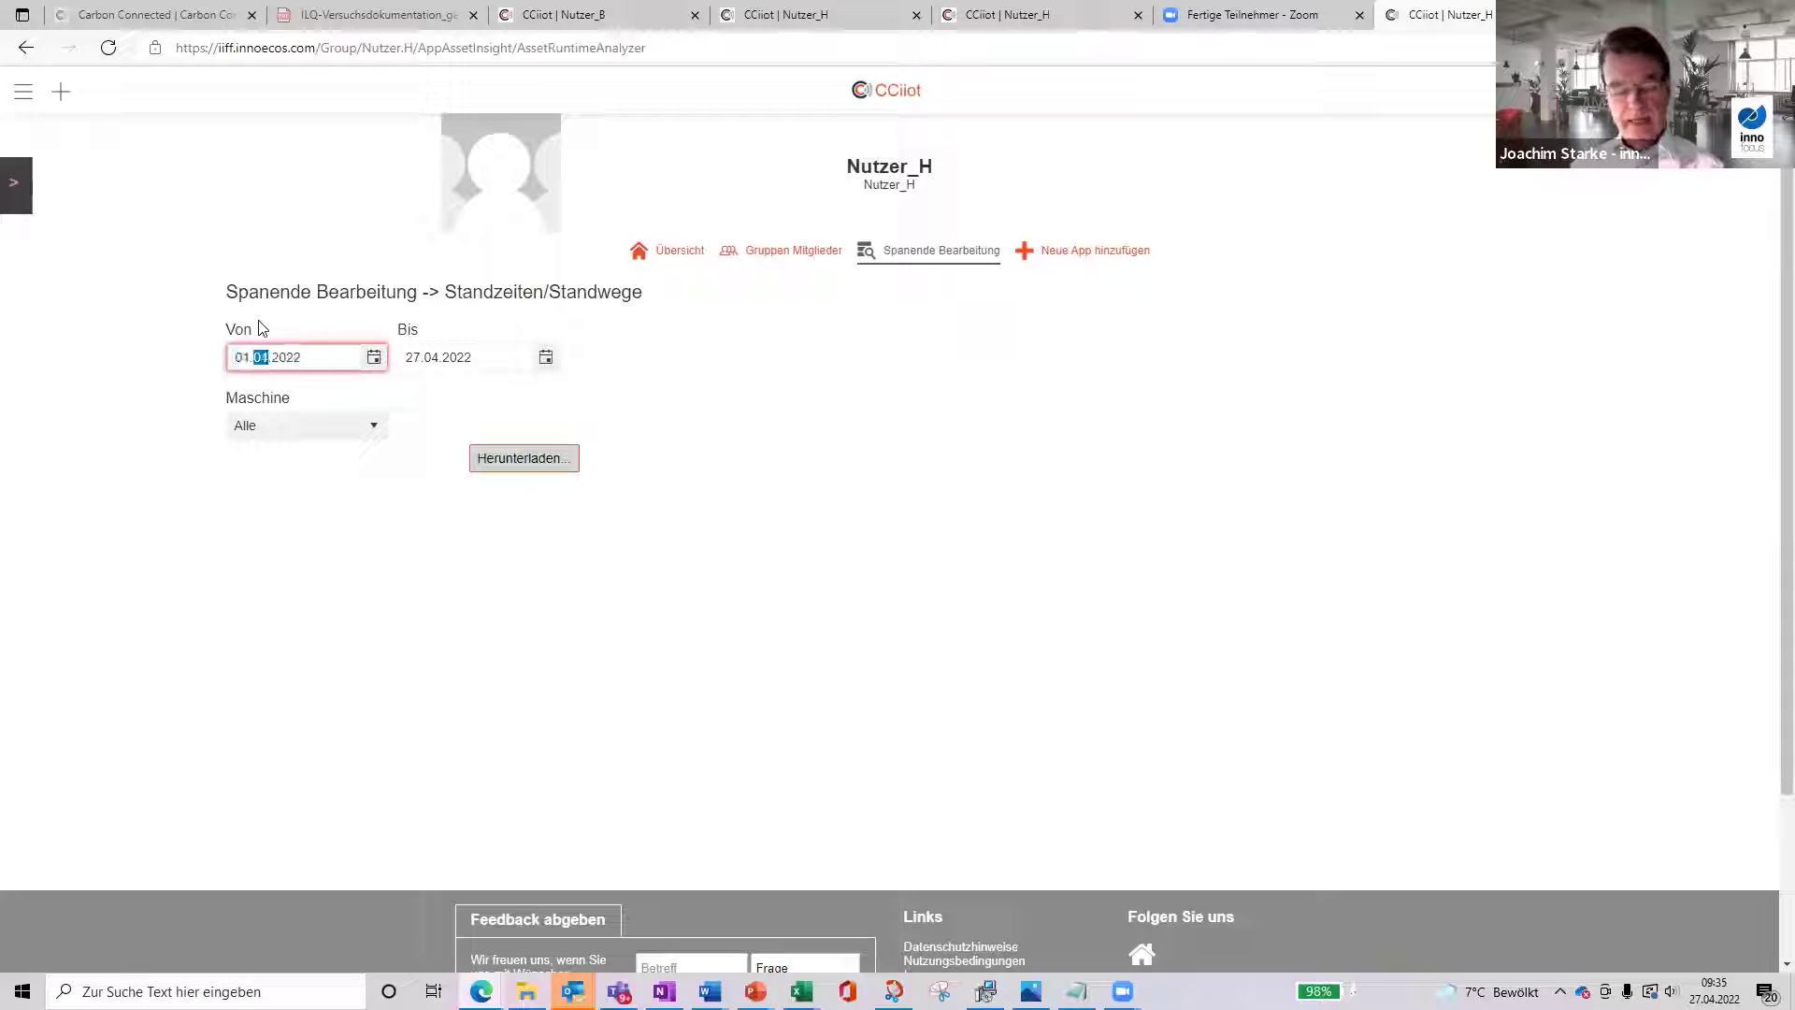
type("01")
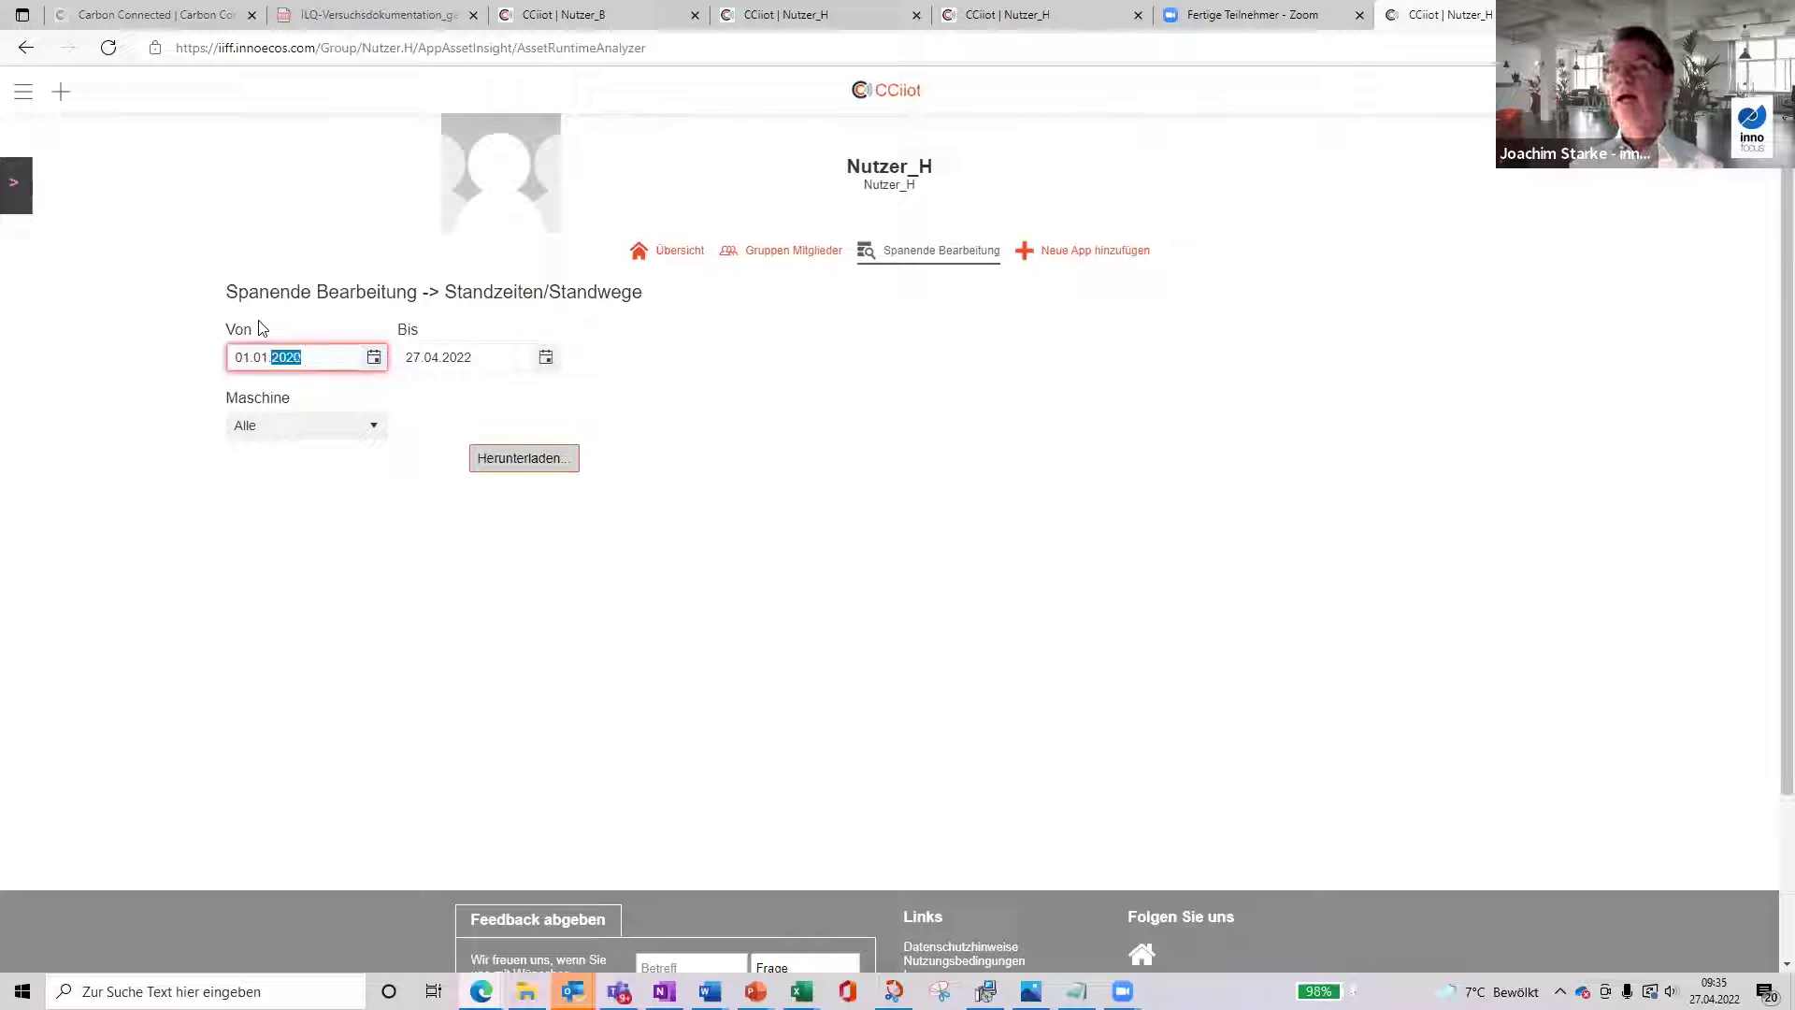
left_click(374, 435)
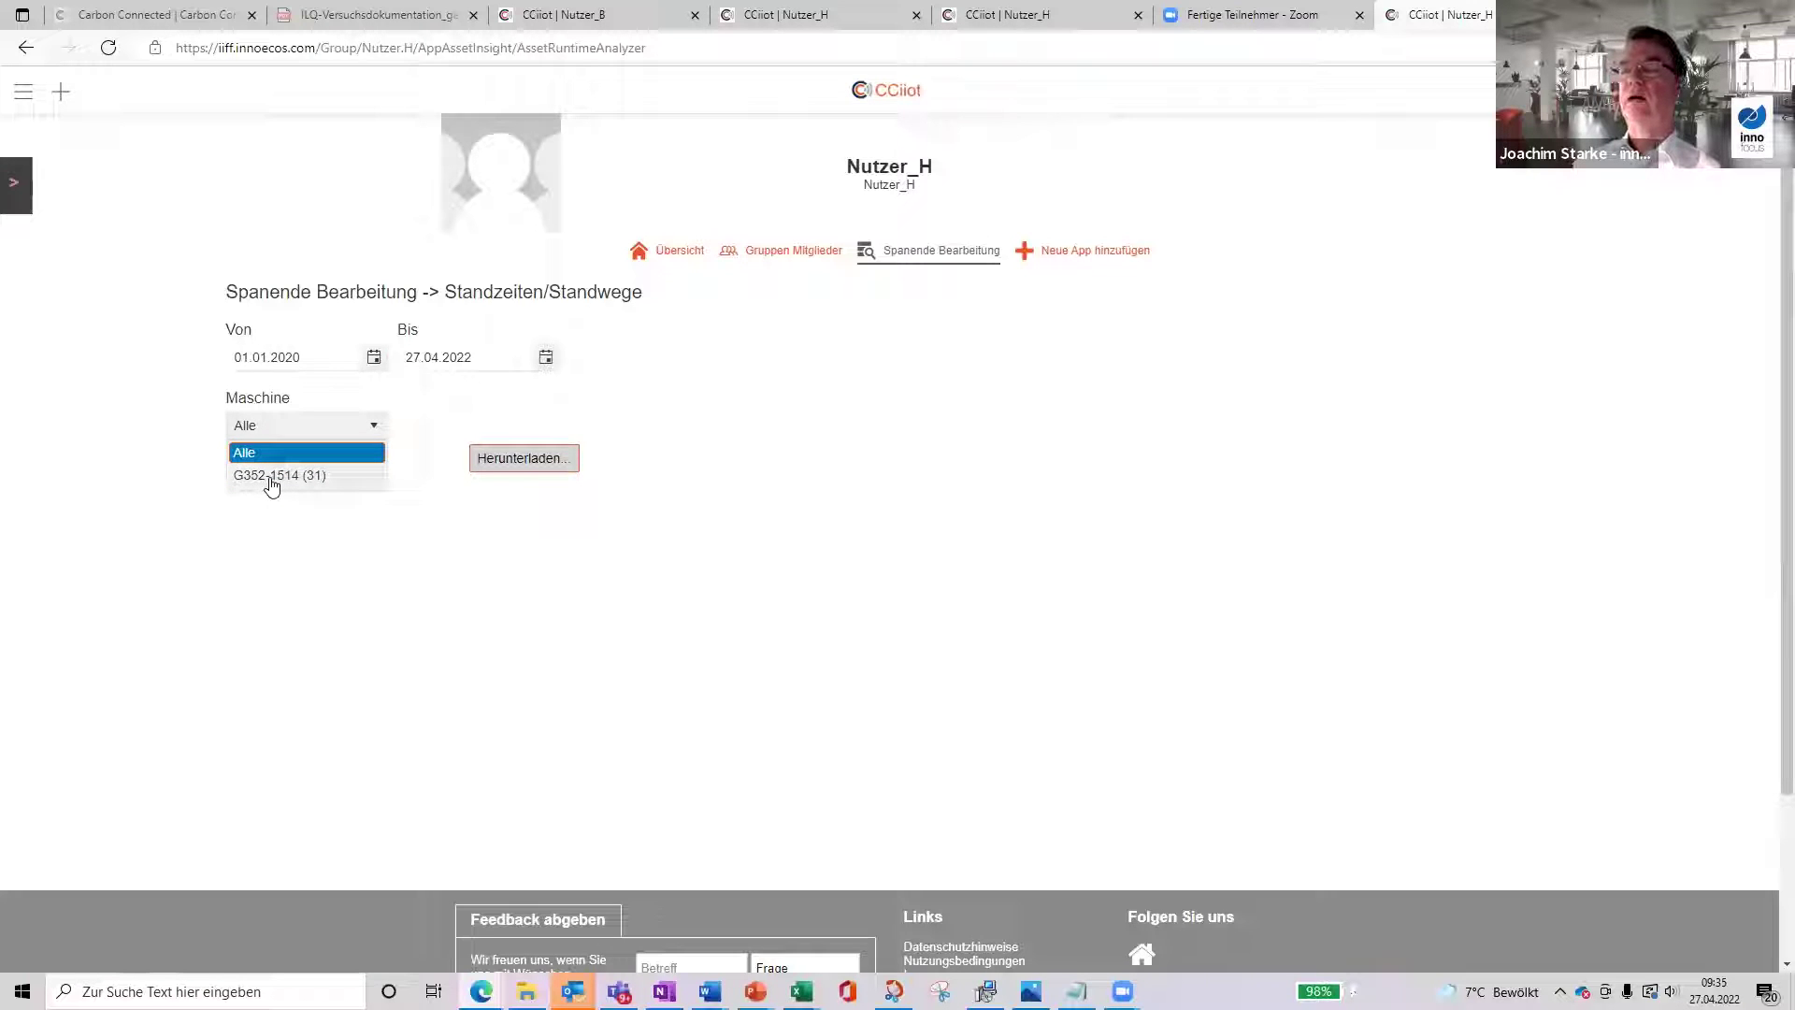
left_click(272, 477)
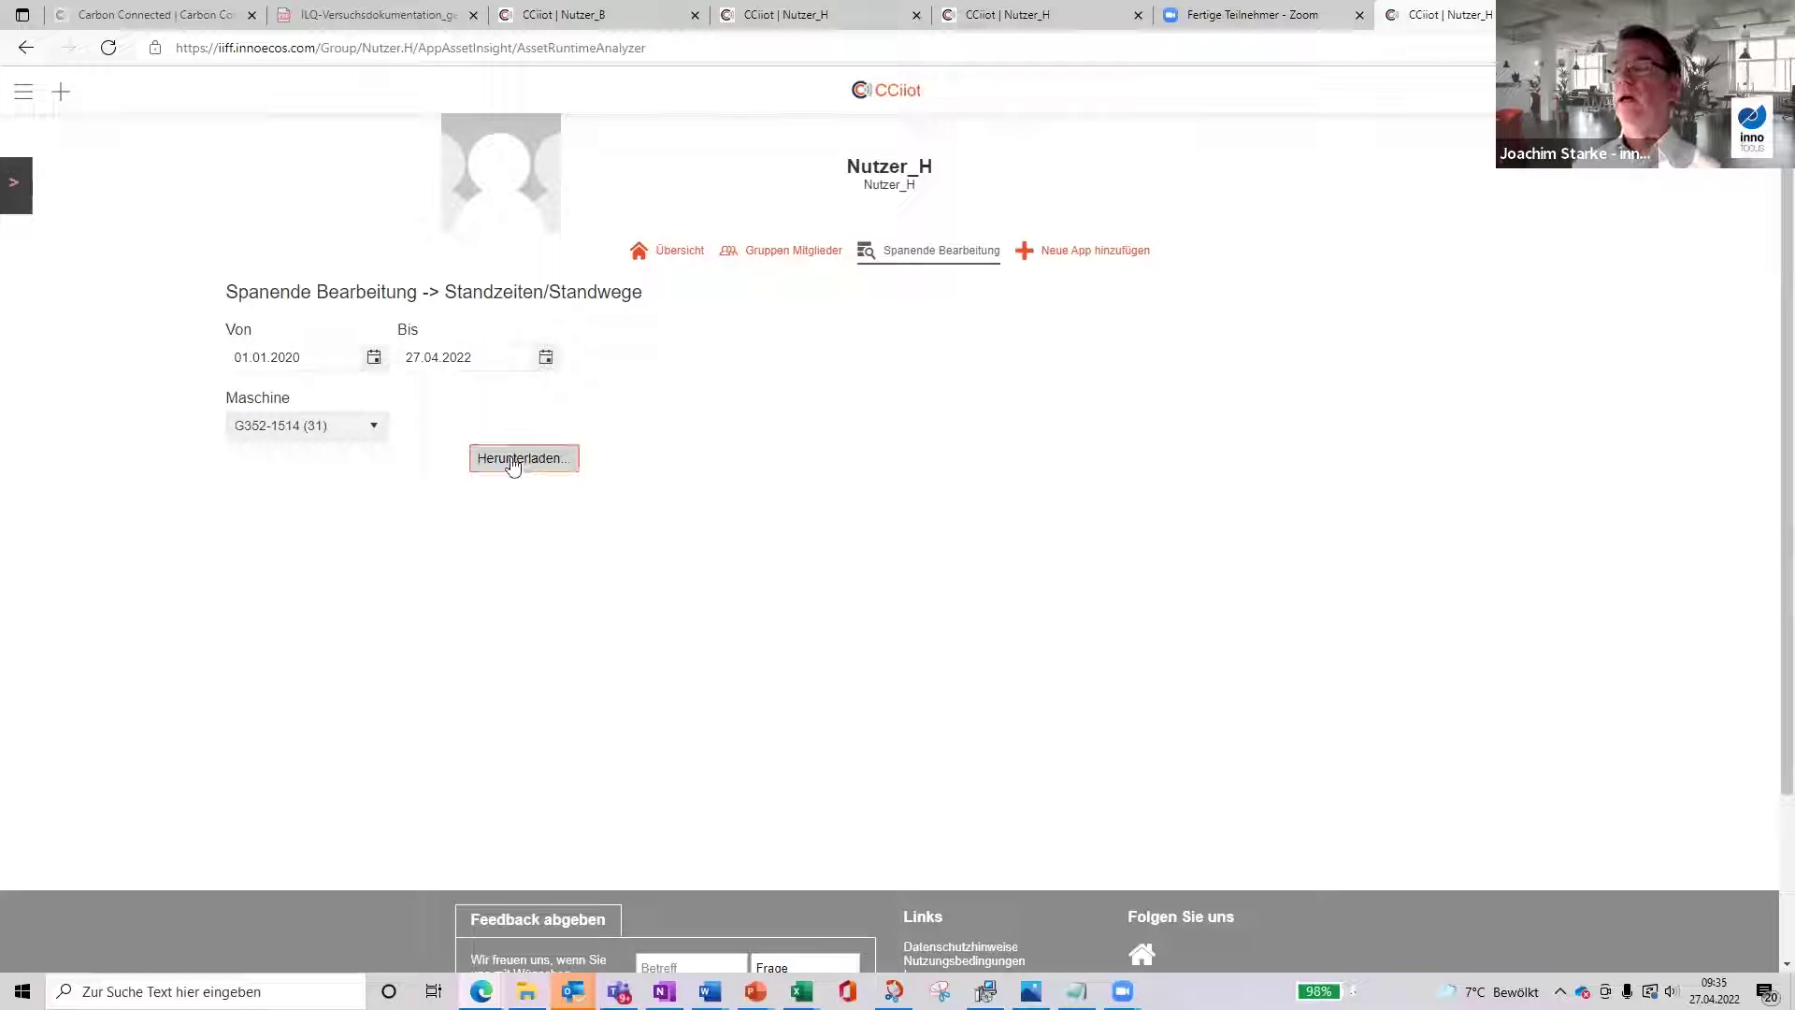
left_click(513, 462)
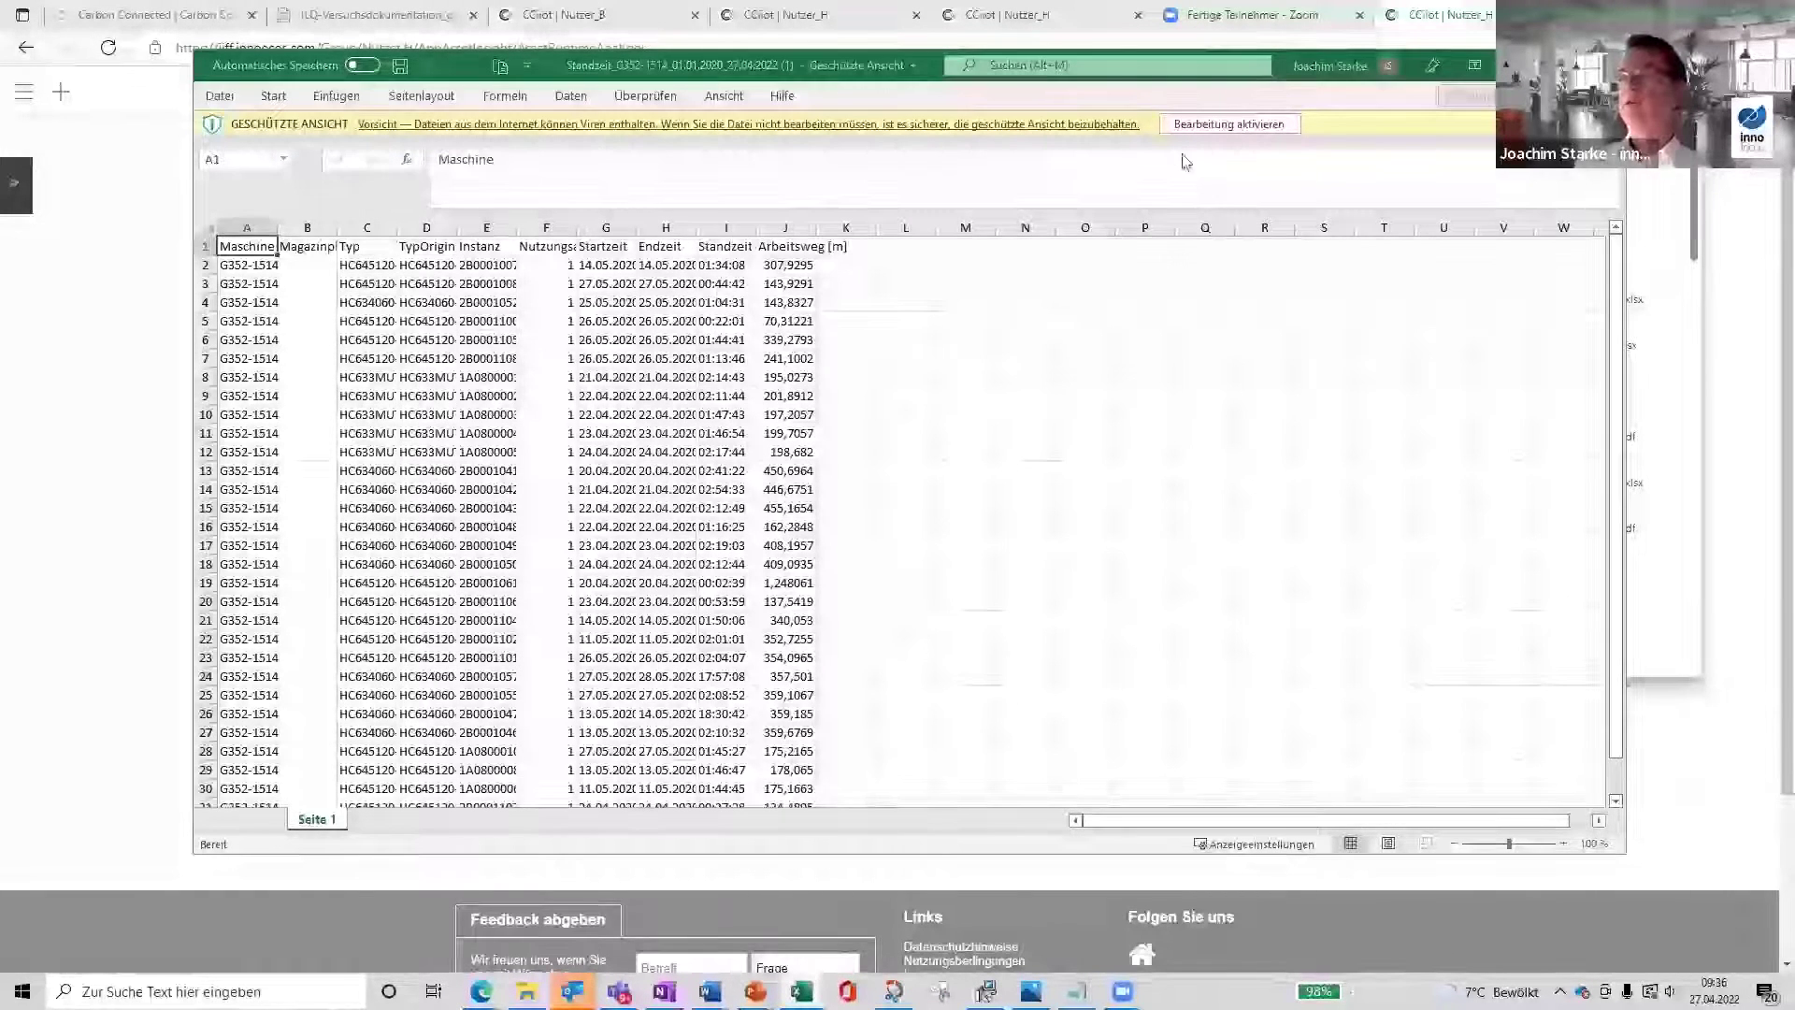
left_click(1206, 125)
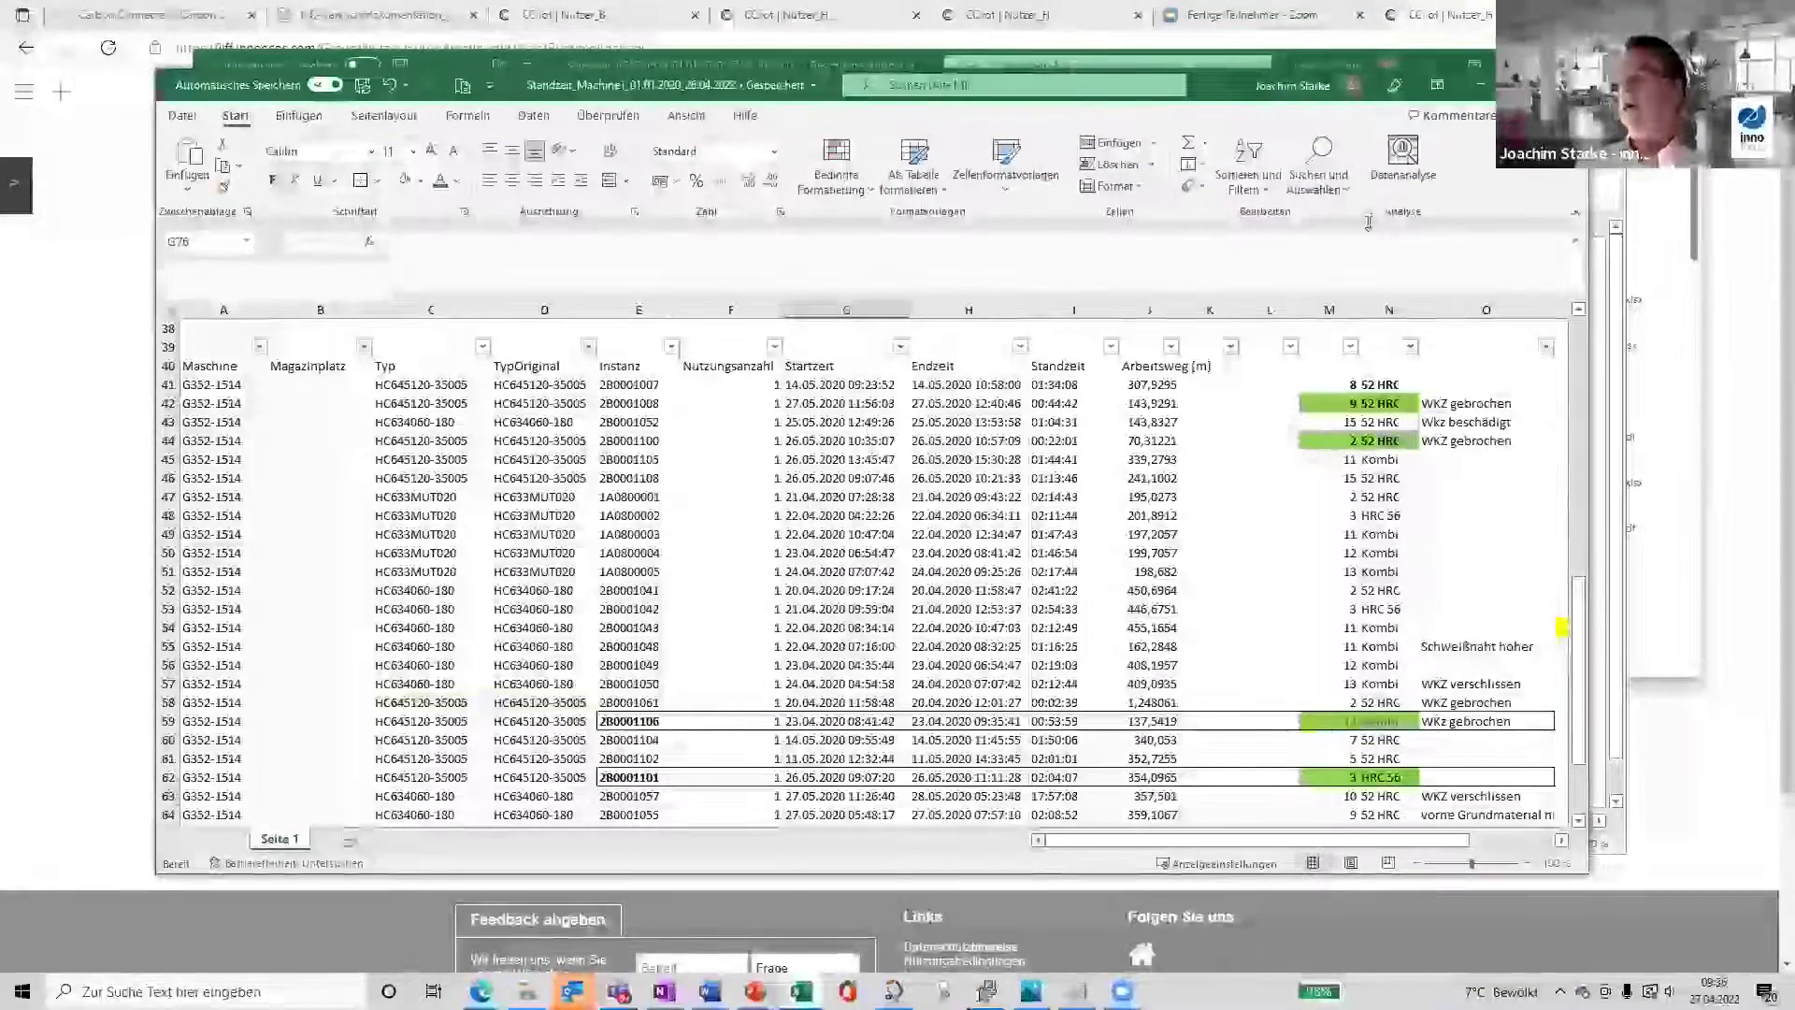
key("super+Up")
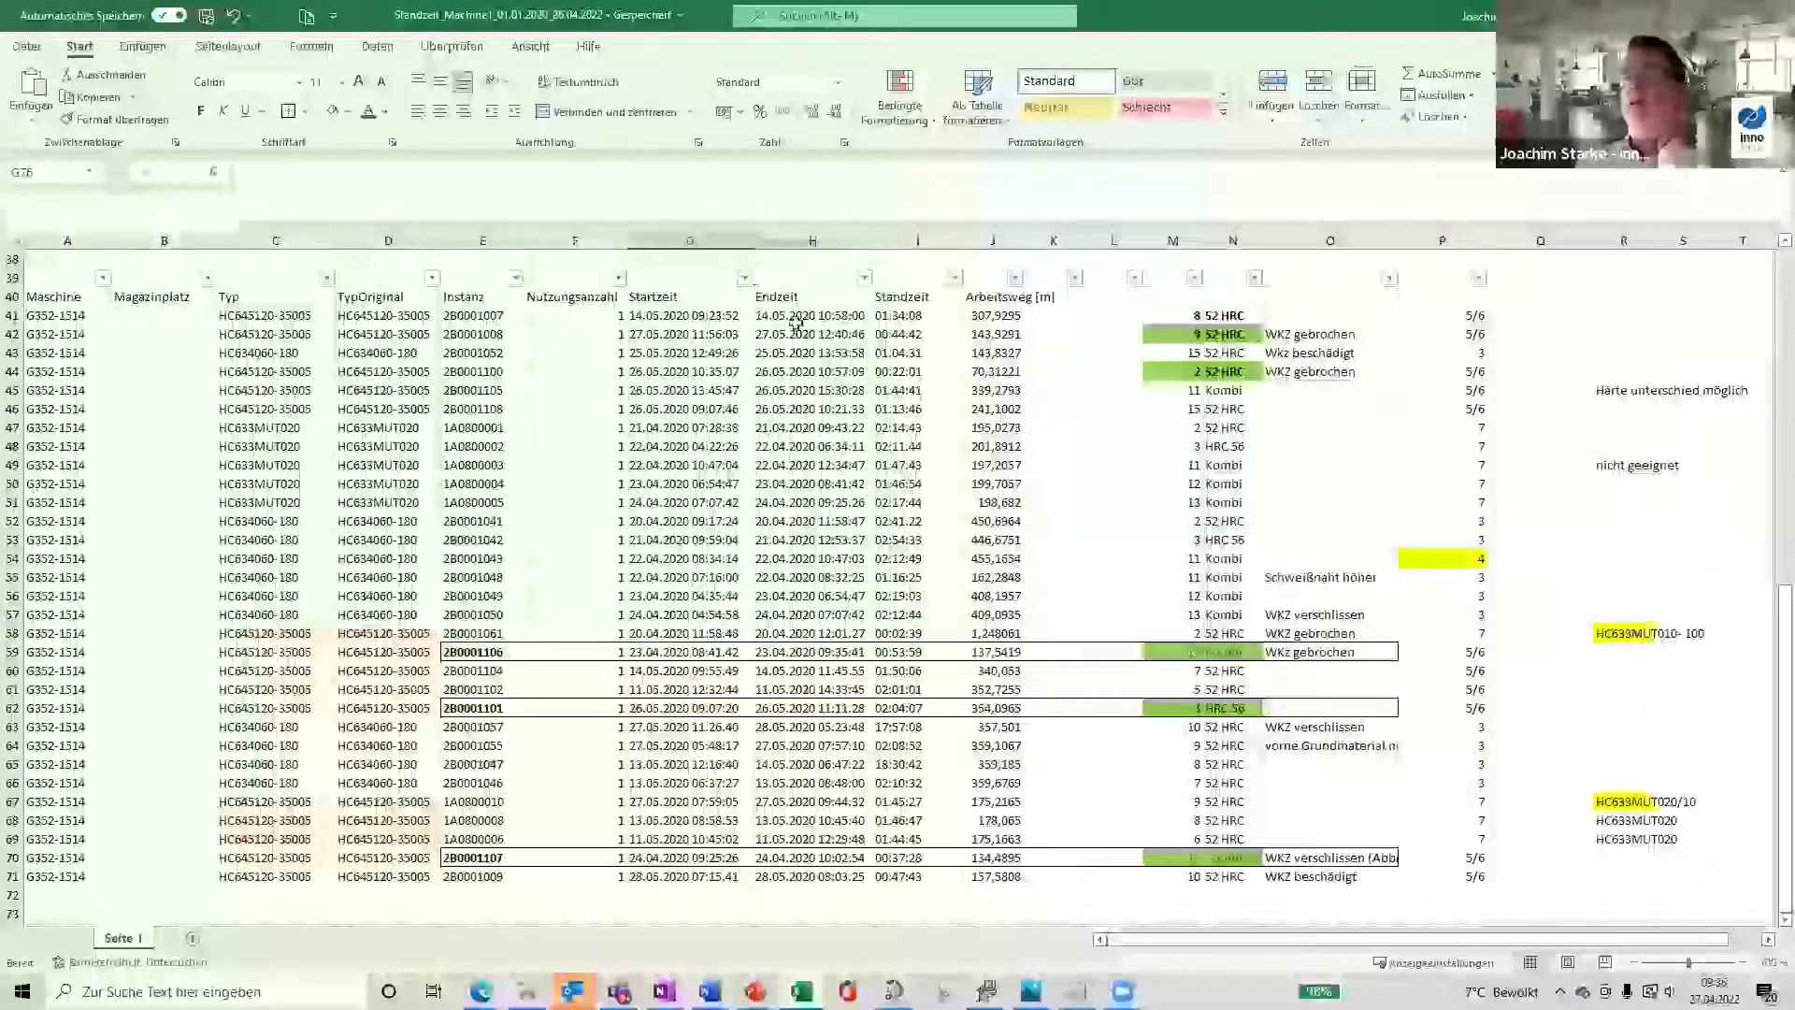
left_click(431, 278)
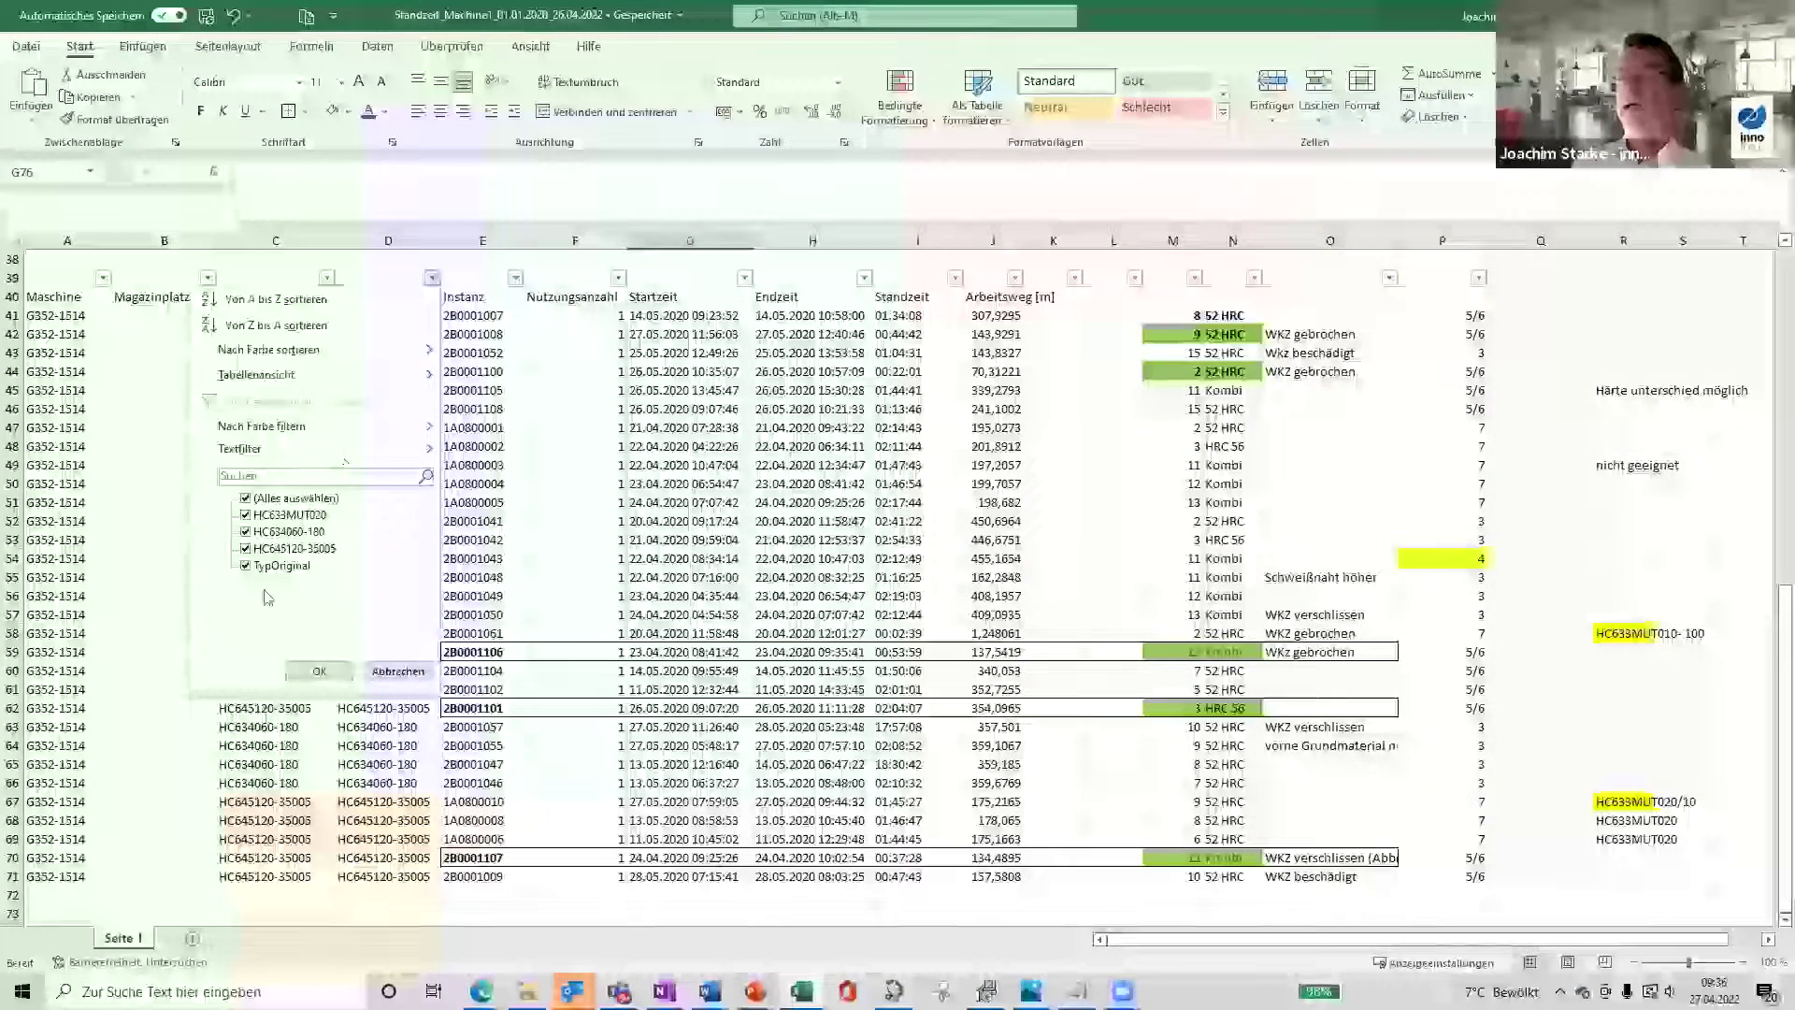
left_click(245, 499)
left_click(246, 549)
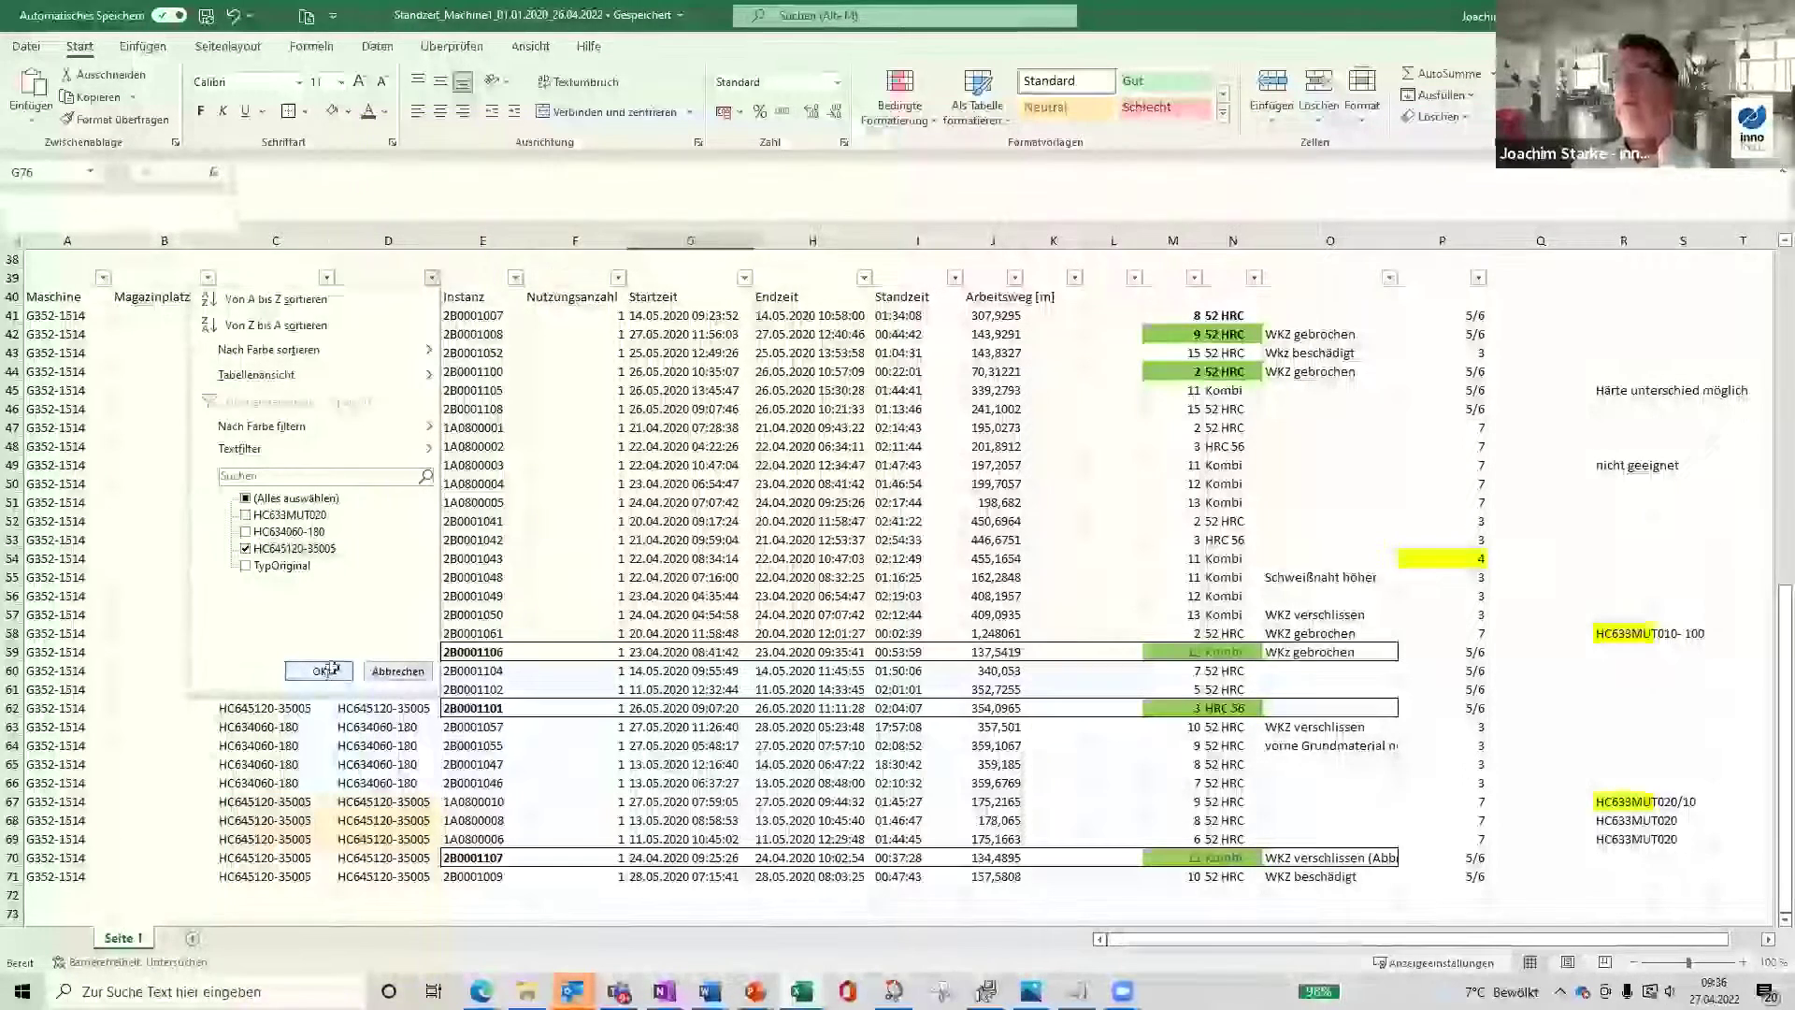
left_click(320, 671)
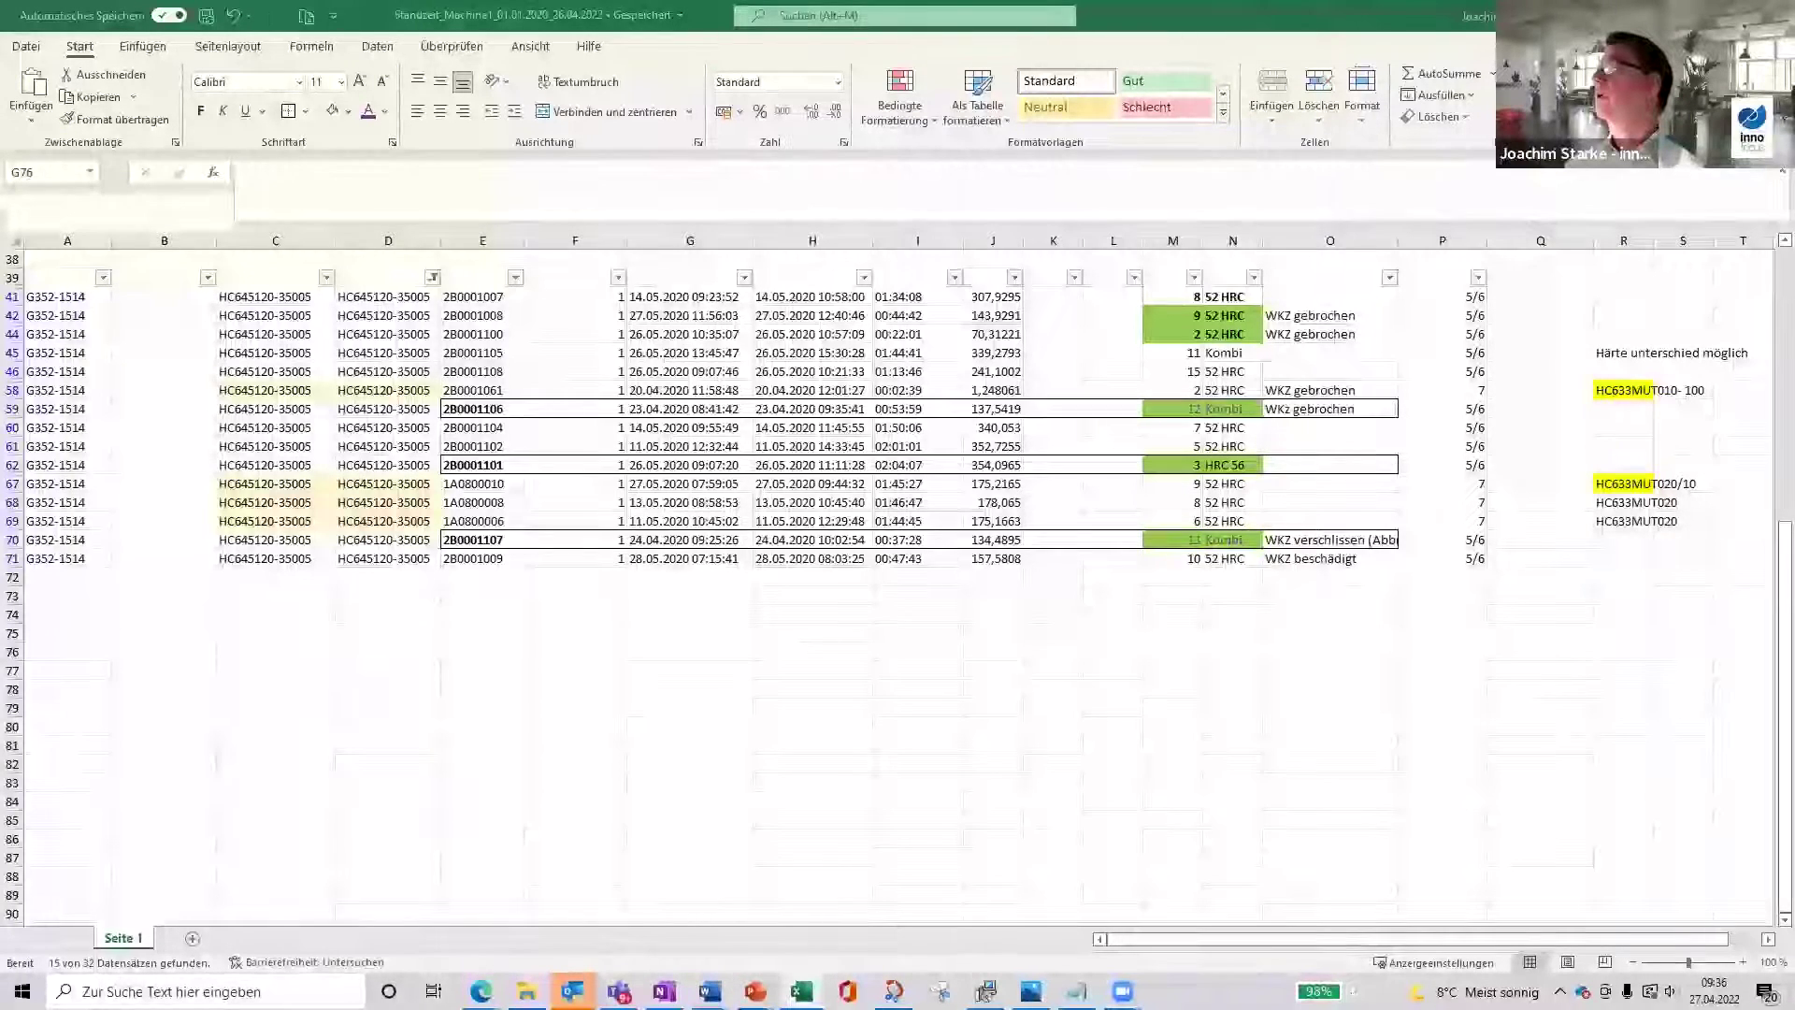
Step: Return to the CCiiot portal in the browser and open the Diagramm-Darstellung app of Spanende Bearbeitung
key("alt+Tab")
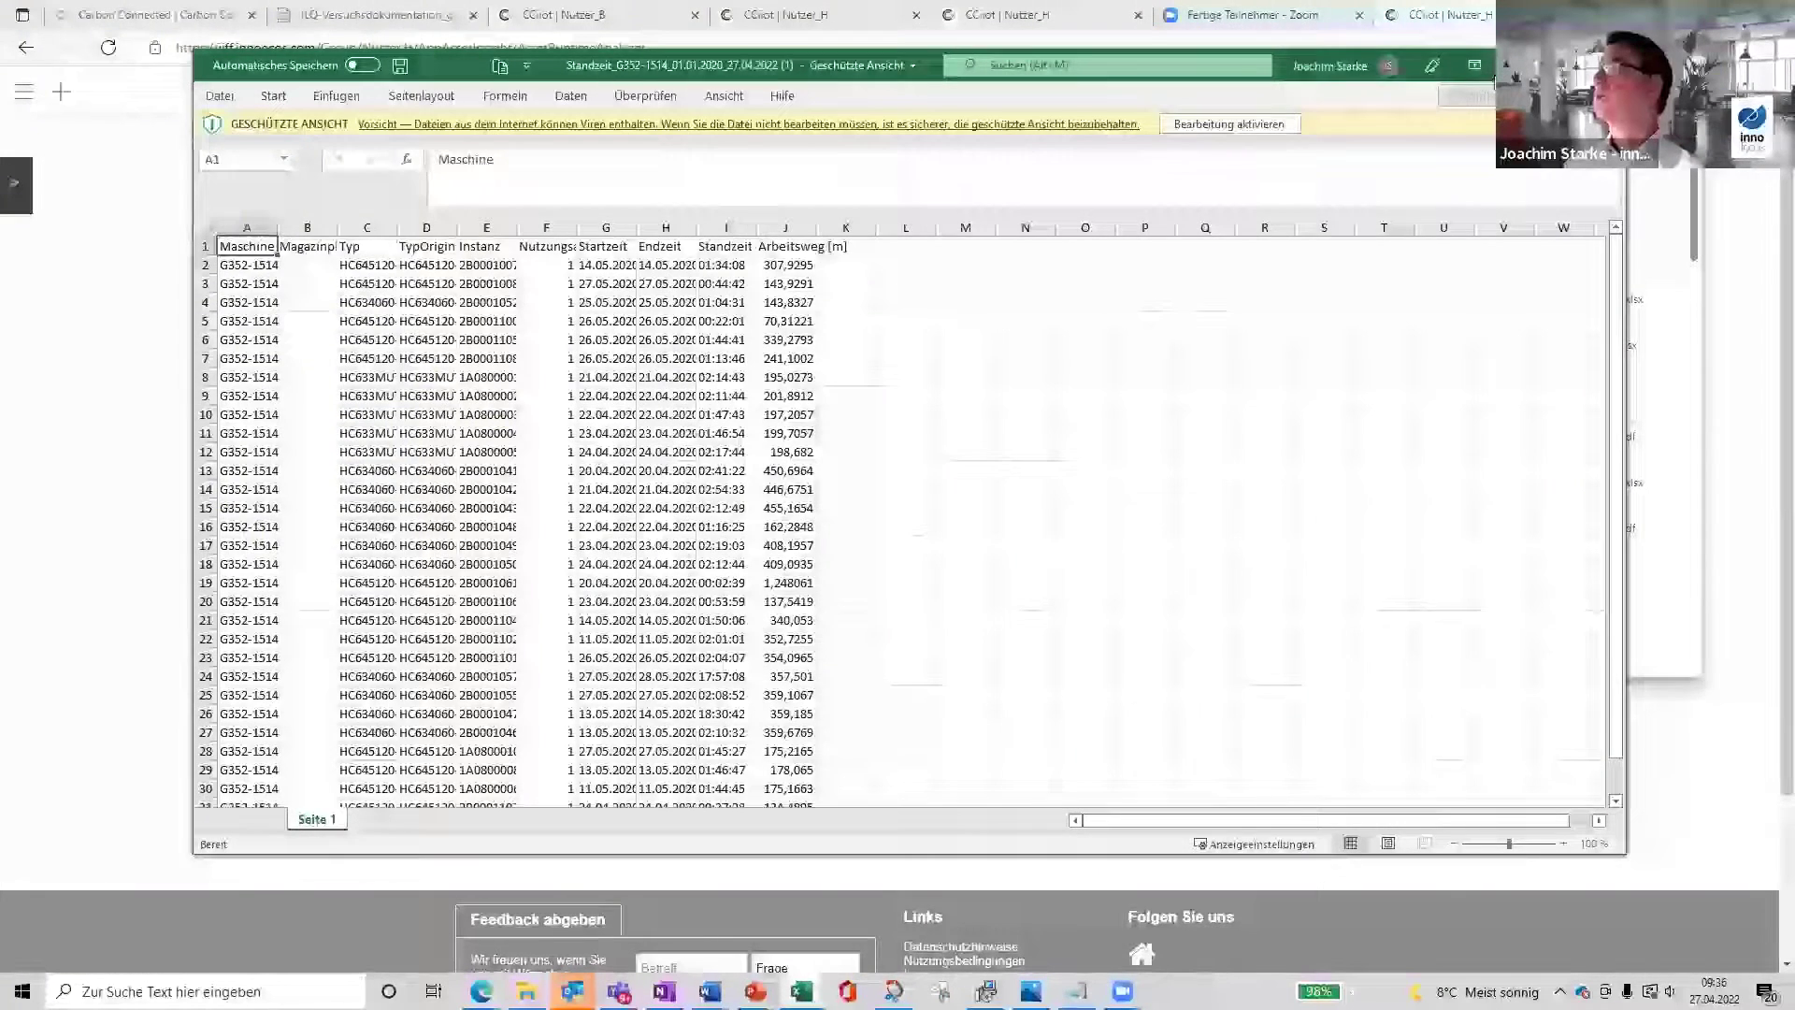
key("alt+Tab")
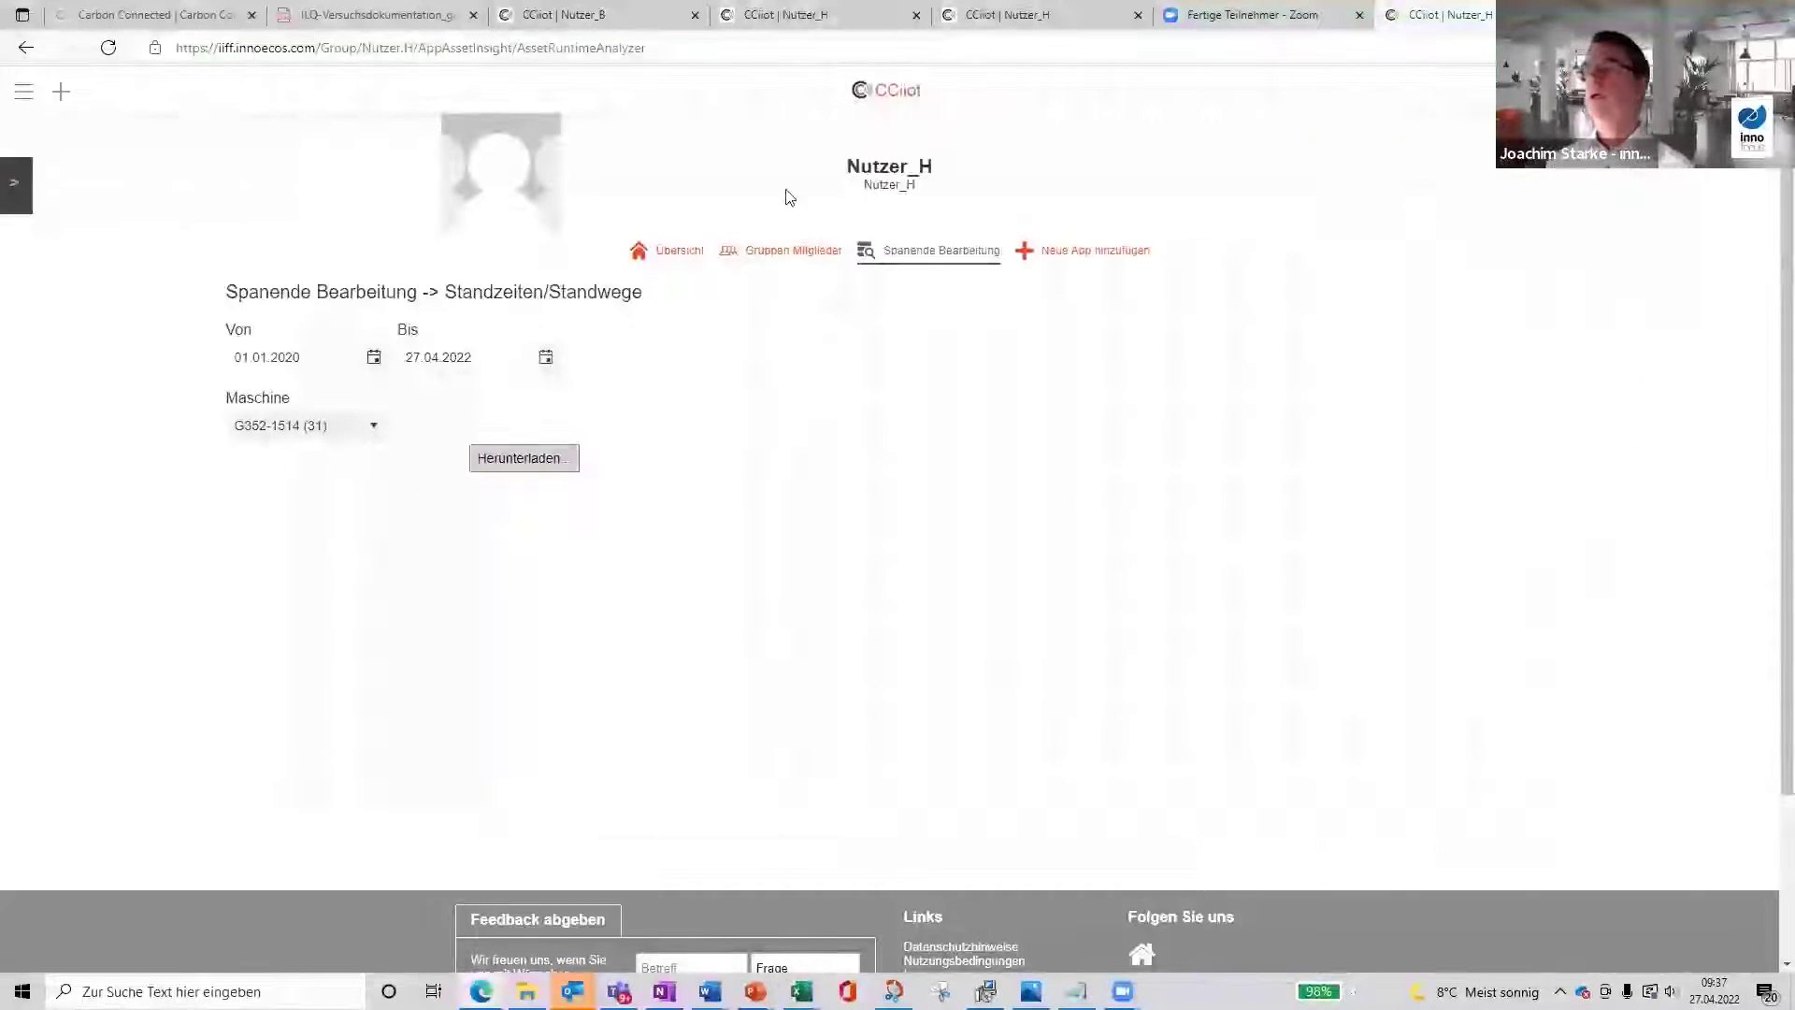
left_click(933, 250)
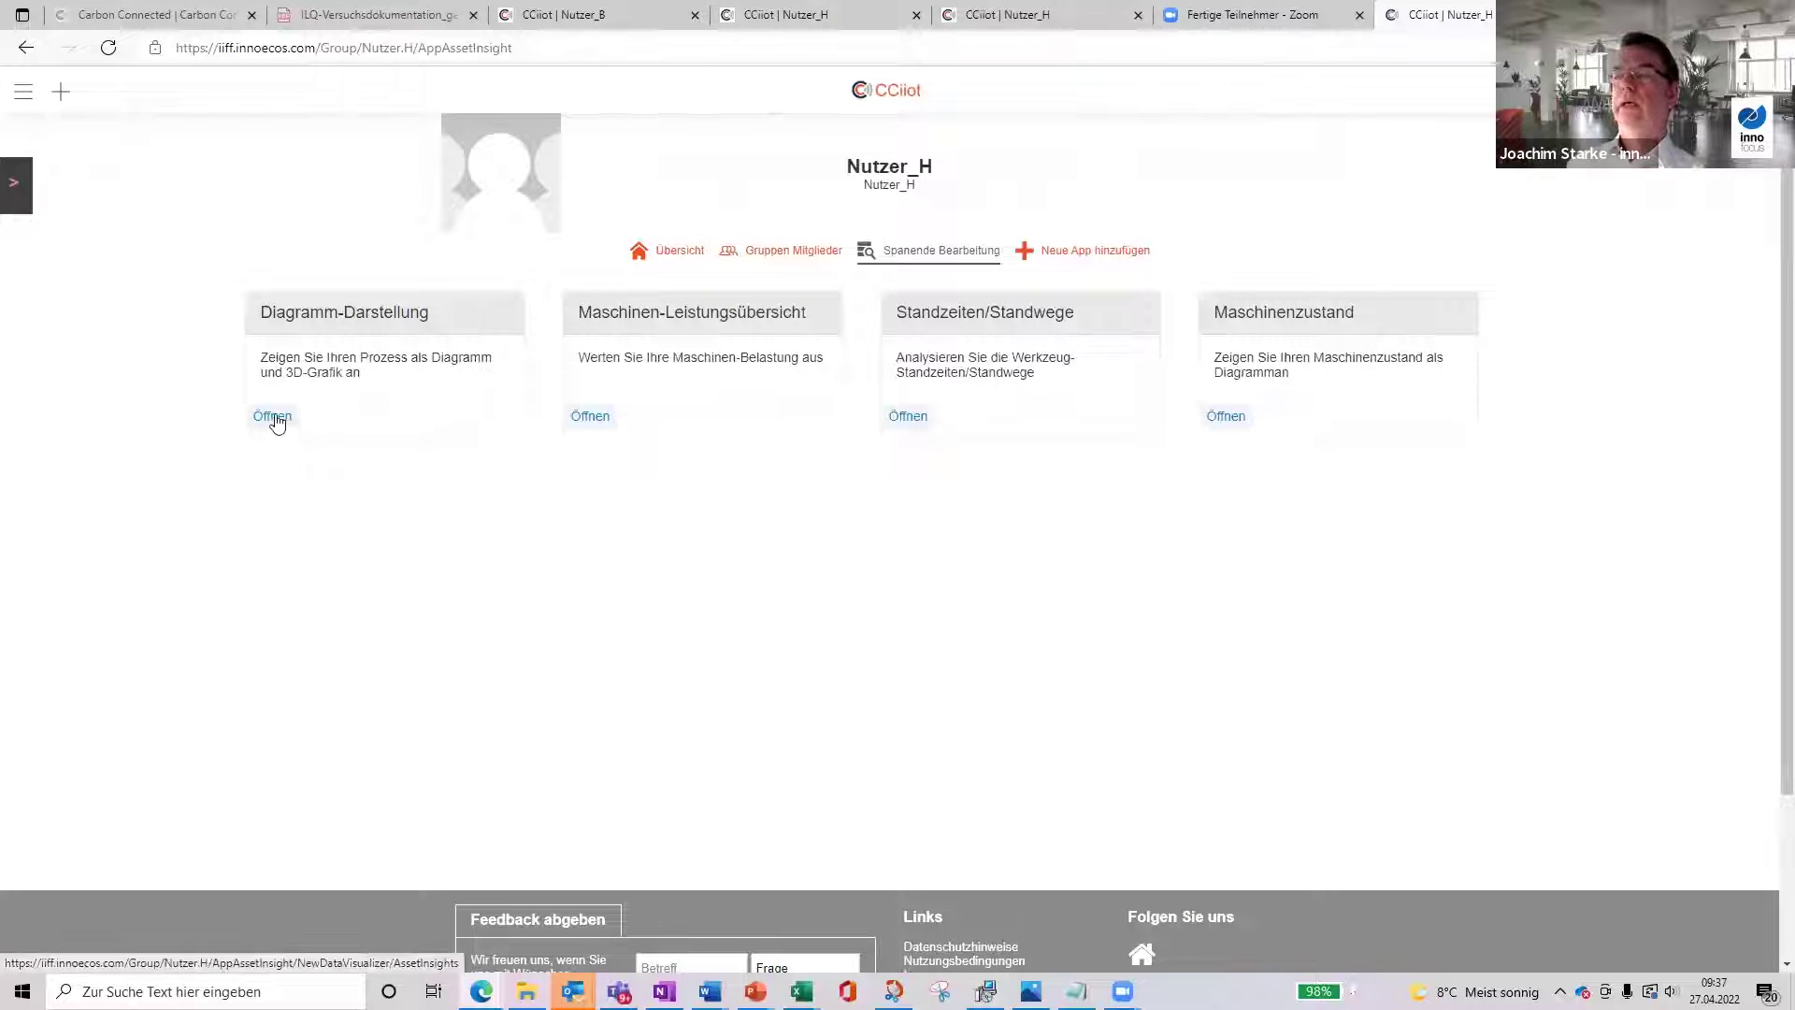
left_click(274, 418)
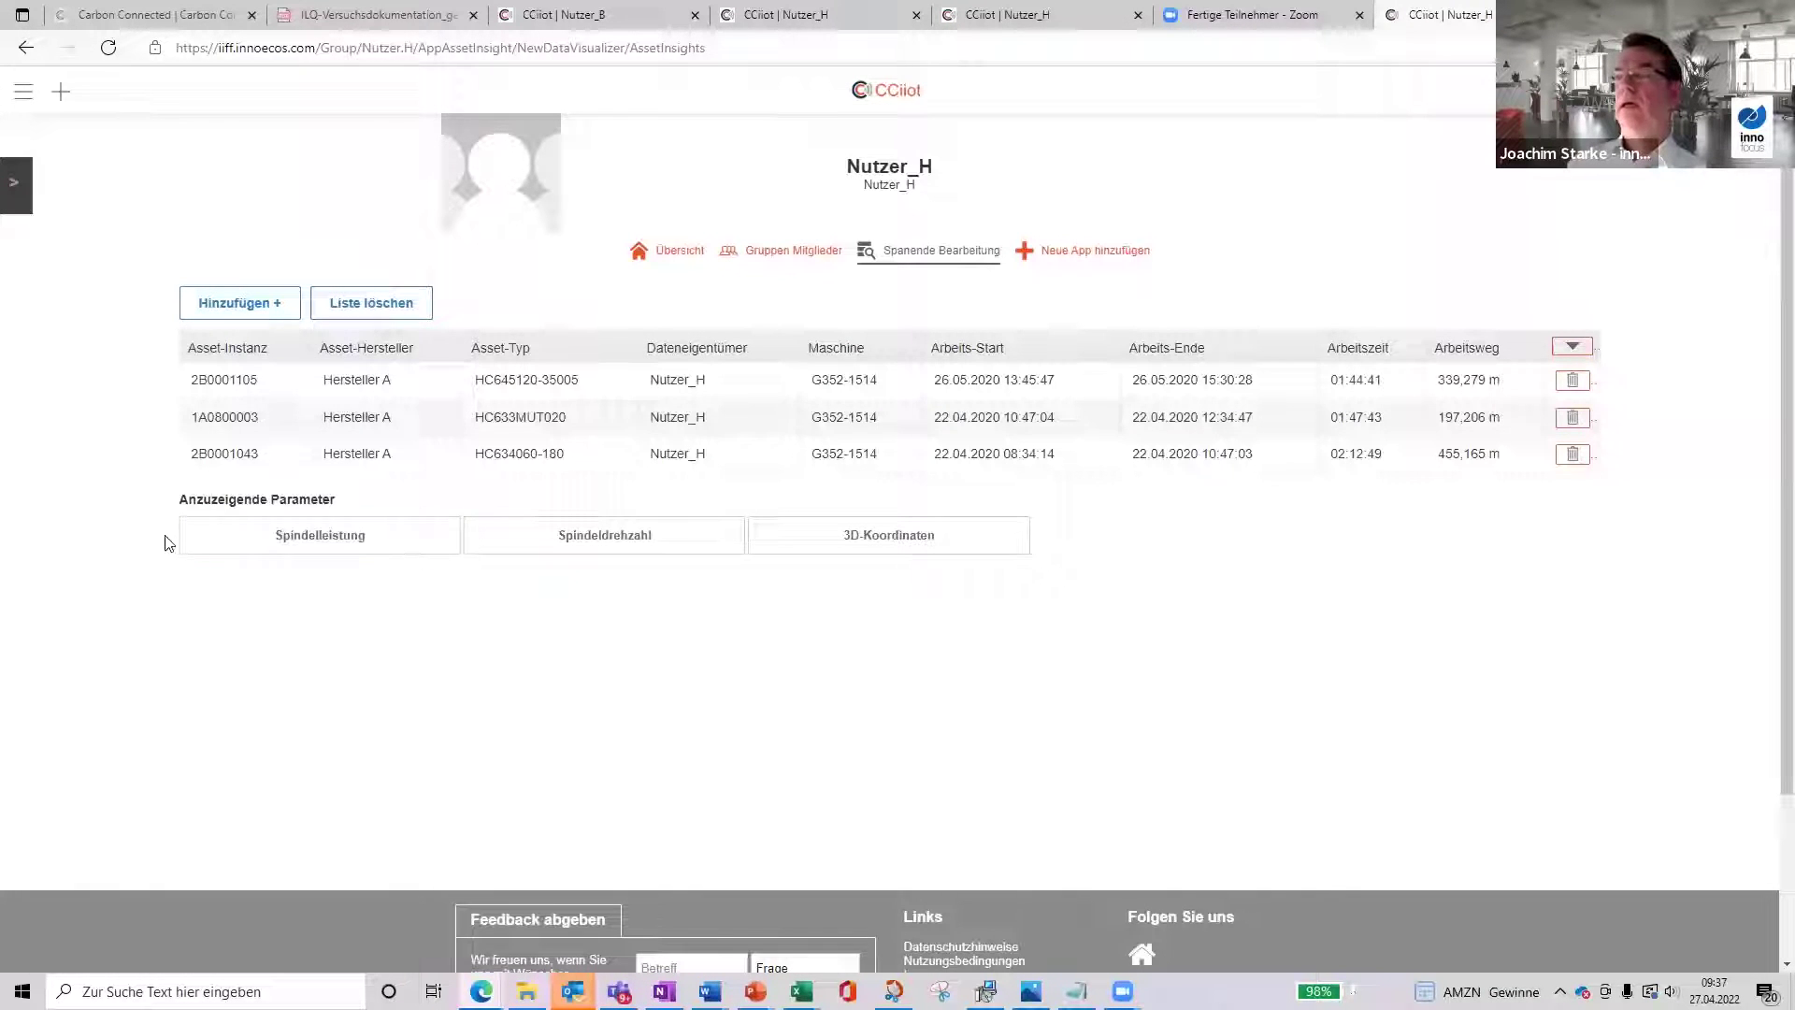
left_click(372, 303)
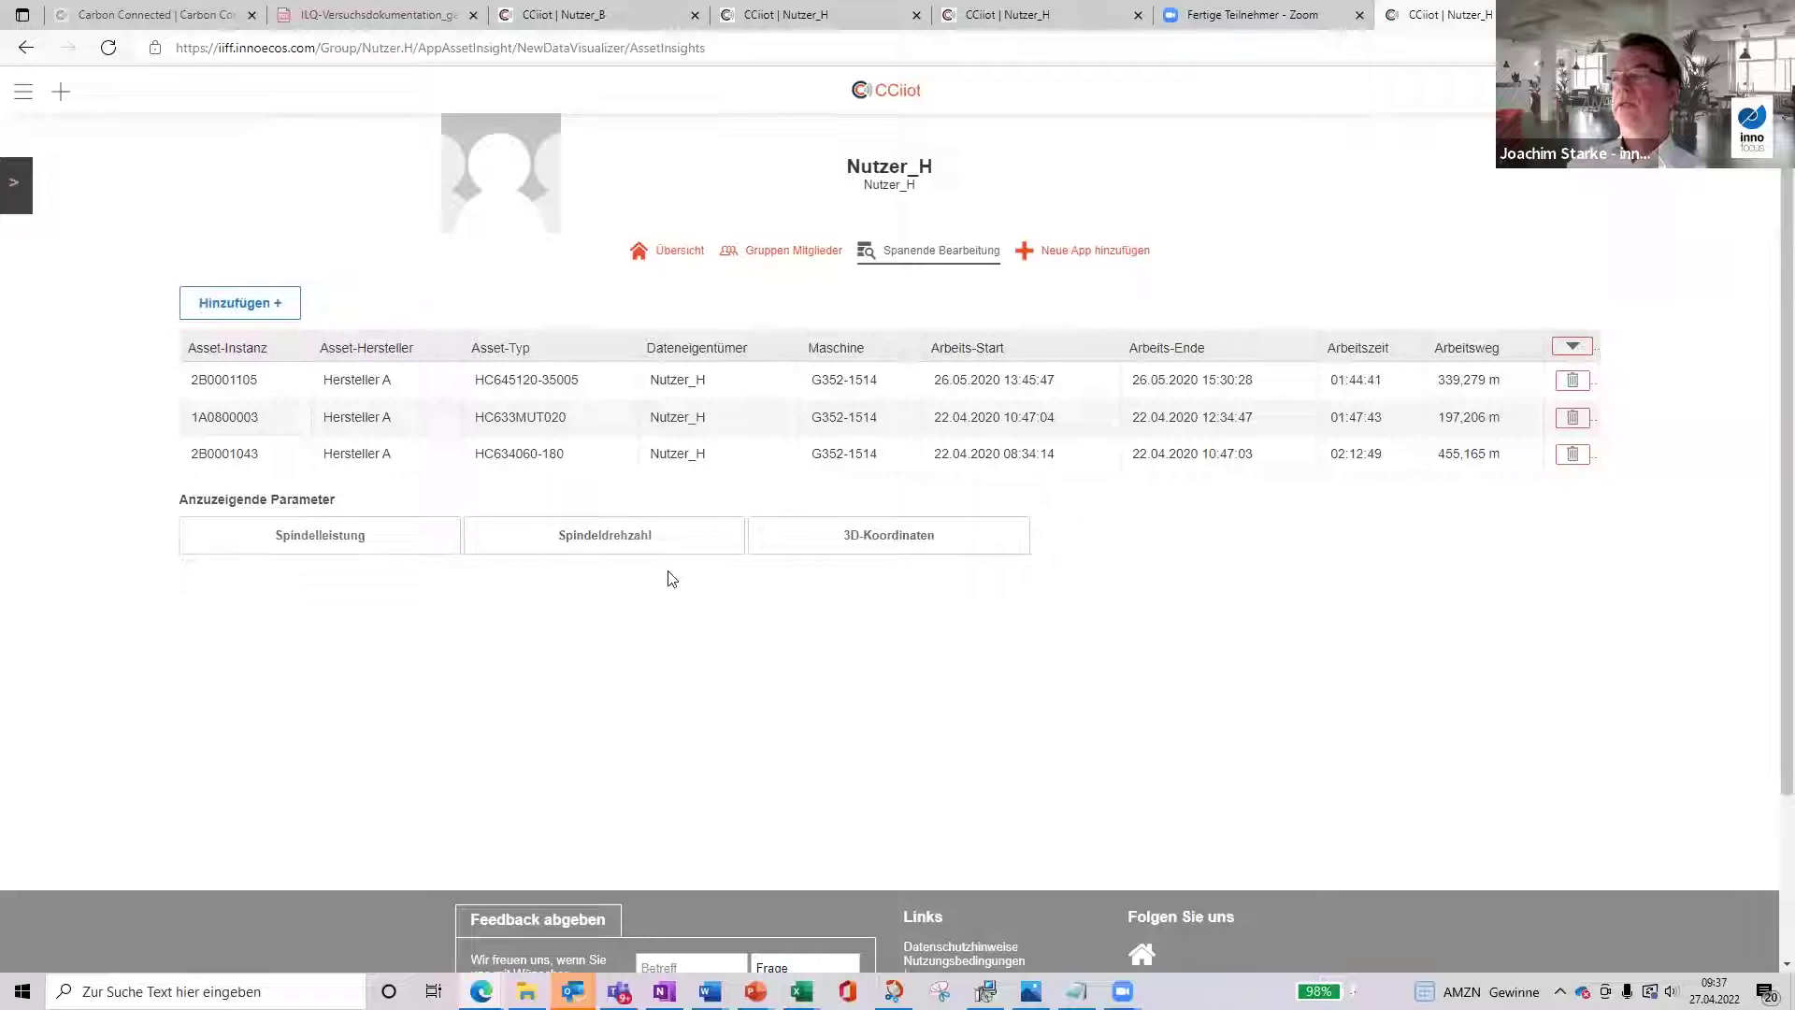
left_click(240, 303)
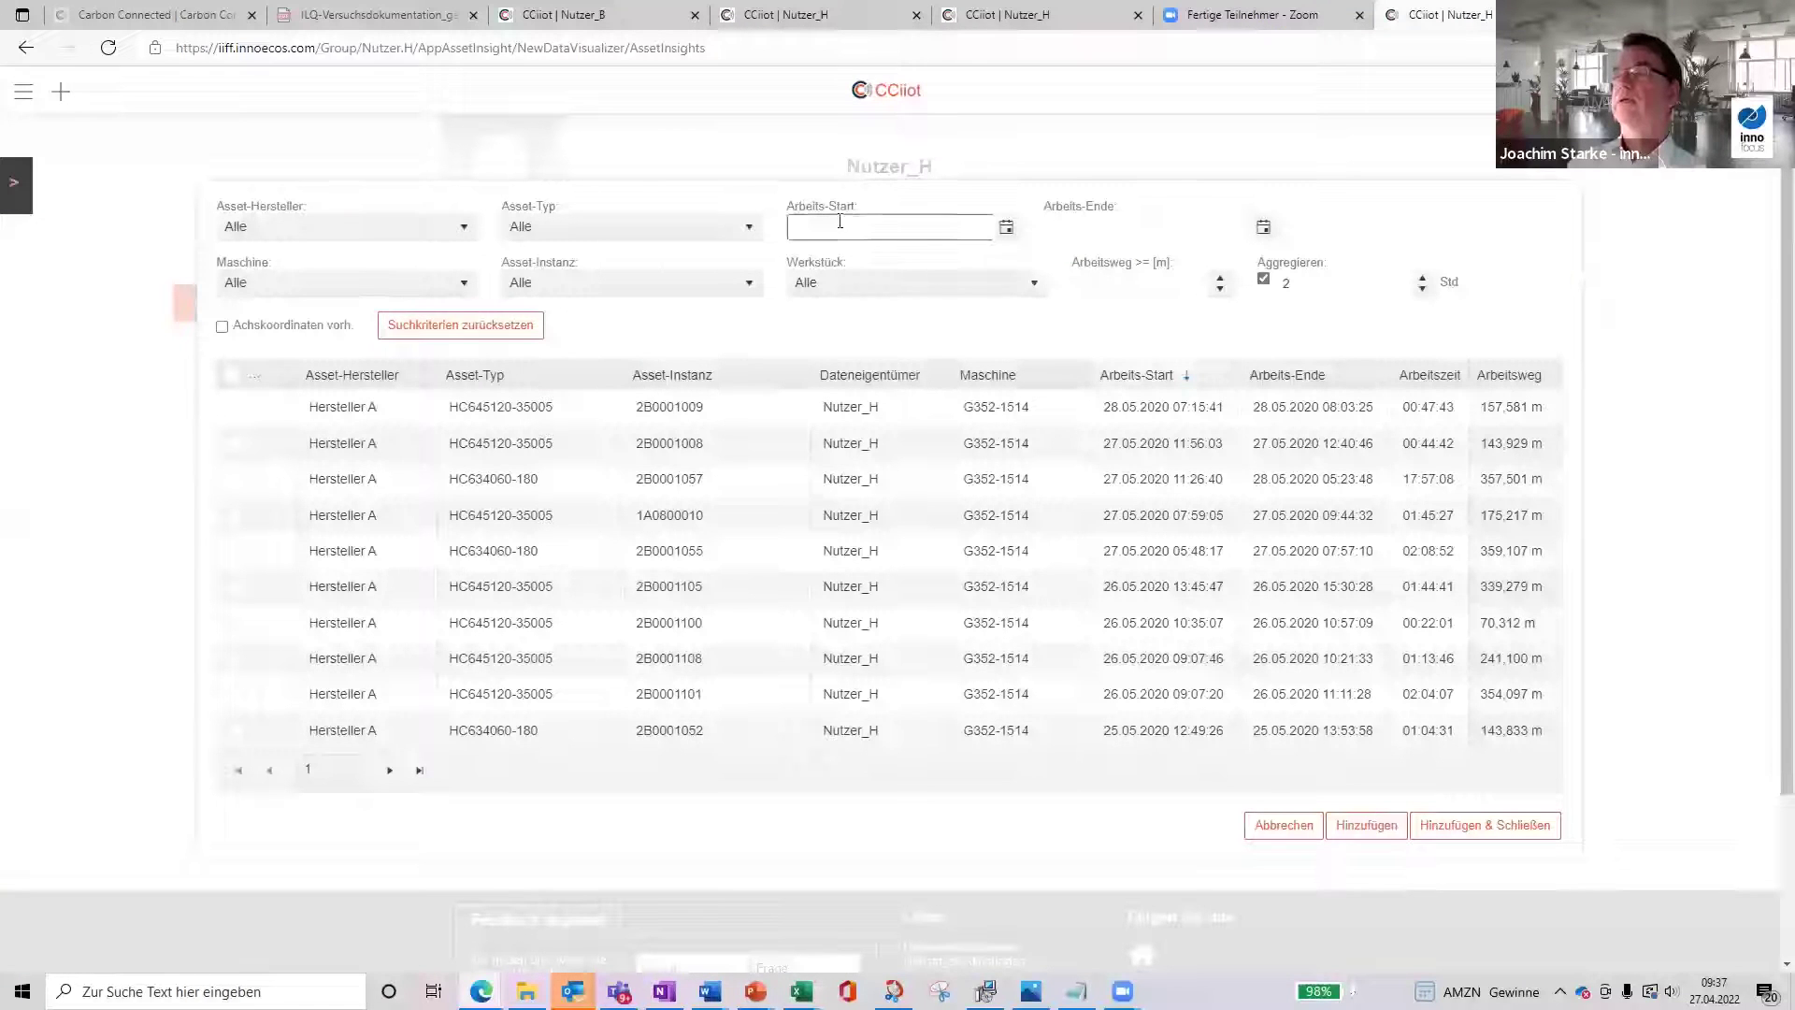
left_click(750, 234)
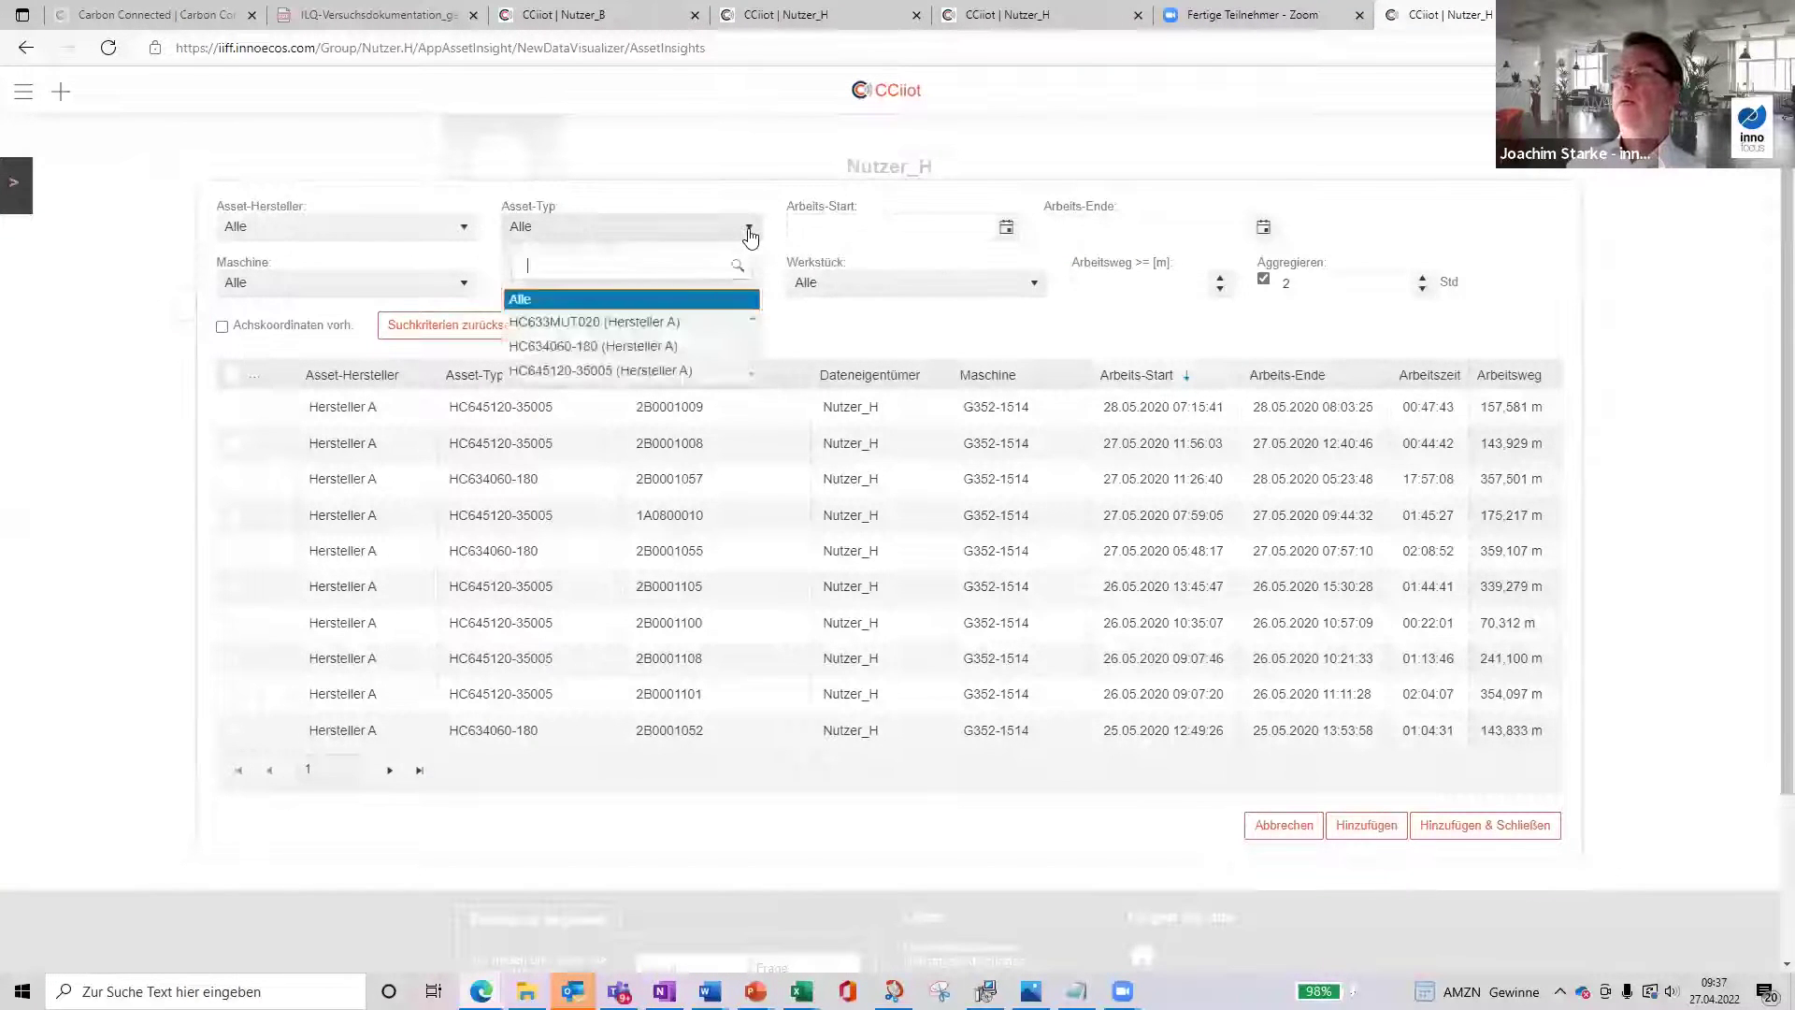
left_click(668, 372)
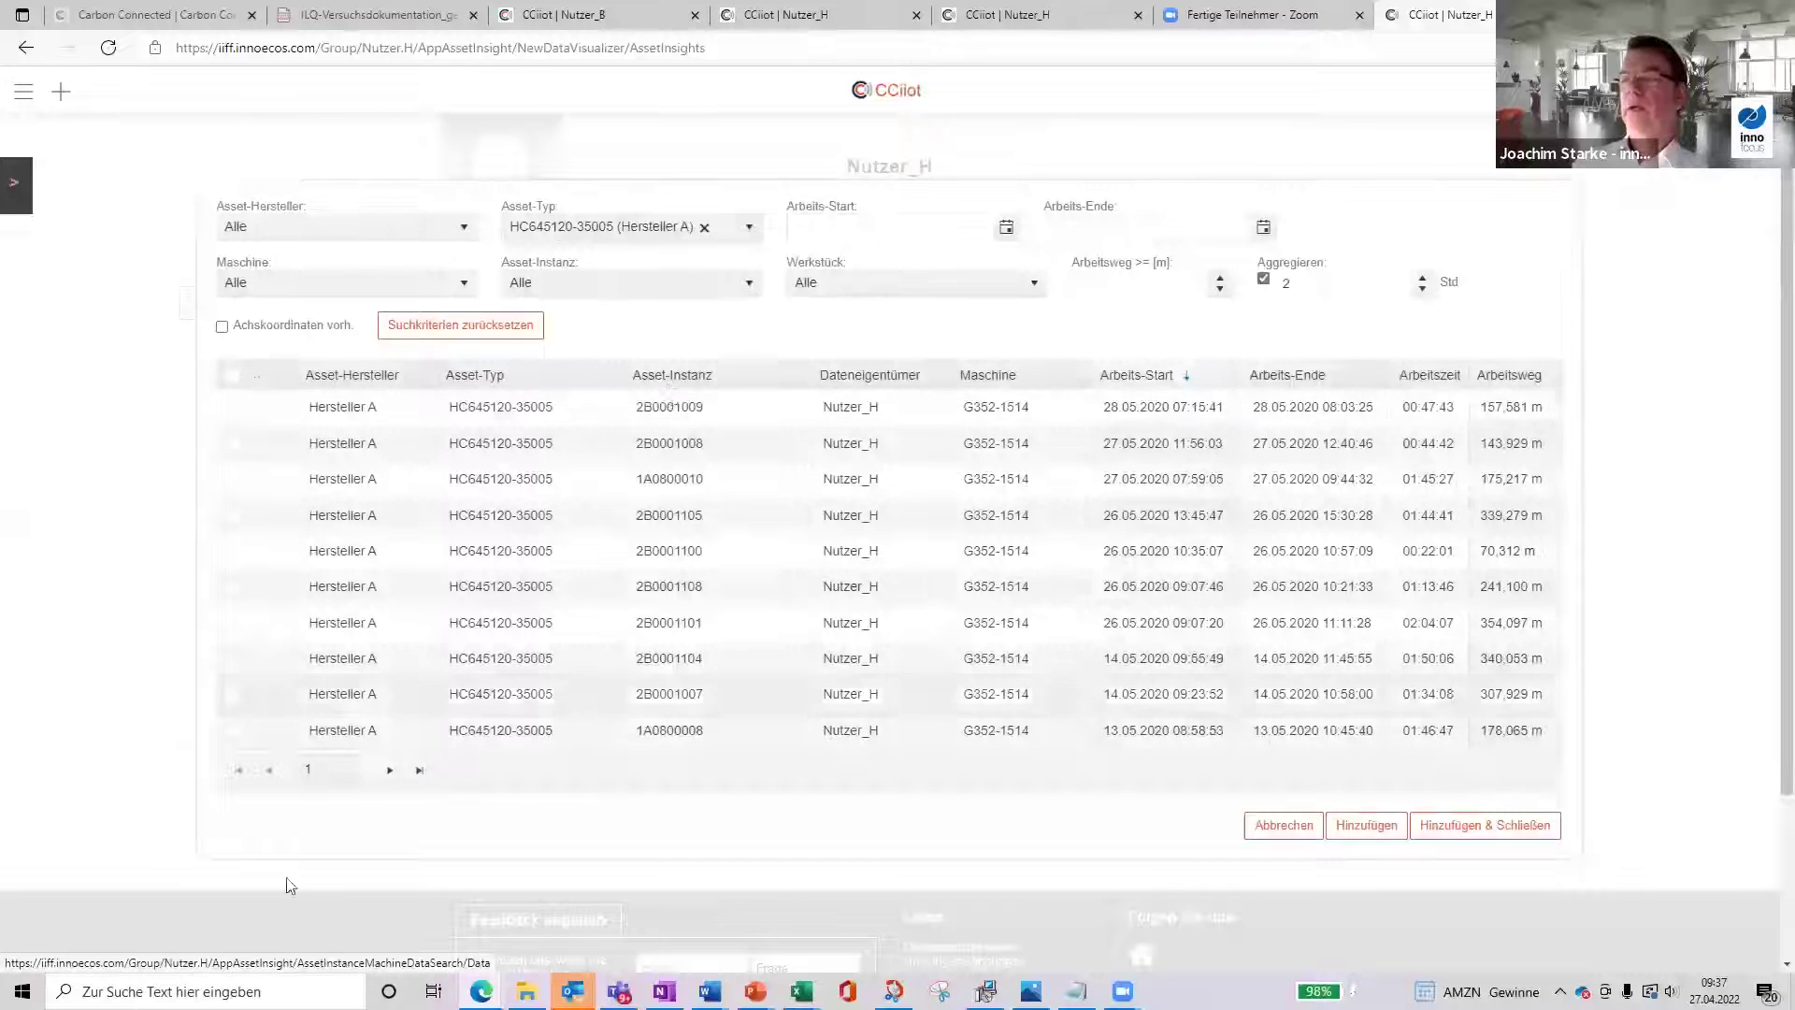
Step: Add the asset instances 2B0001102, 2B0001107 and 2B0001106 from the second results page to the list
left_click(390, 773)
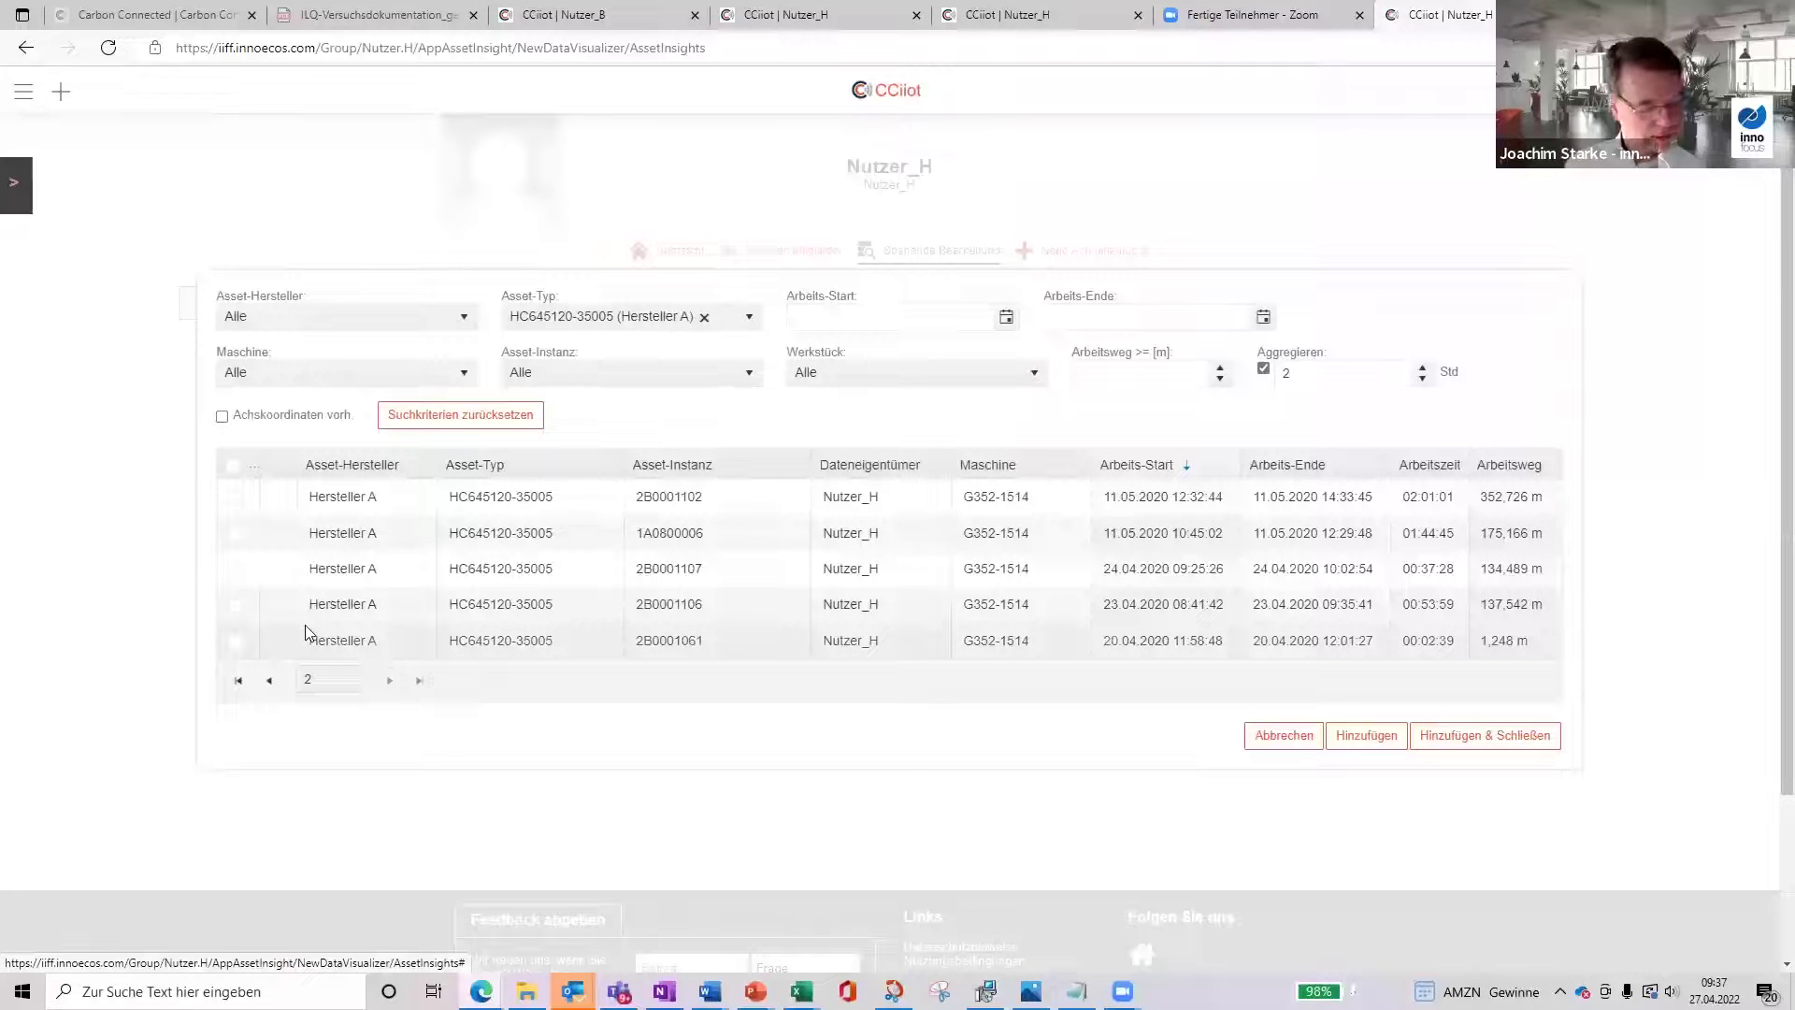
left_click(236, 498)
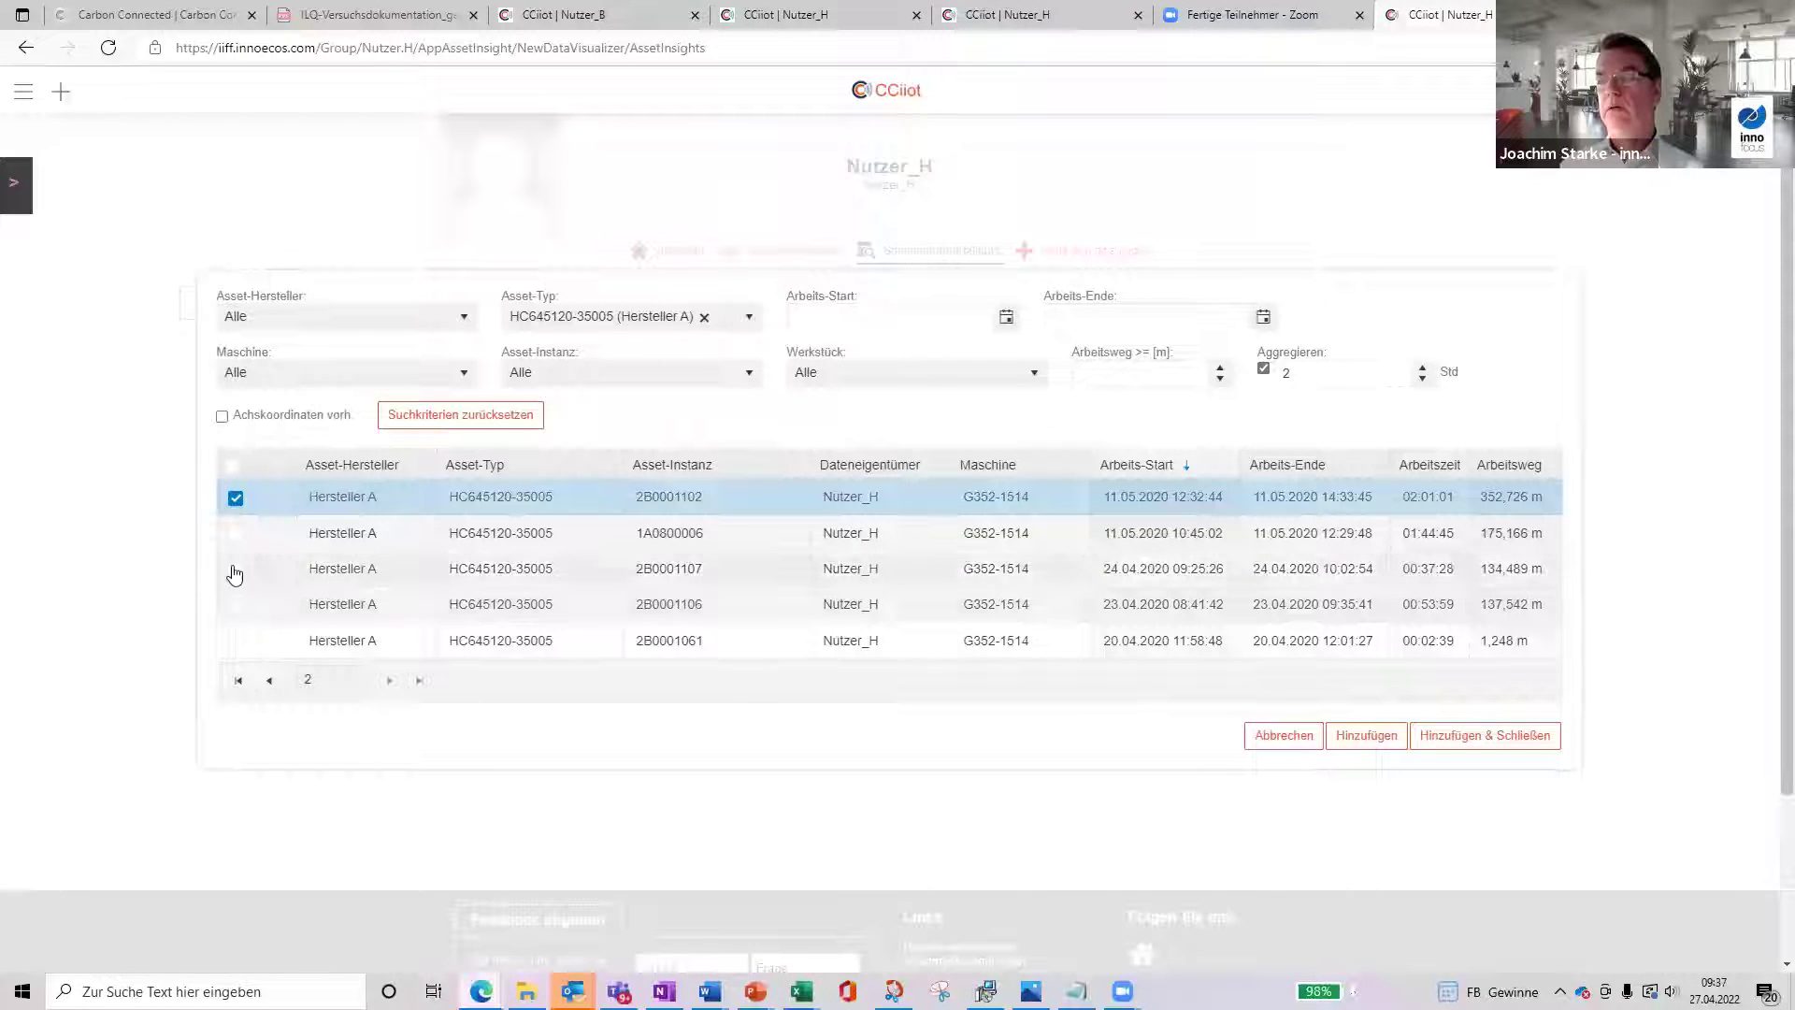
left_click(235, 570)
left_click(236, 605)
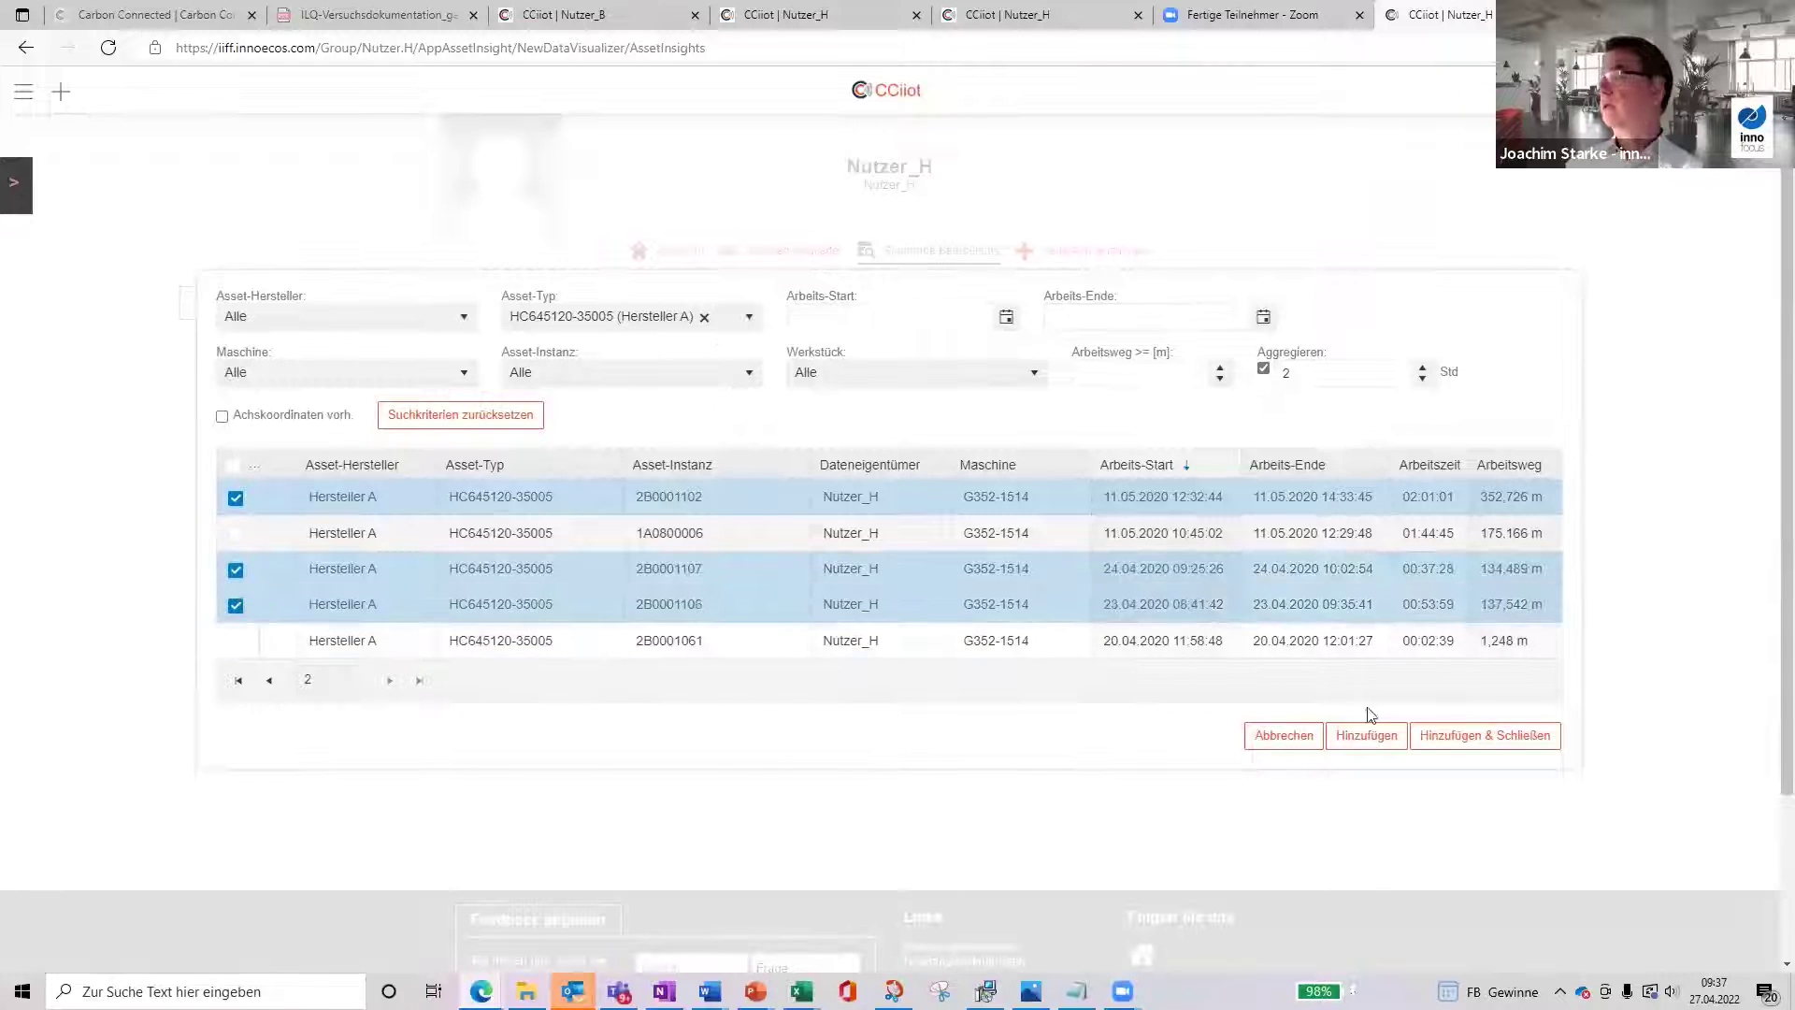
left_click(1446, 741)
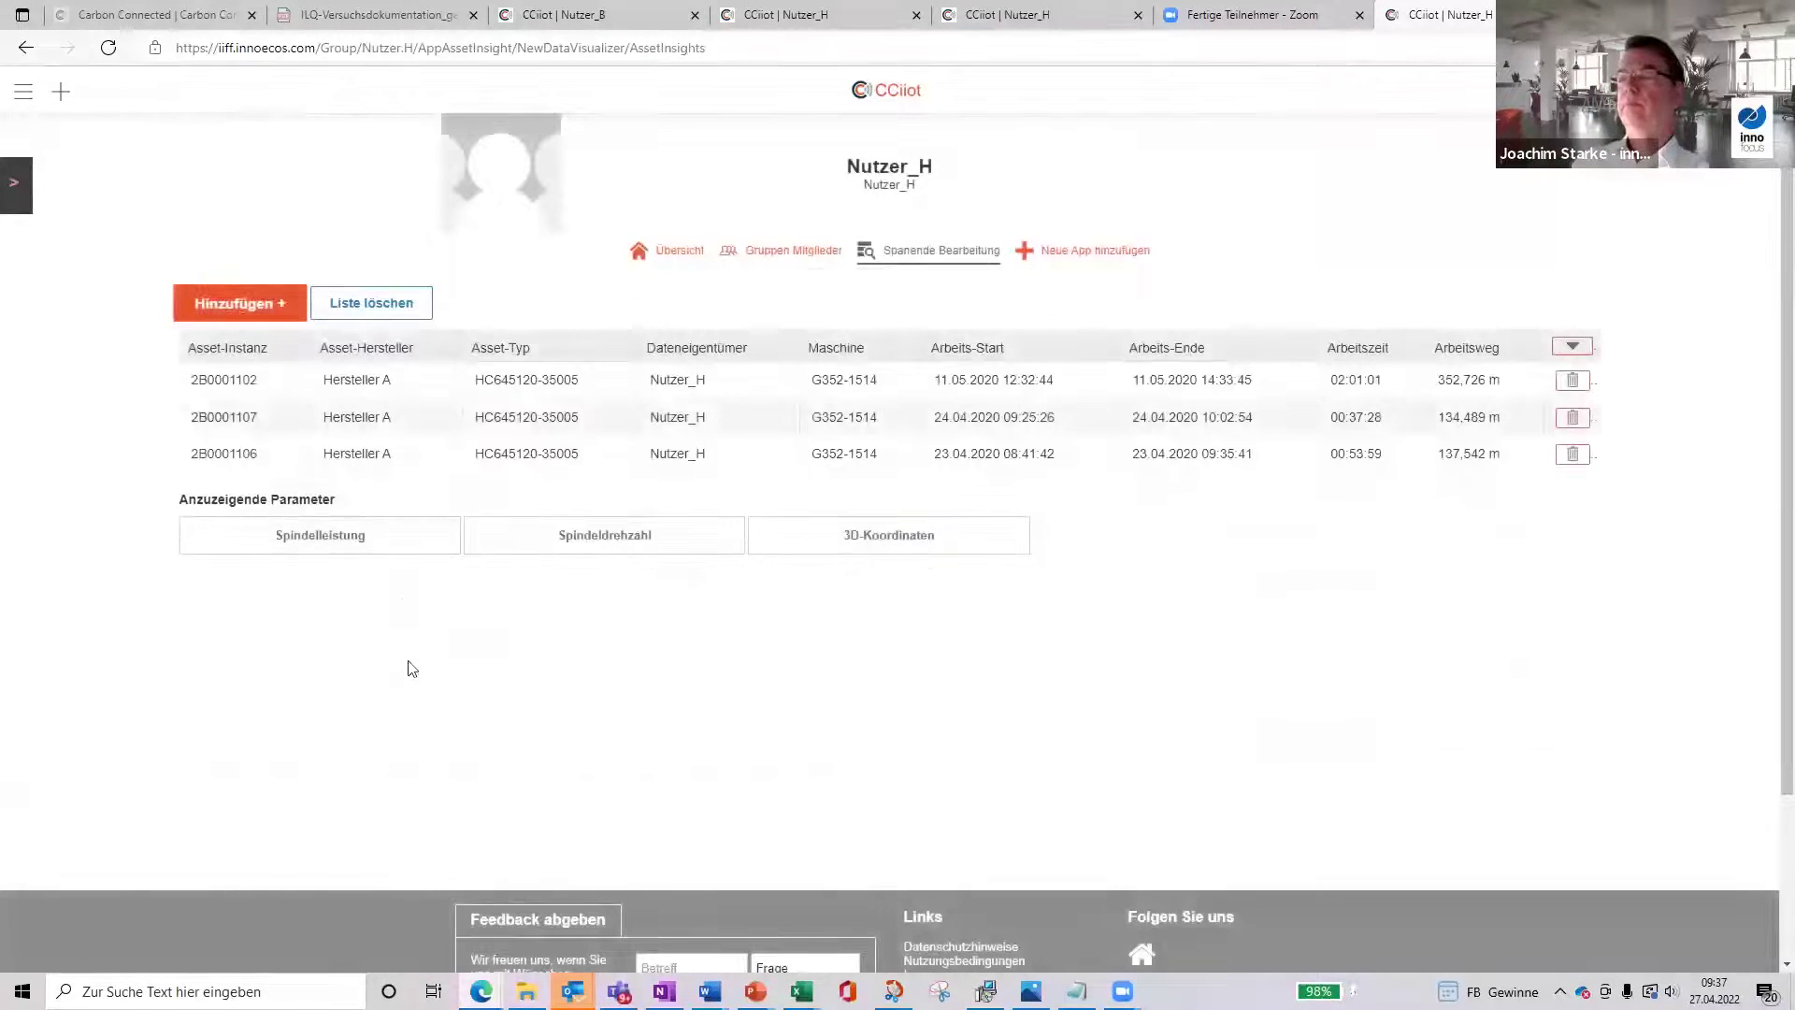
Step: Display the Spindelleistung and 3D-Koordinaten diagrams for the listed assets
left_click(361, 536)
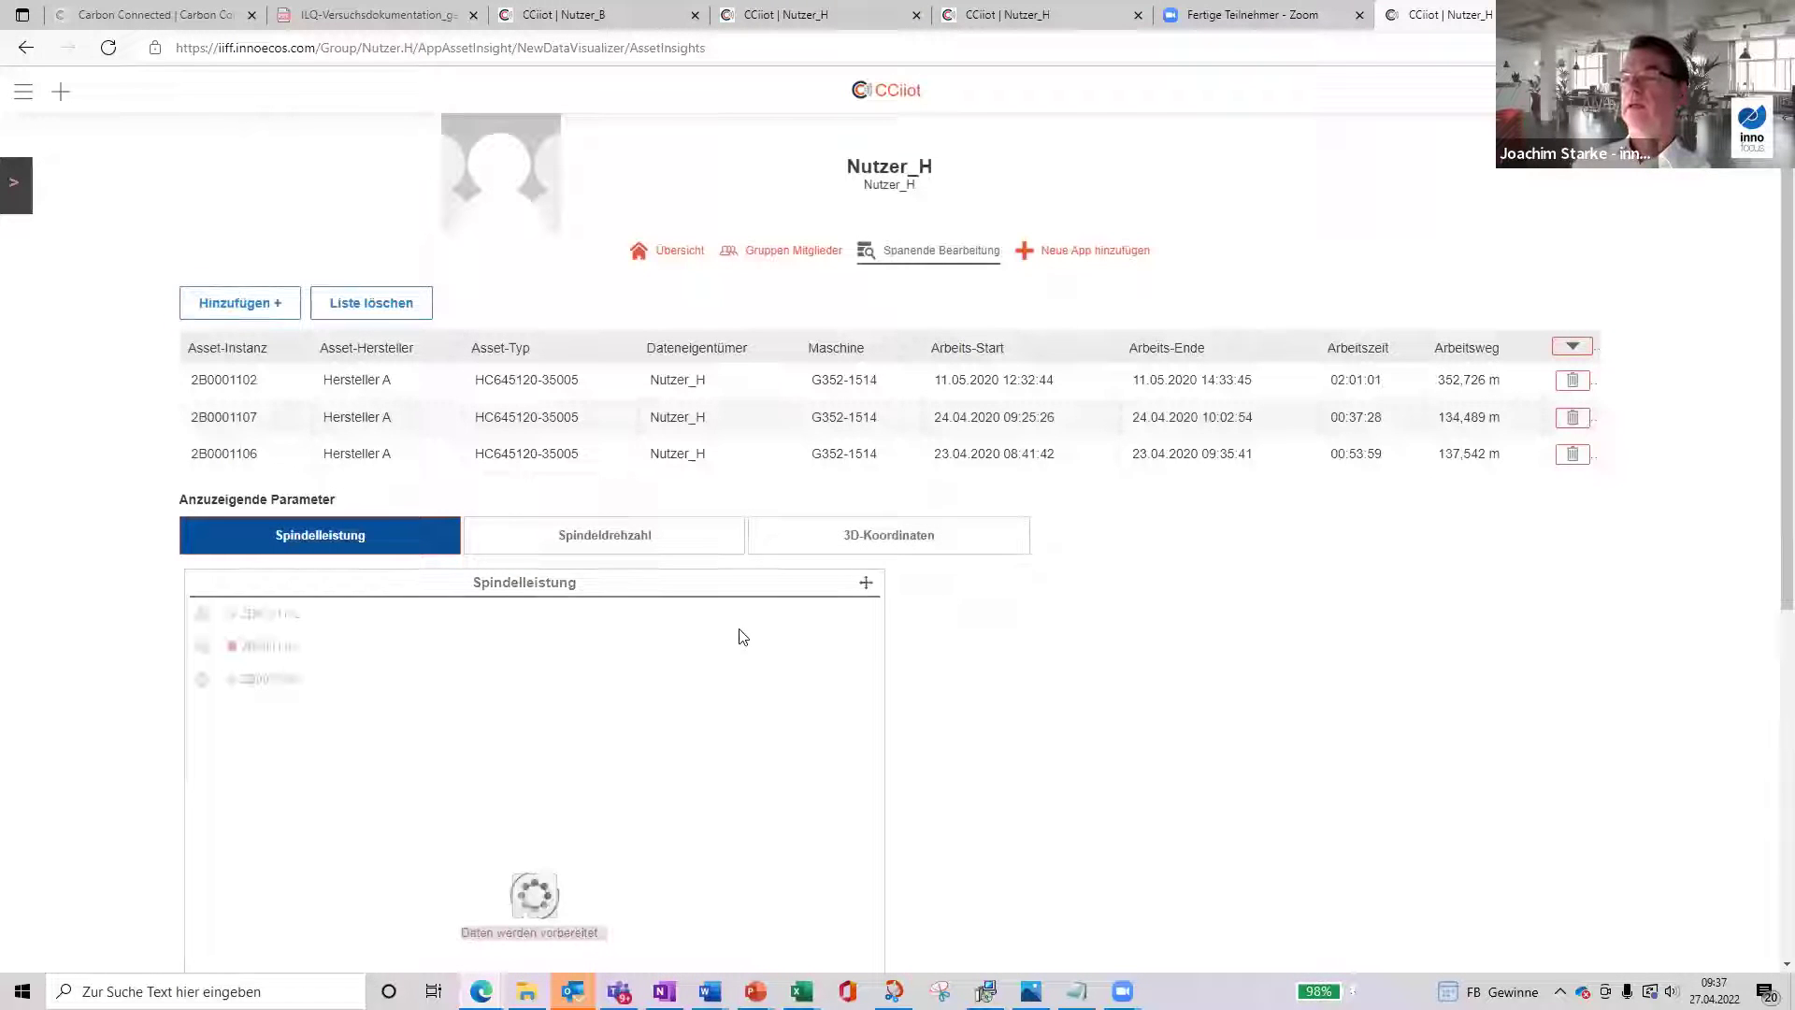
left_click(924, 542)
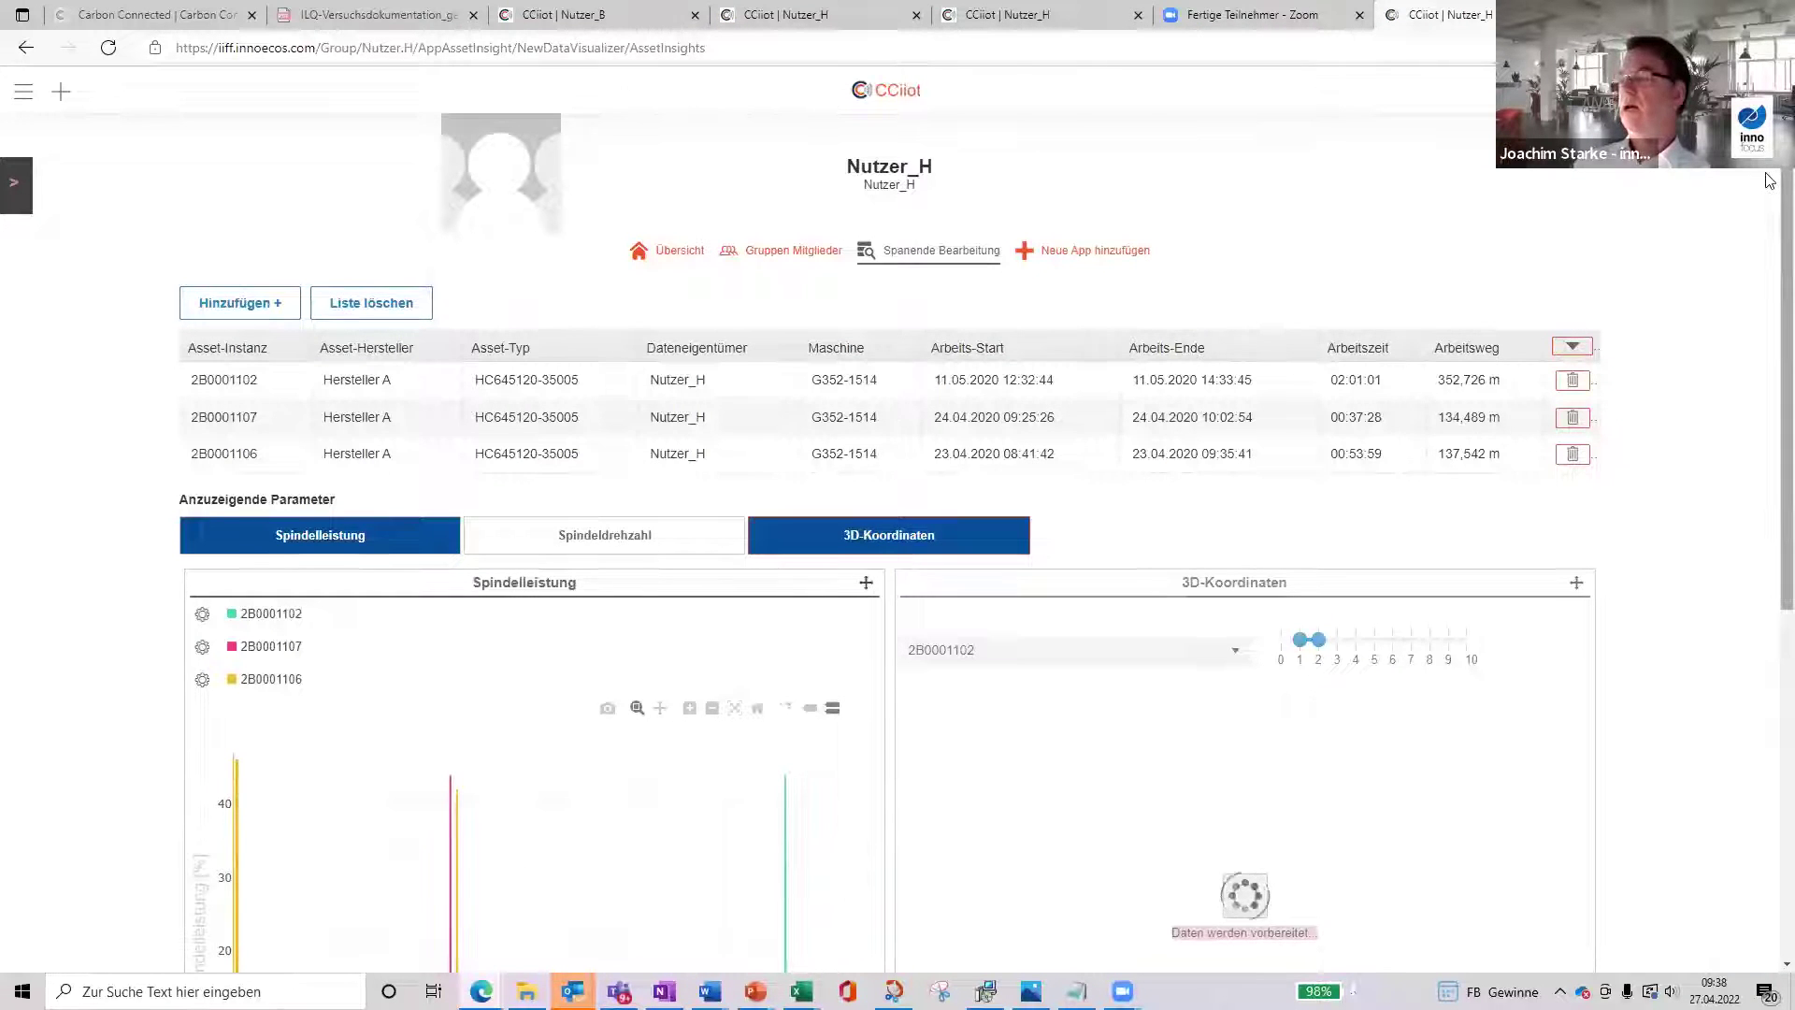
Step: Narrow the Spindelleistung chart's displayed range to about 113 to 158, around the two middle power peaks
left_click_drag(1769, 180, 1769, 405)
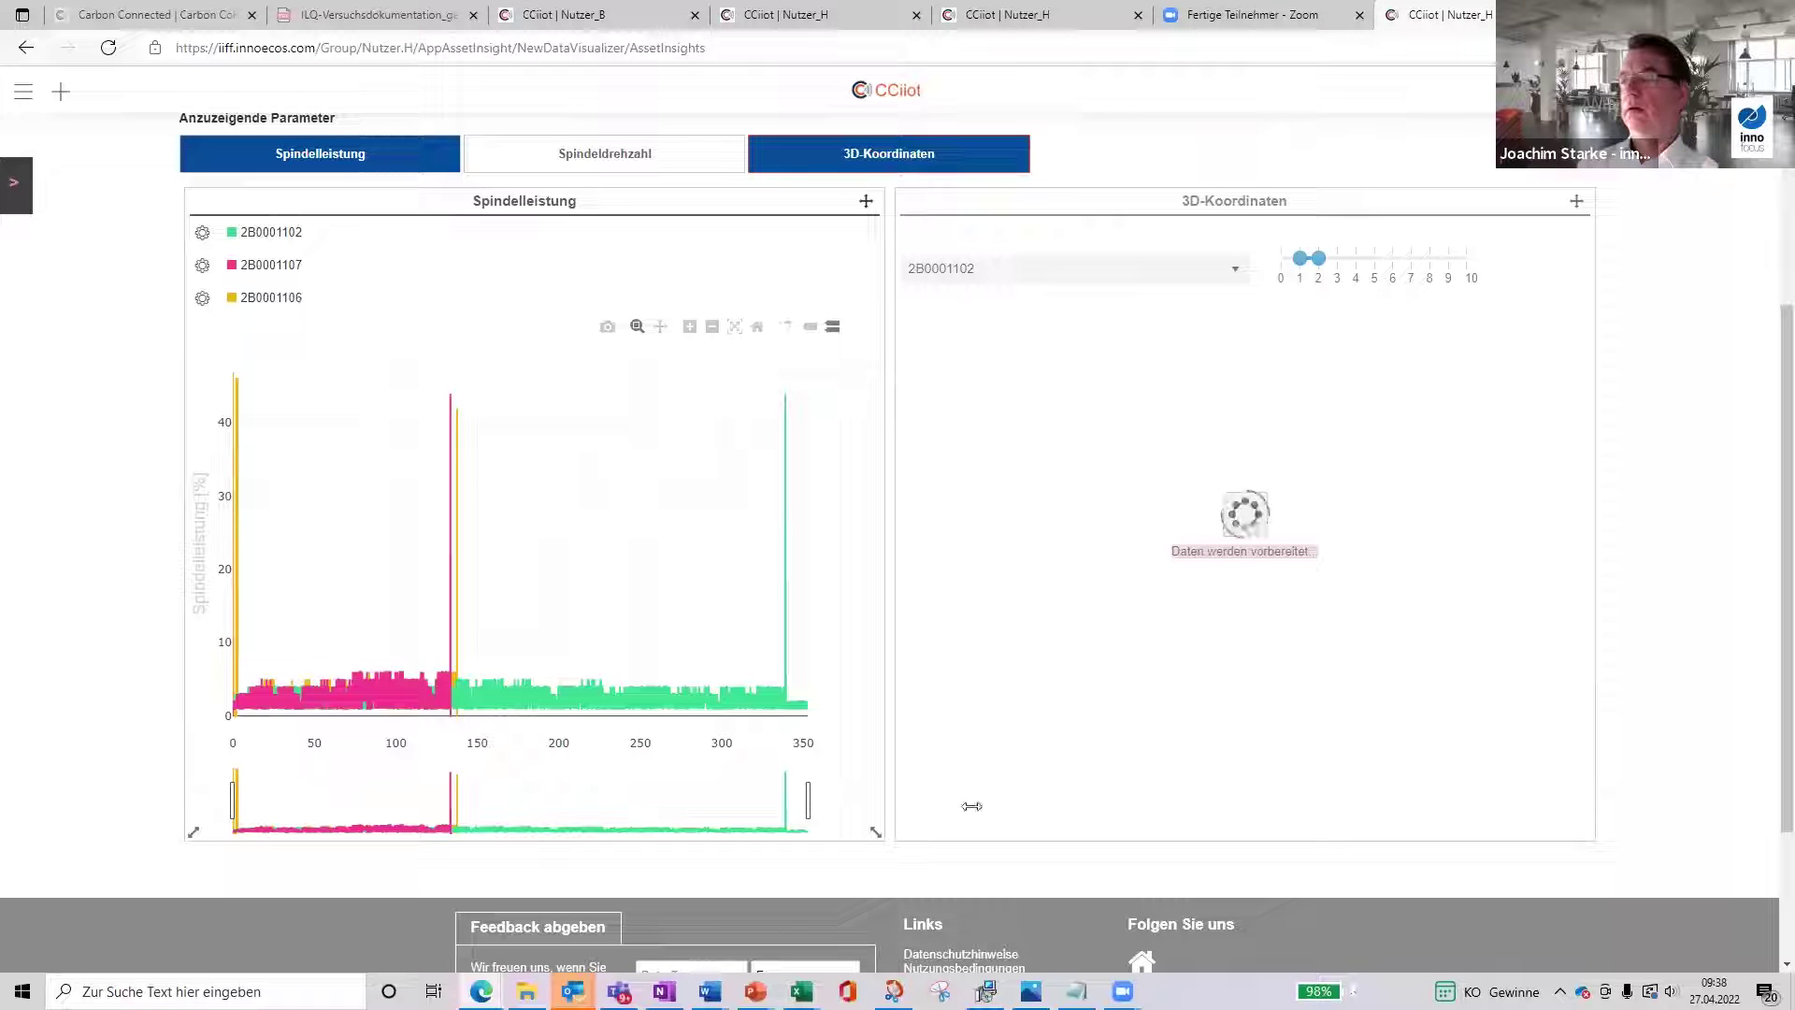
left_click_drag(808, 795, 469, 795)
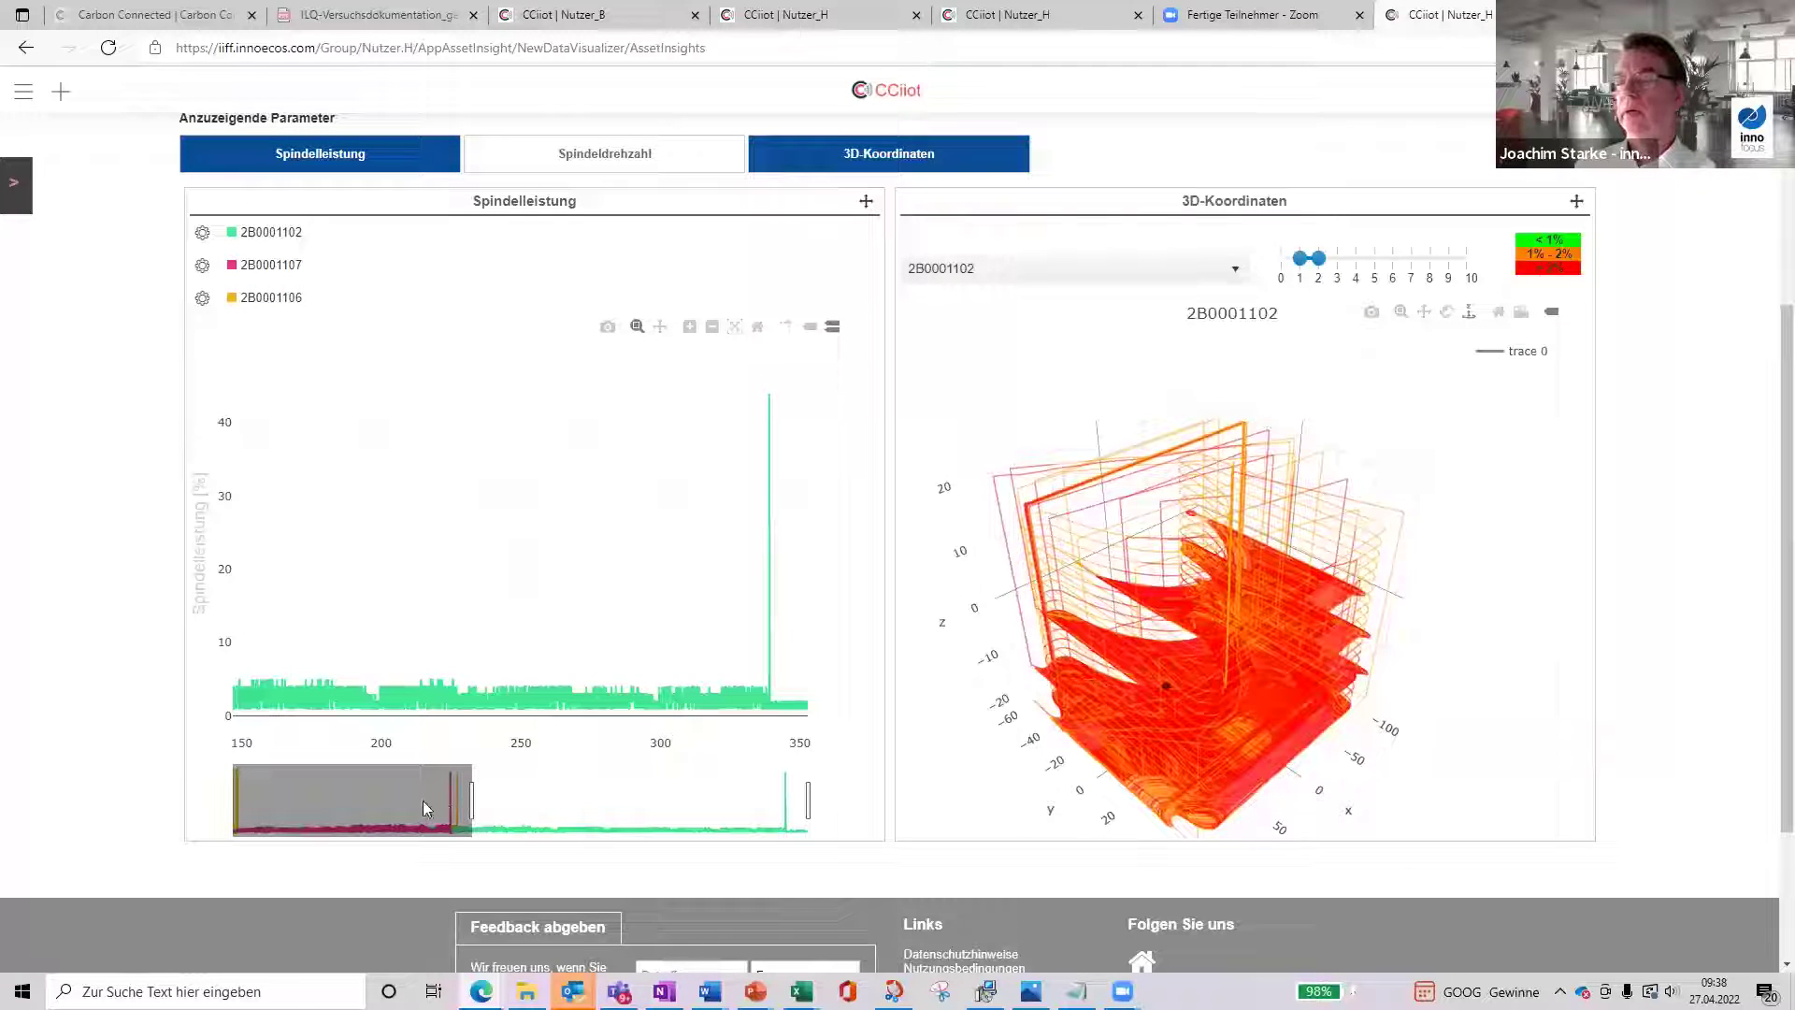
mouse_move(472, 801)
left_mouse_down()
mouse_move(501, 800)
mouse_move(417, 801)
left_mouse_up()
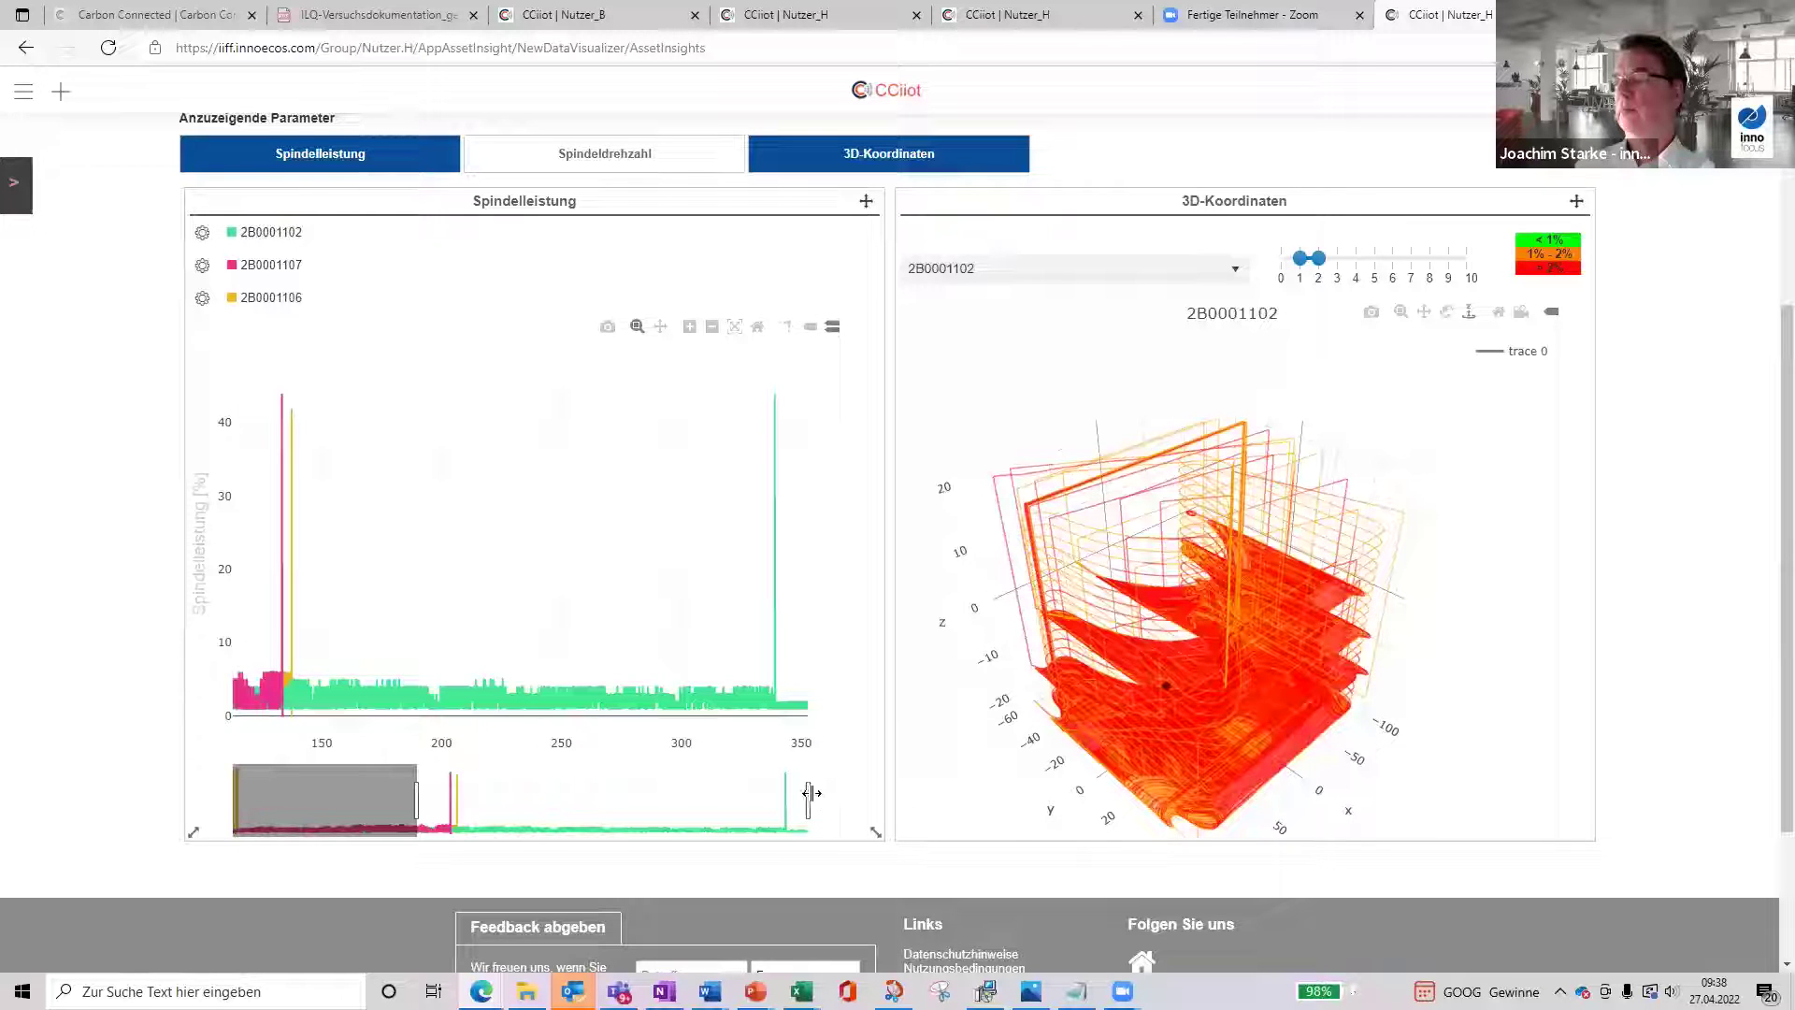
left_click_drag(809, 795, 573, 797)
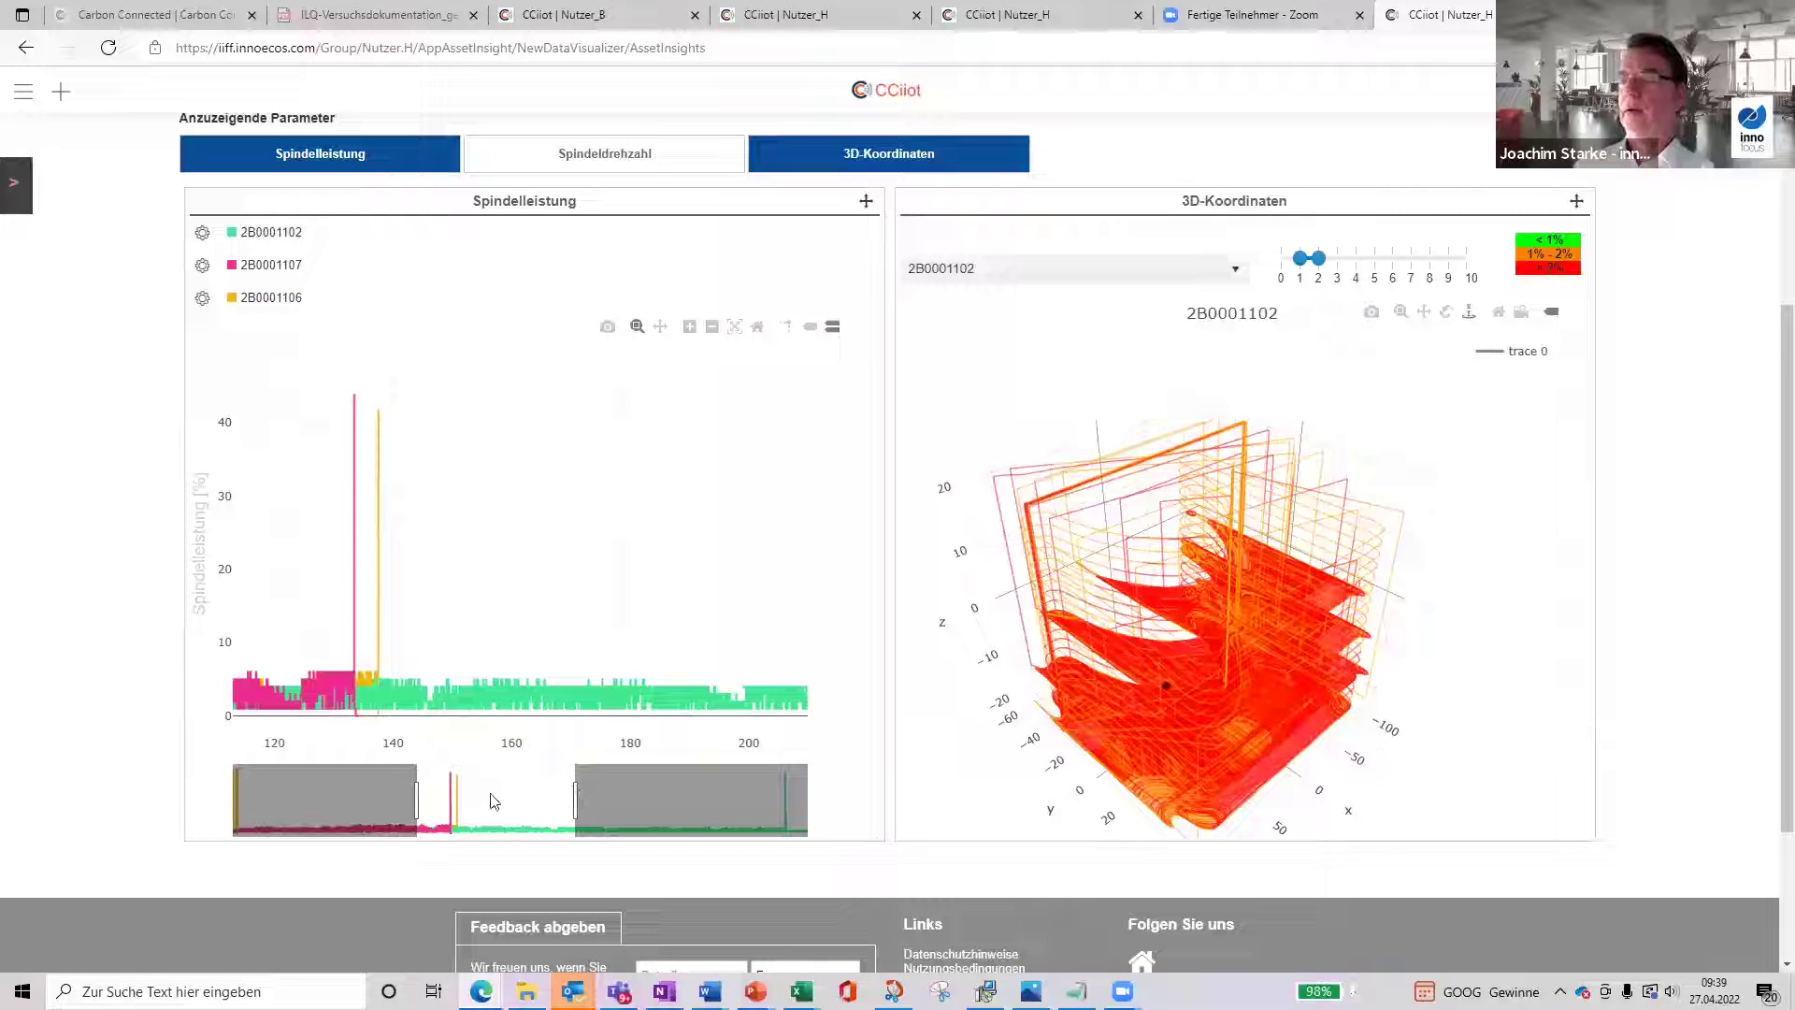
left_click_drag(575, 797, 491, 796)
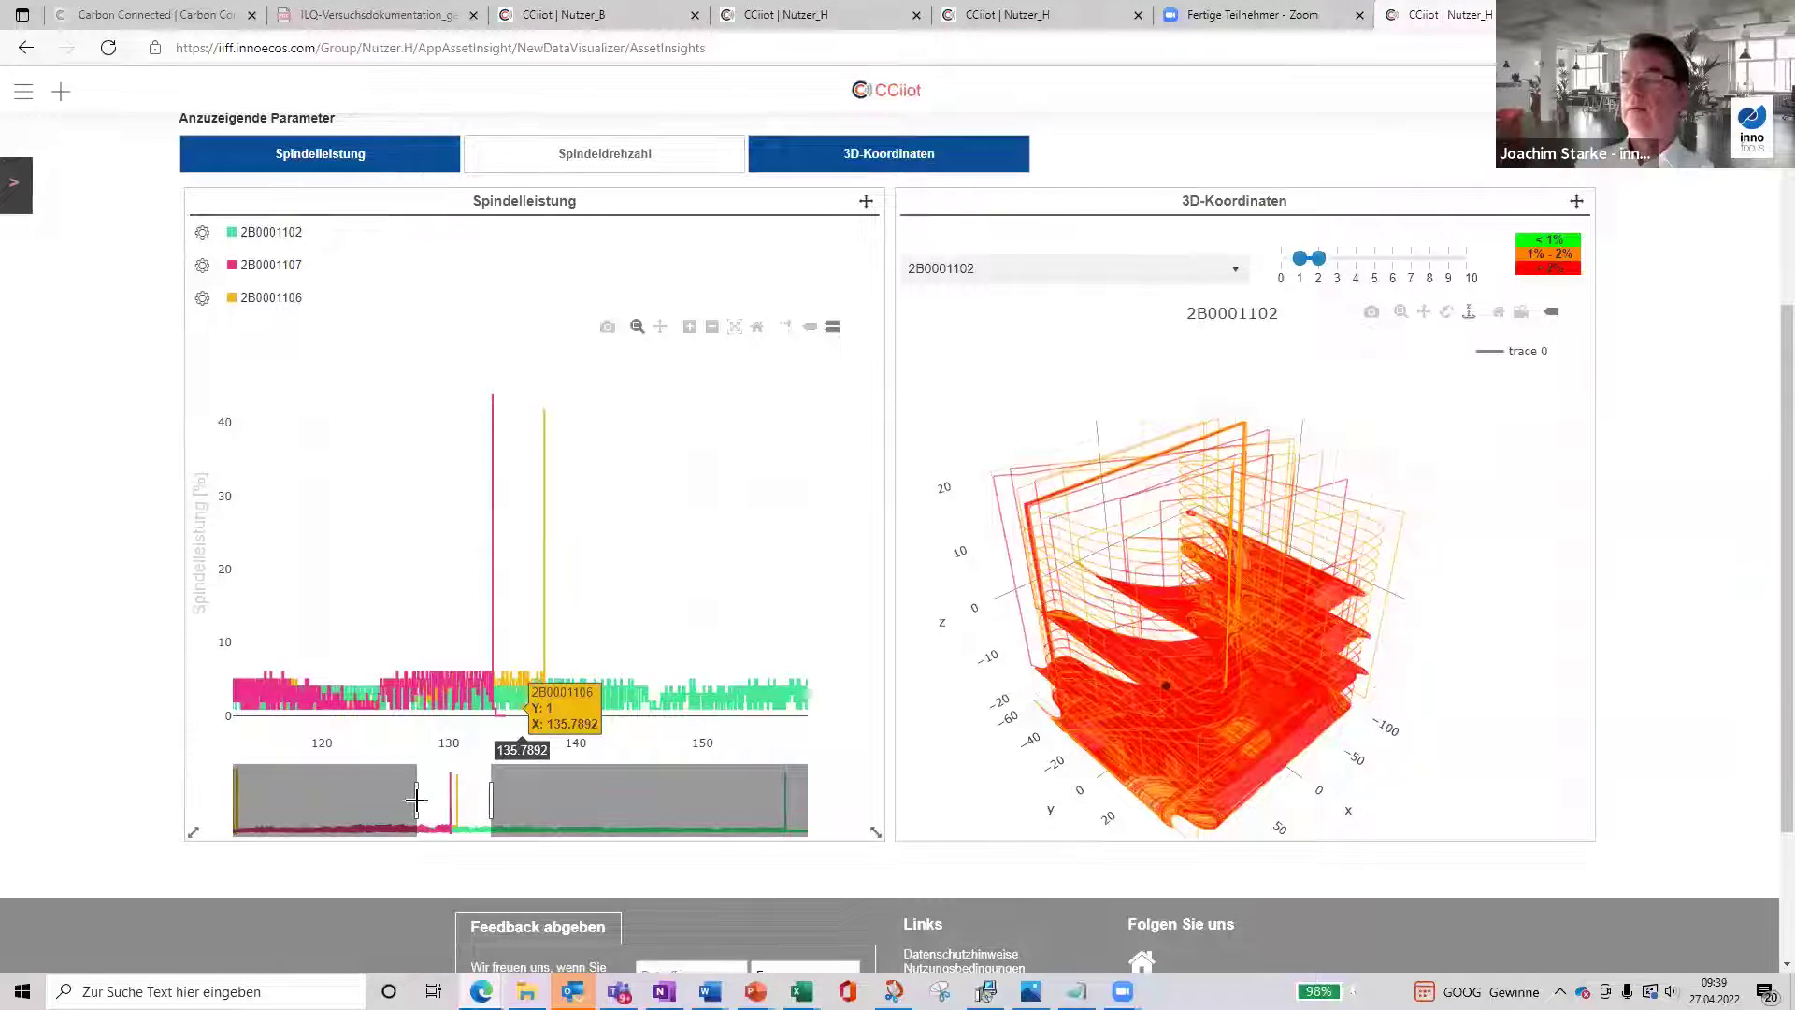
Step: Narrow the Spindelleistung chart's displayed range to about 125 to 144, around the two middle power peaks
left_click_drag(418, 799, 440, 799)
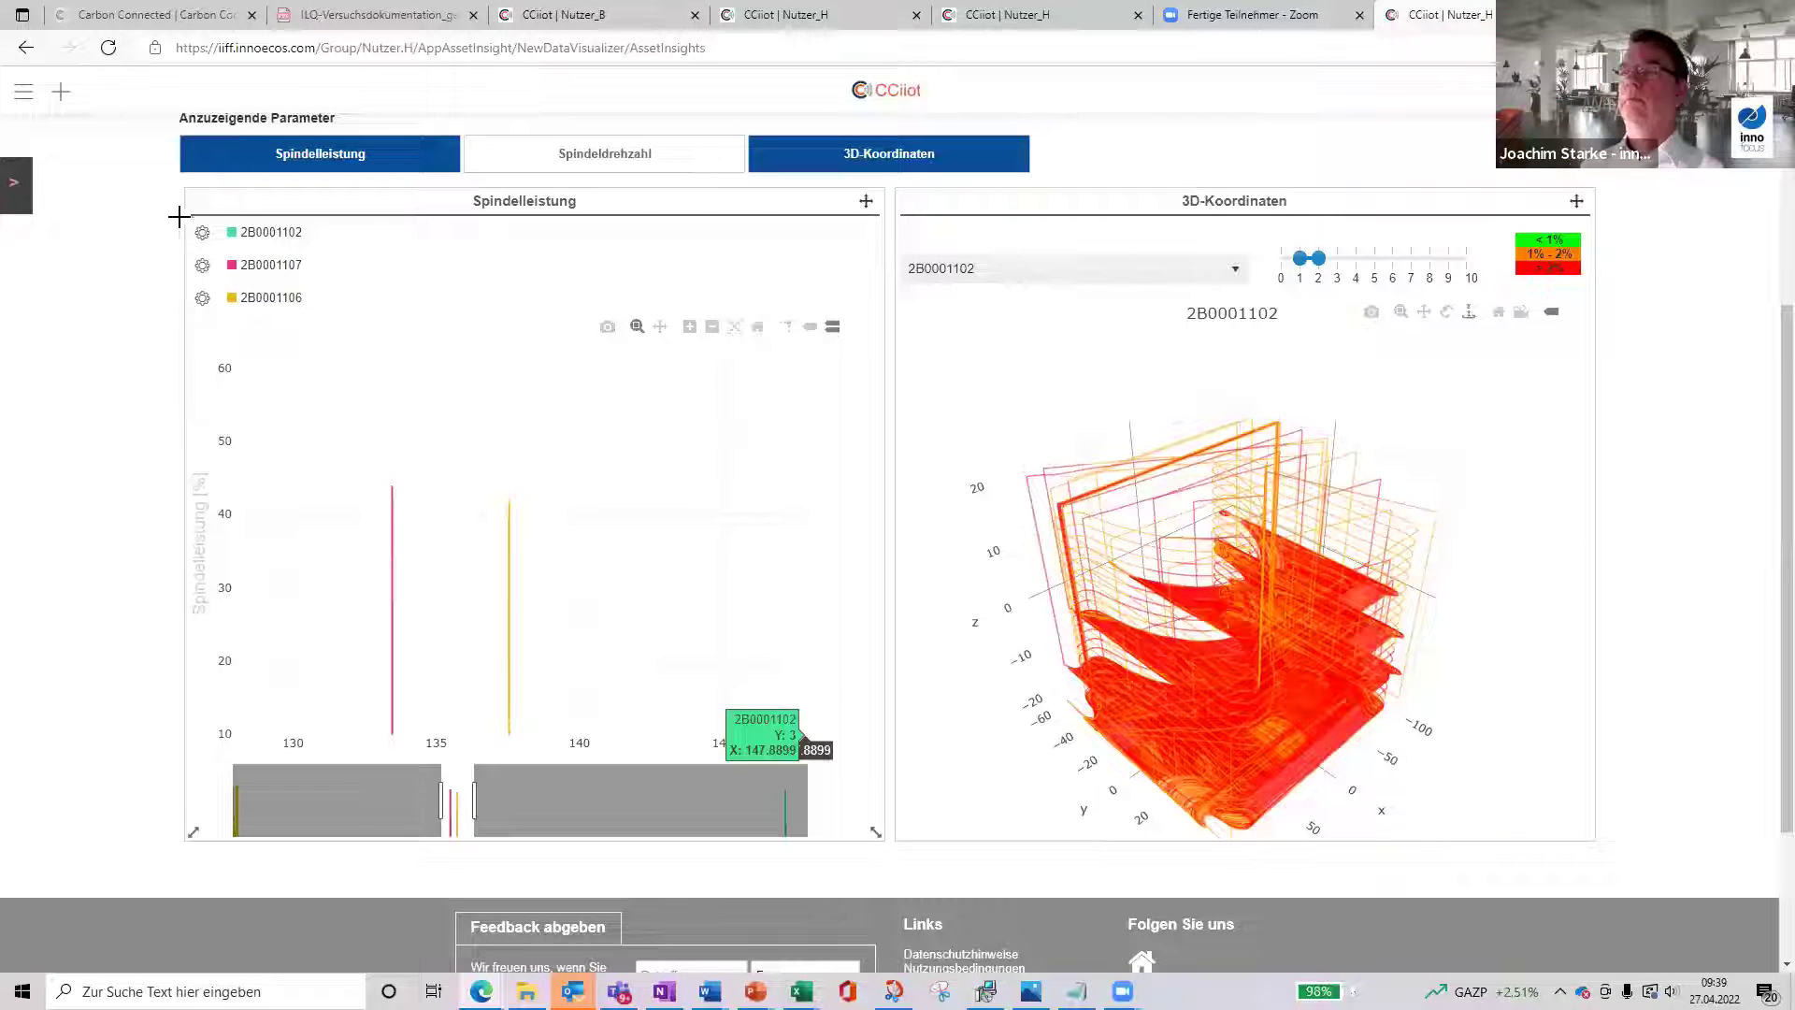
right_click(60, 402)
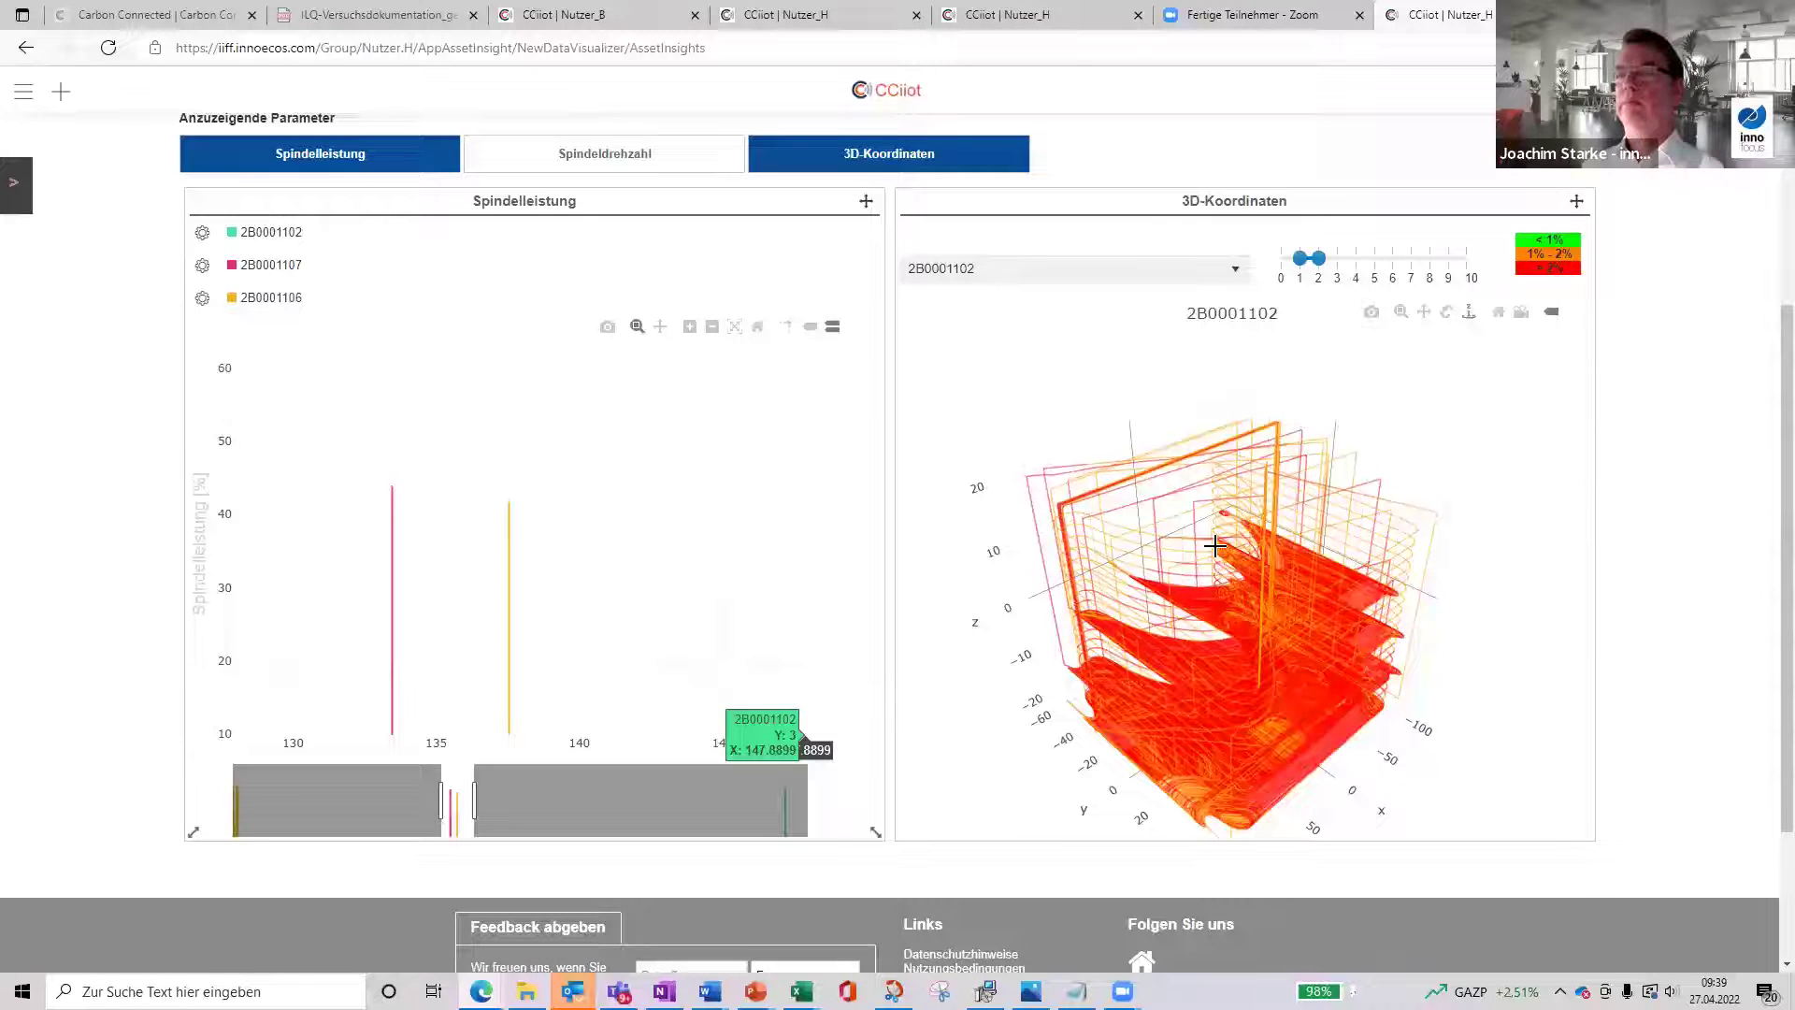
left_click(758, 329)
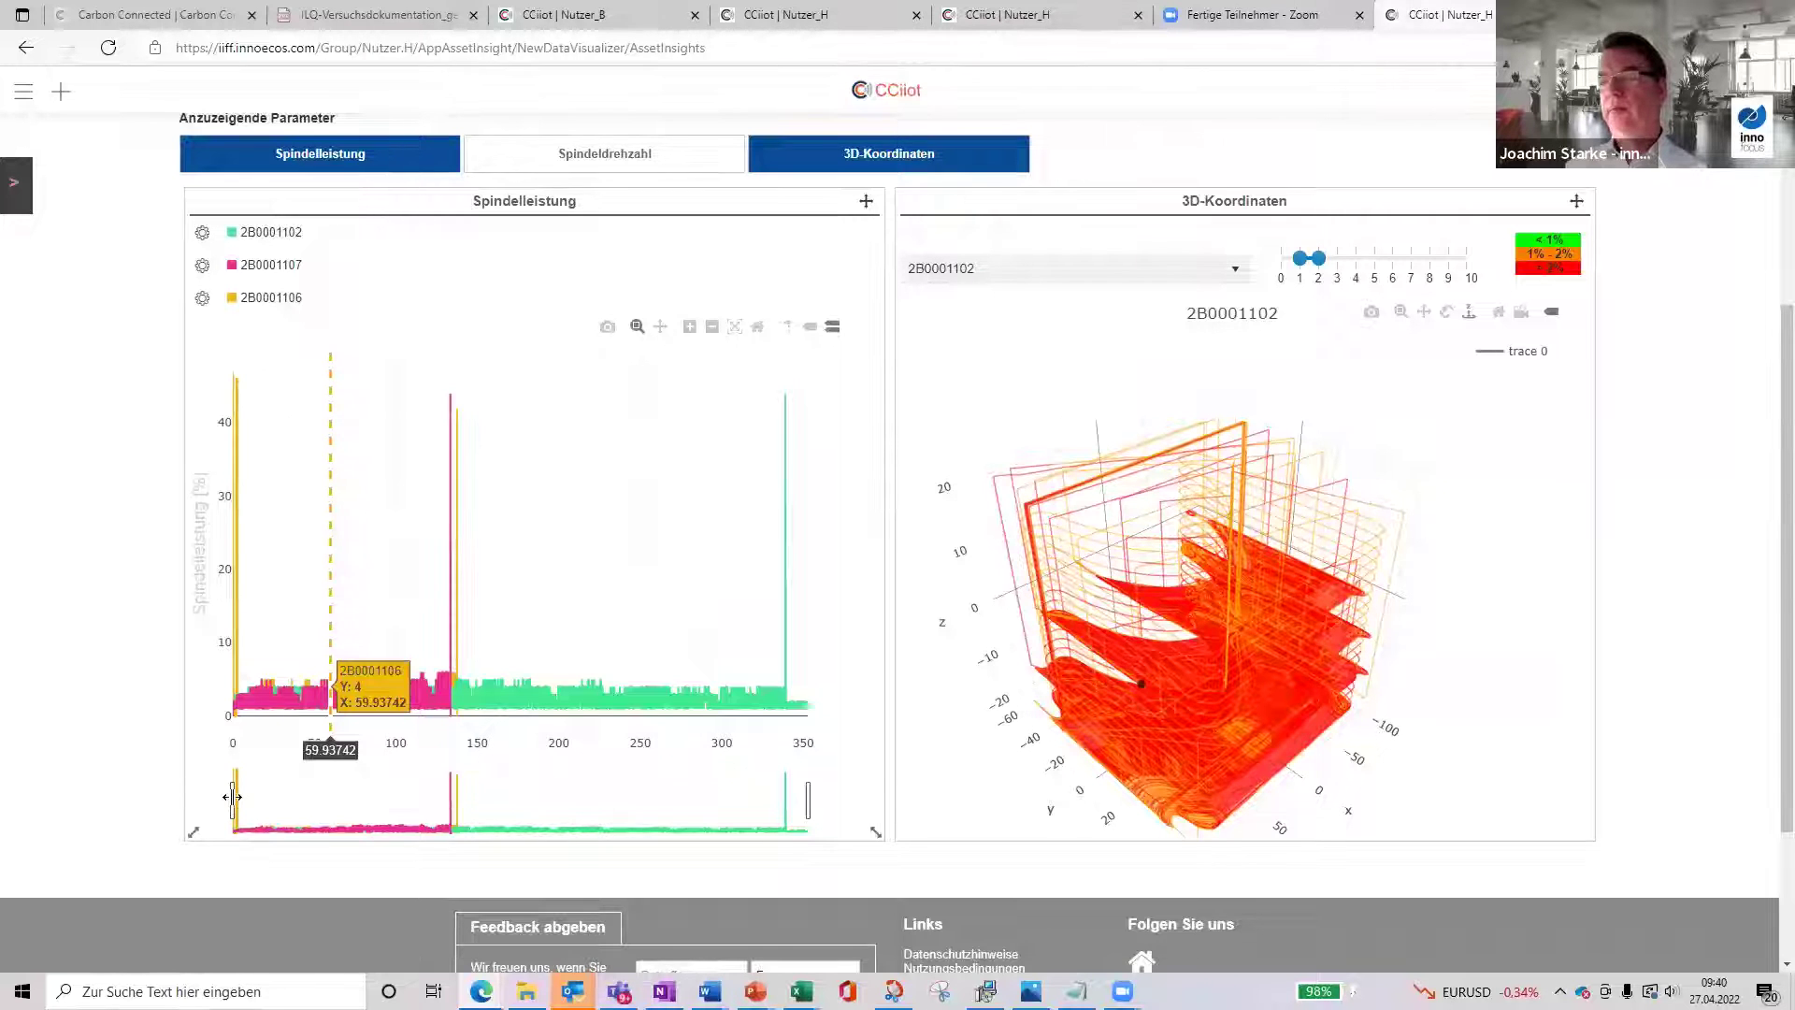
left_click_drag(232, 802, 435, 810)
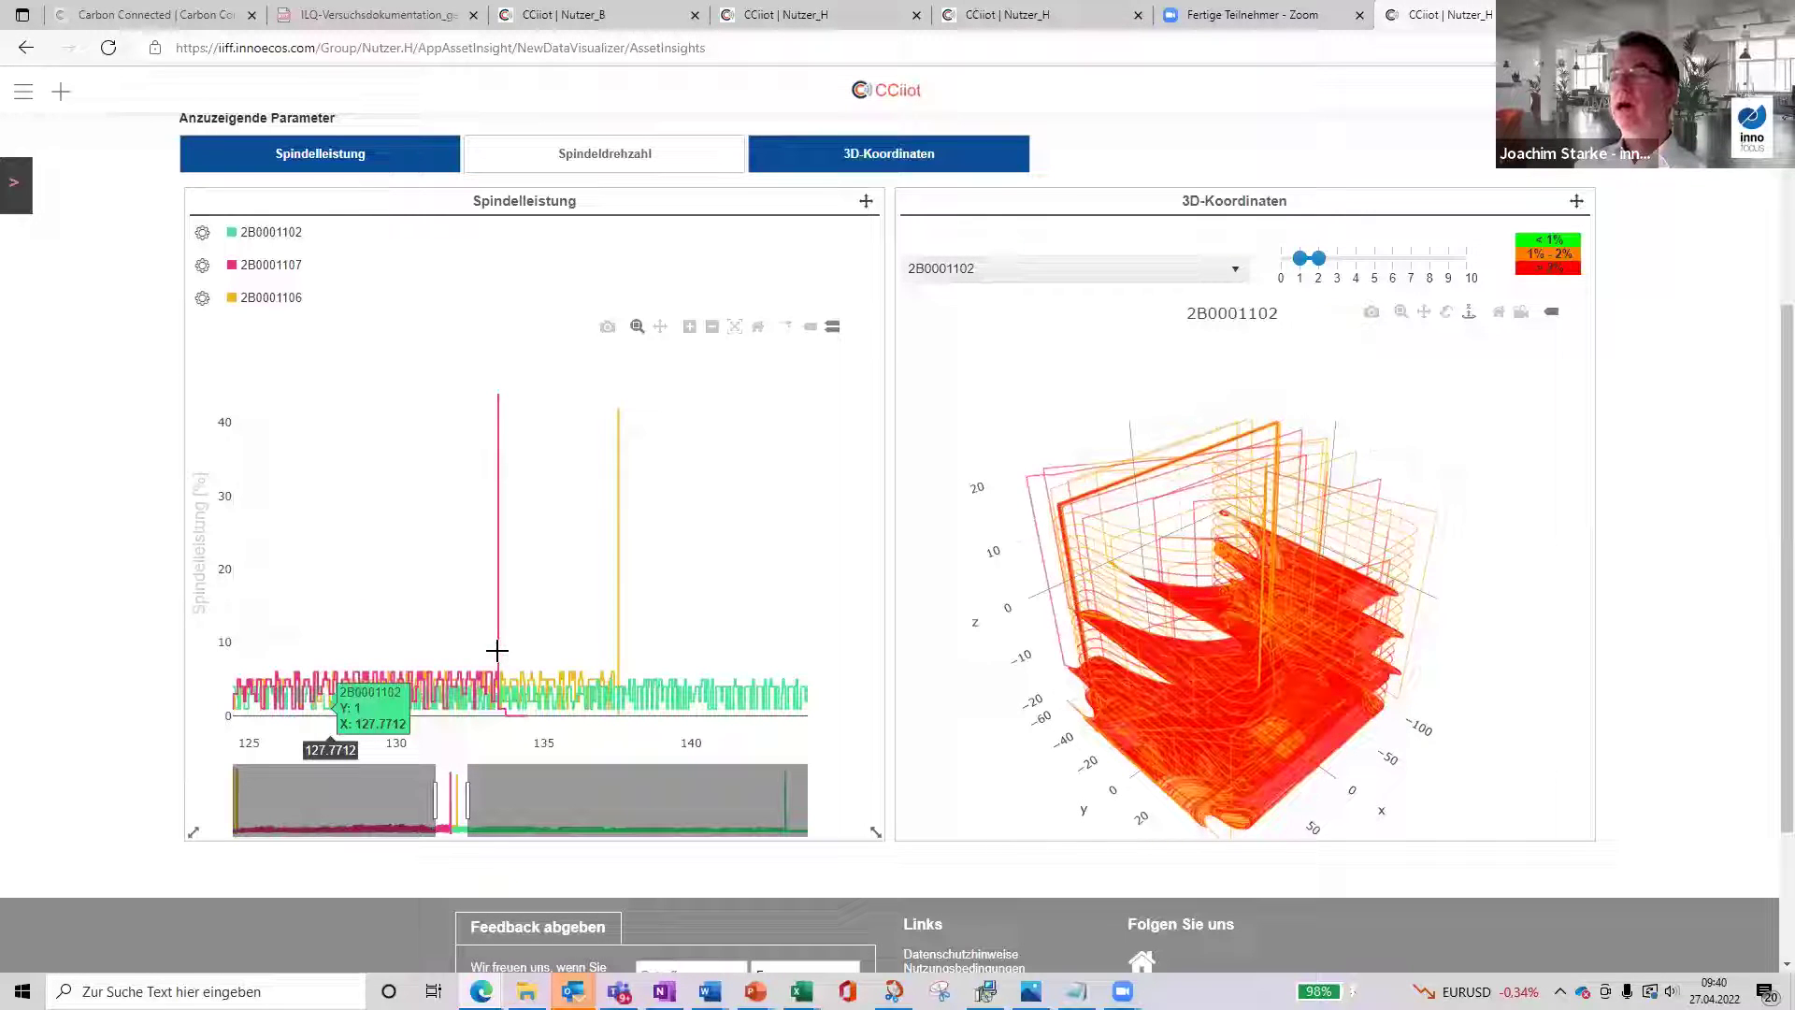
left_click(422, 673)
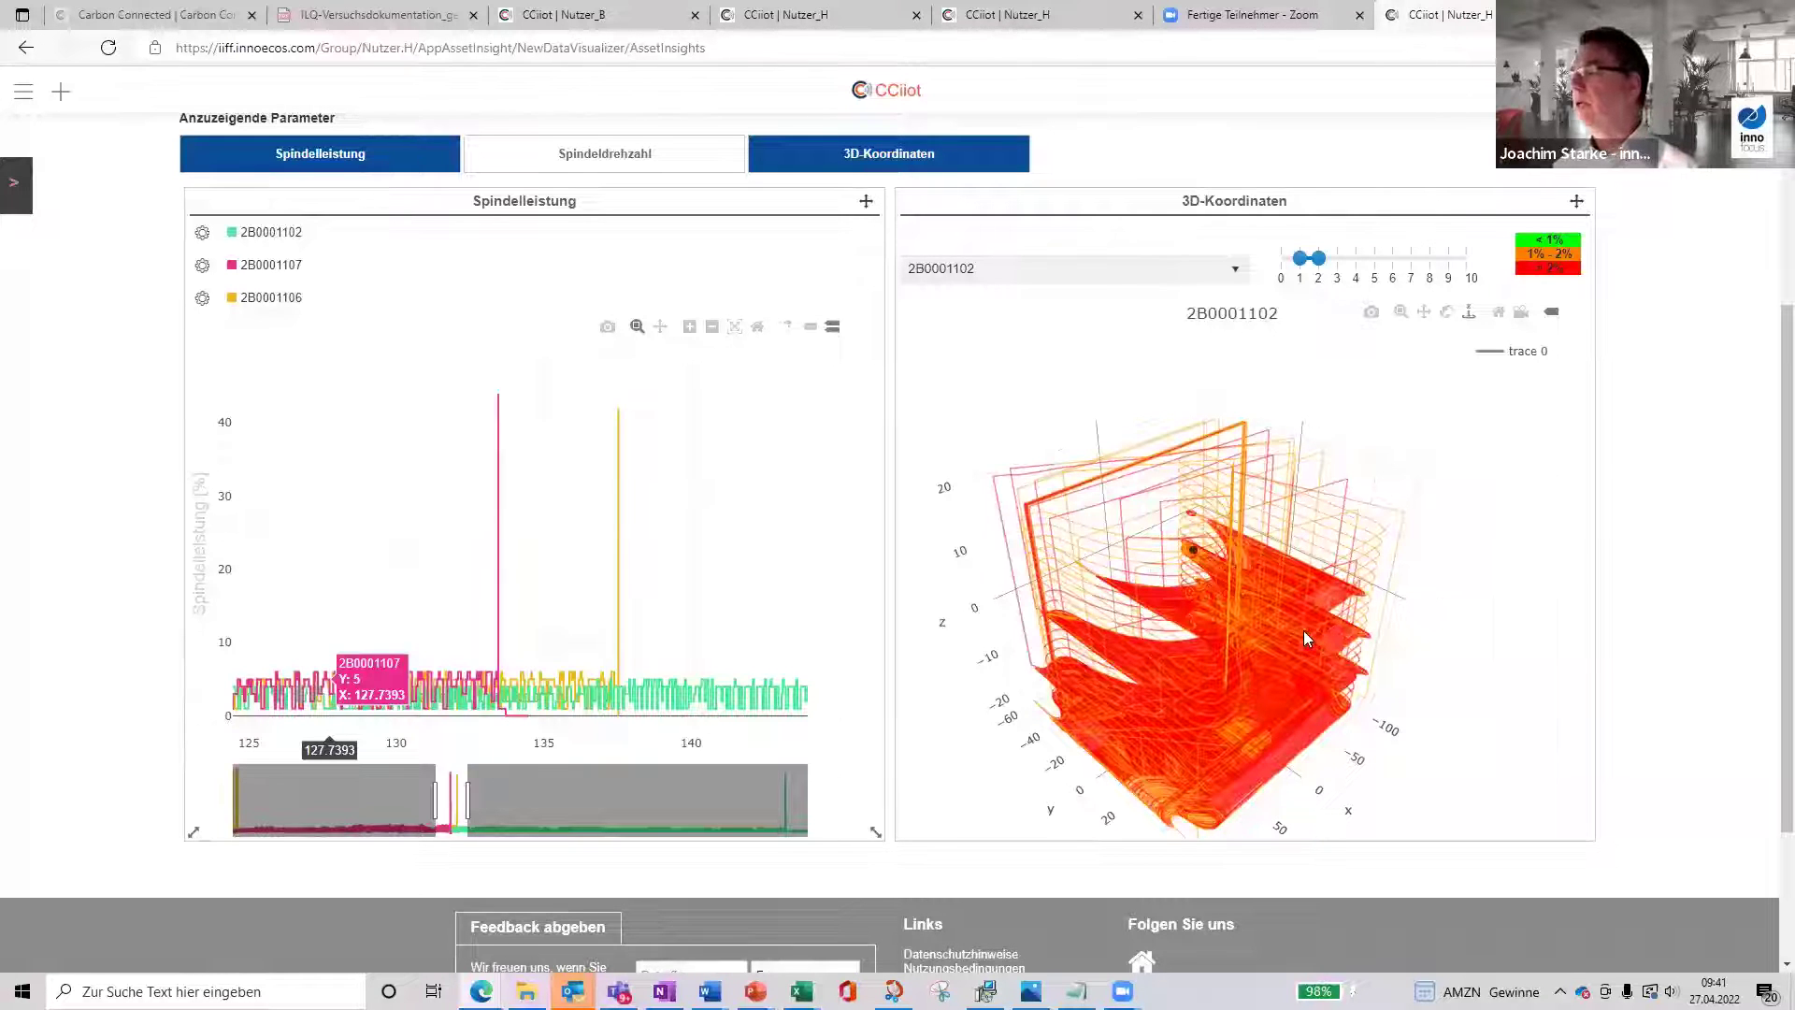
Step: Rotate the 3D-Koordinaten plot of 2B0001102 to a side view and examine its tool paths up close
mouse_move(1255, 580)
left_mouse_down()
mouse_move(1285, 631)
mouse_move(1202, 668)
mouse_move(1271, 582)
left_mouse_up()
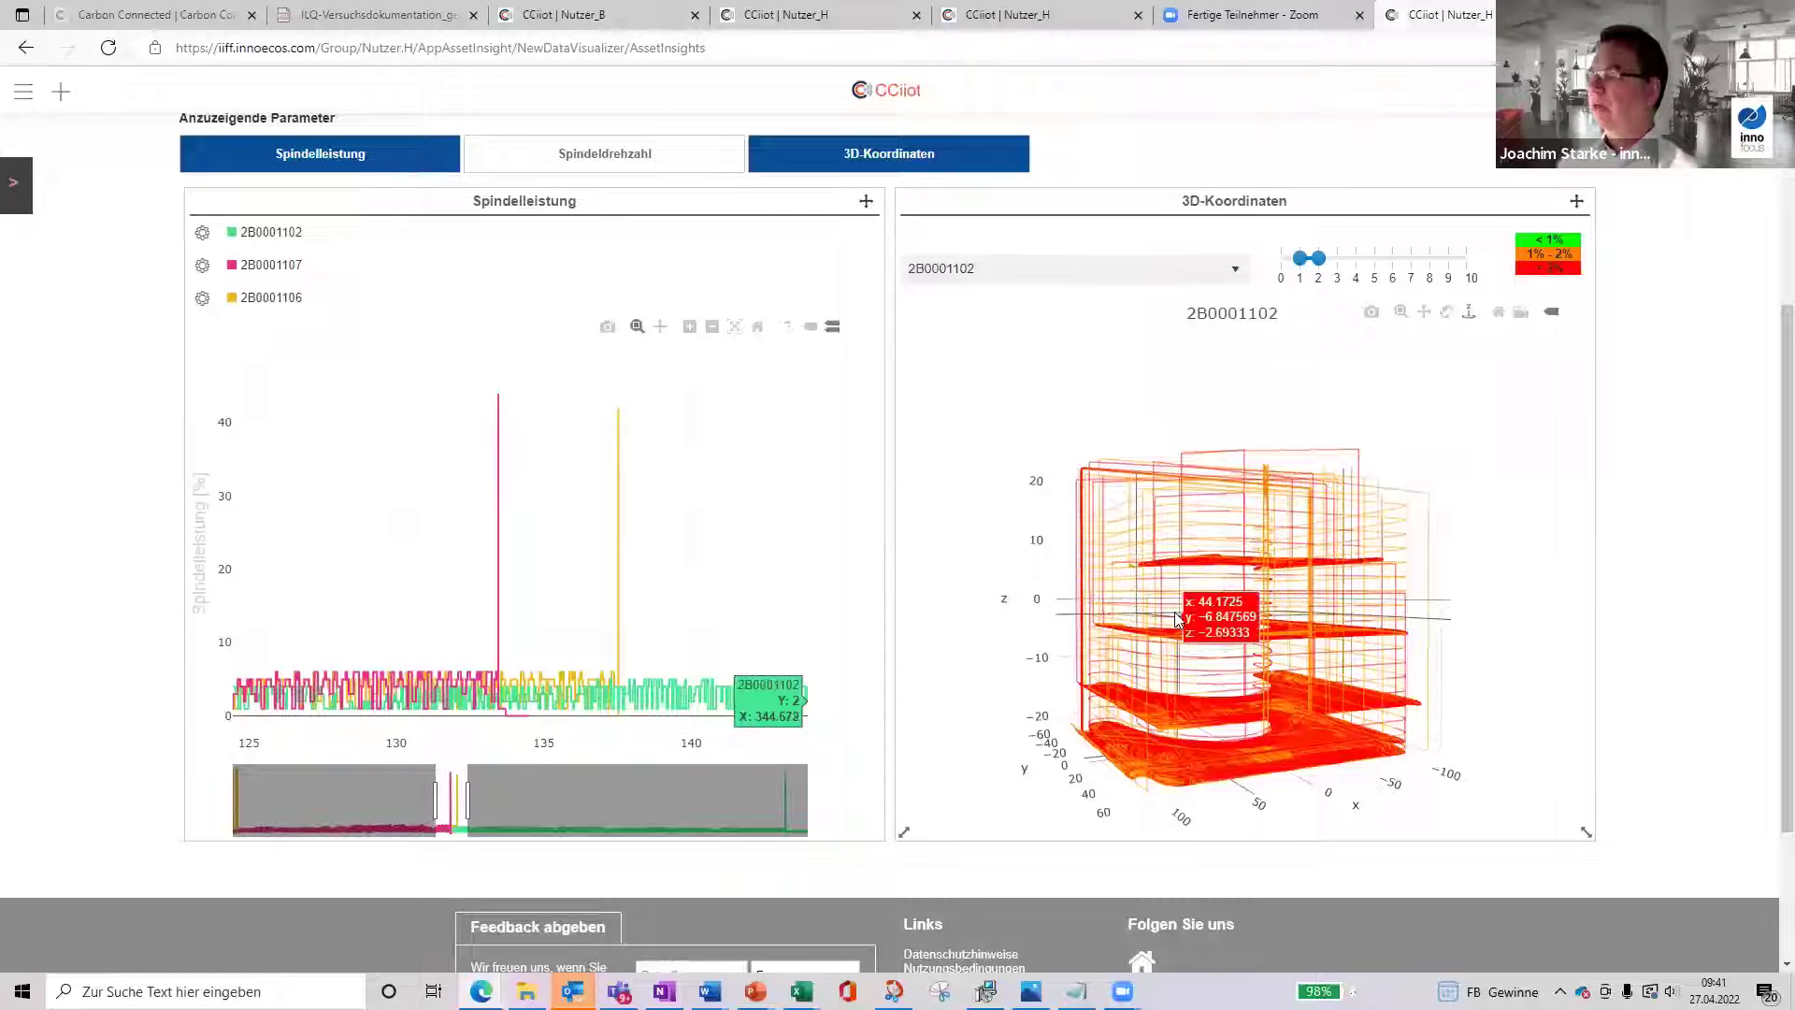
mouse_move(1176, 629)
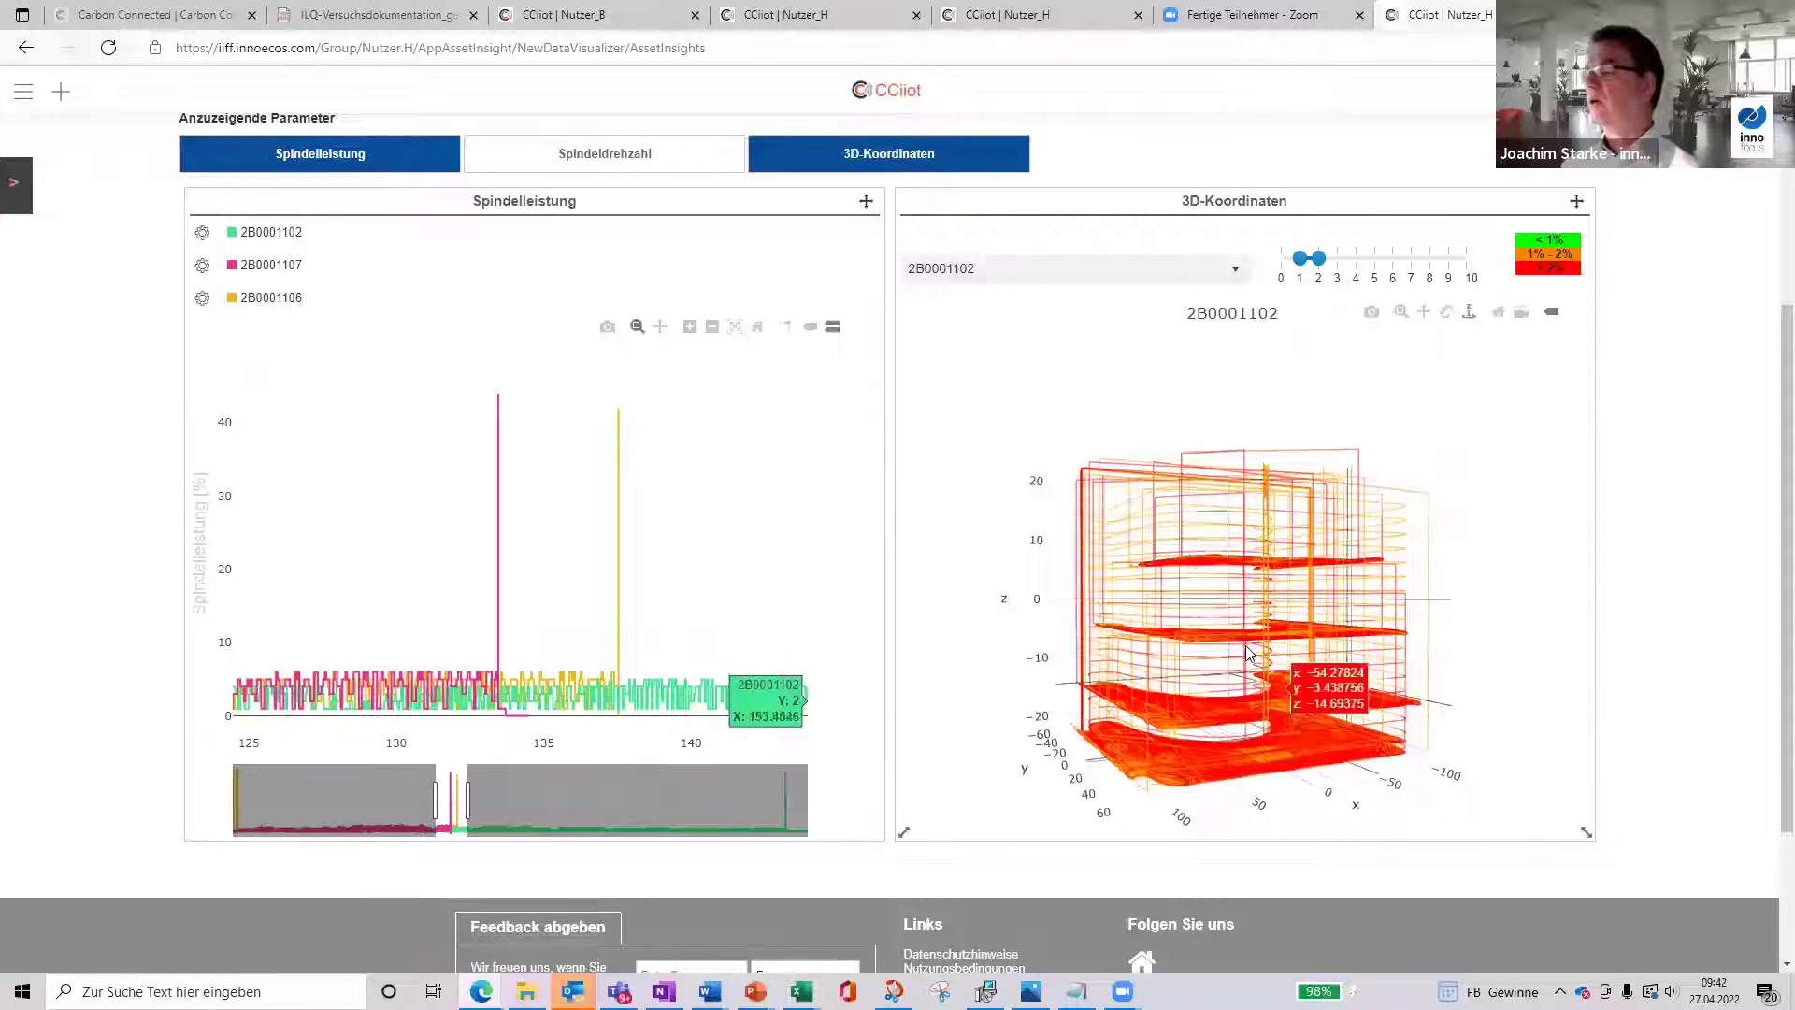
scroll(1290, 704, "up", 5)
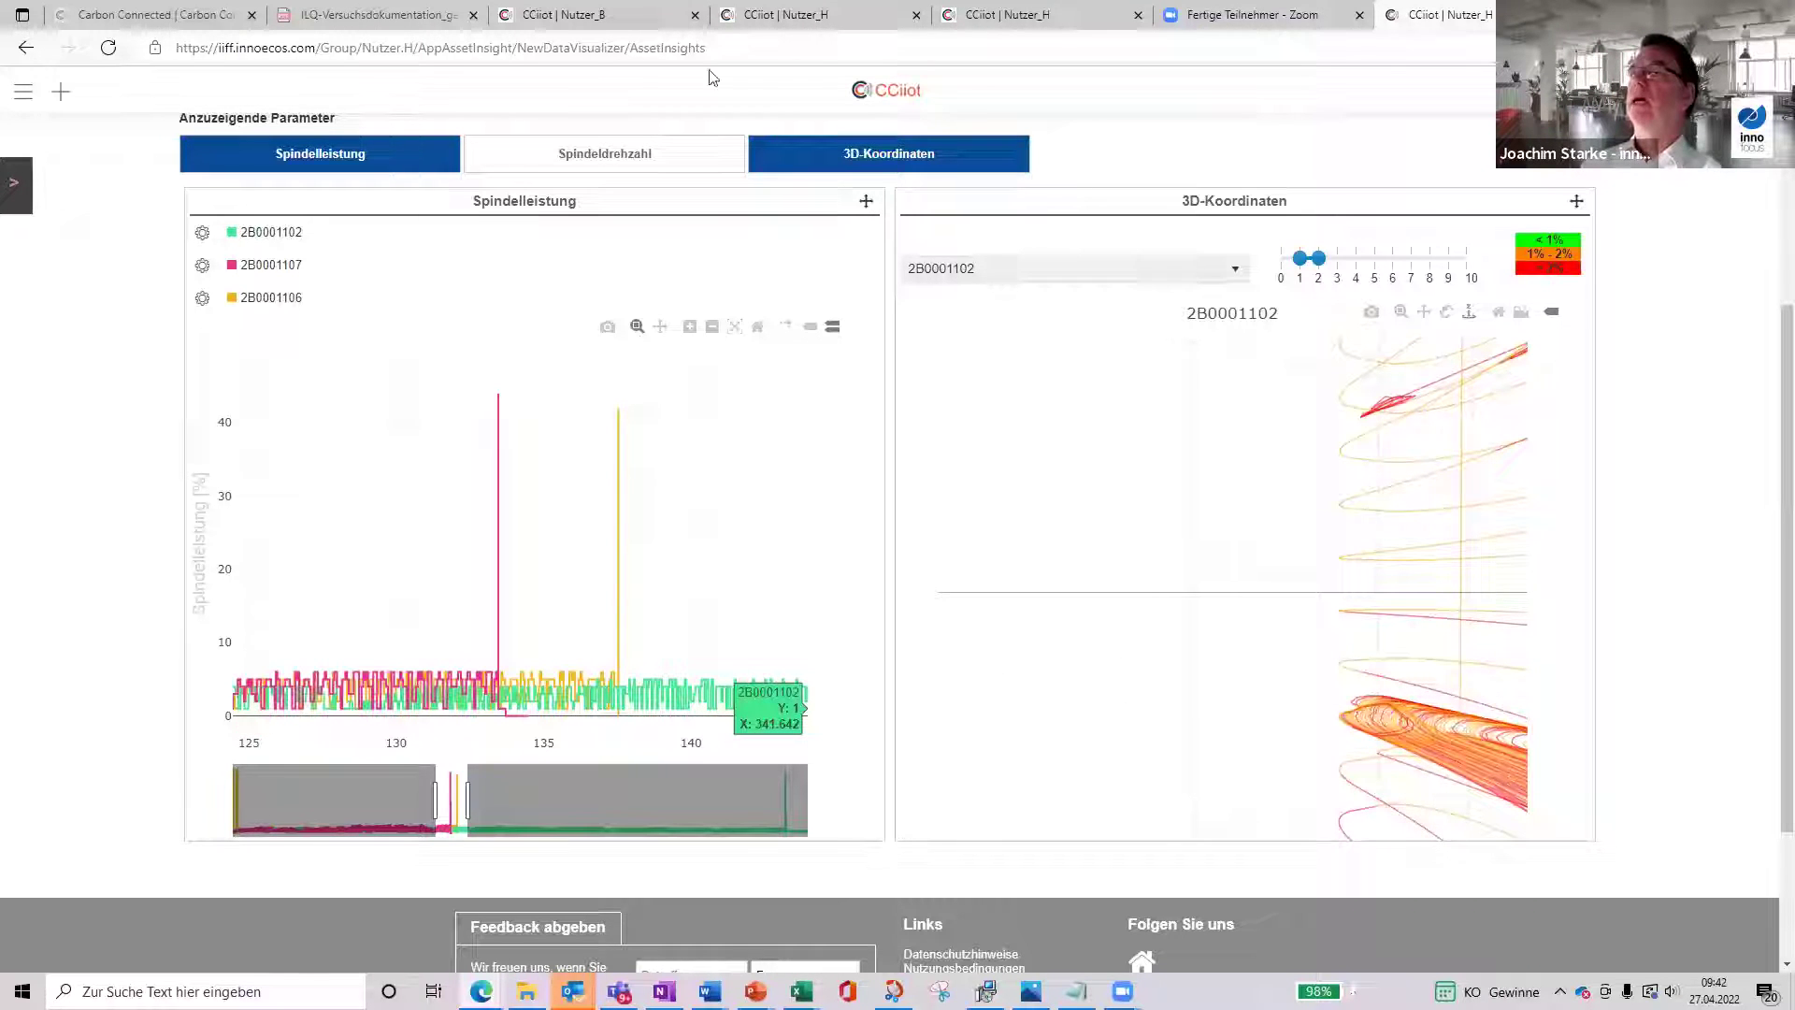
Step: Switch to the Nutzer_B evaluation and examine the spindle power and 3D coordinates of asset 2B0001029
left_click(536, 28)
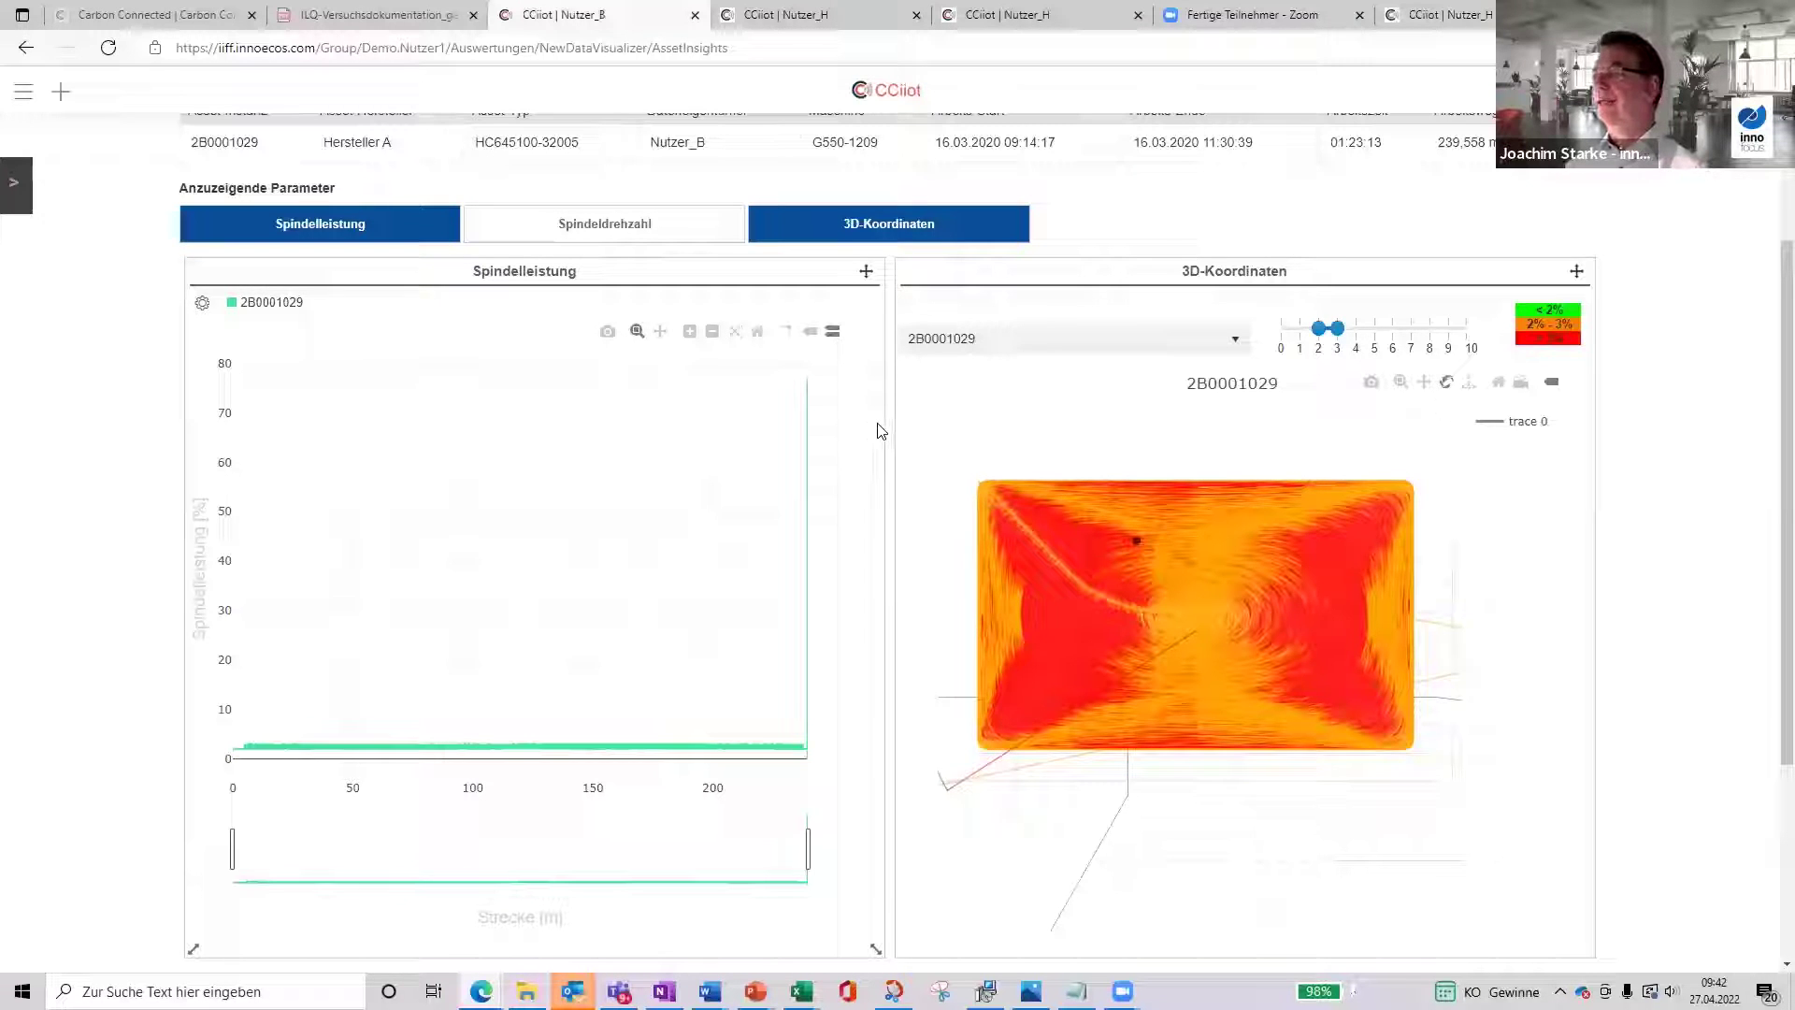
mouse_move(1313, 529)
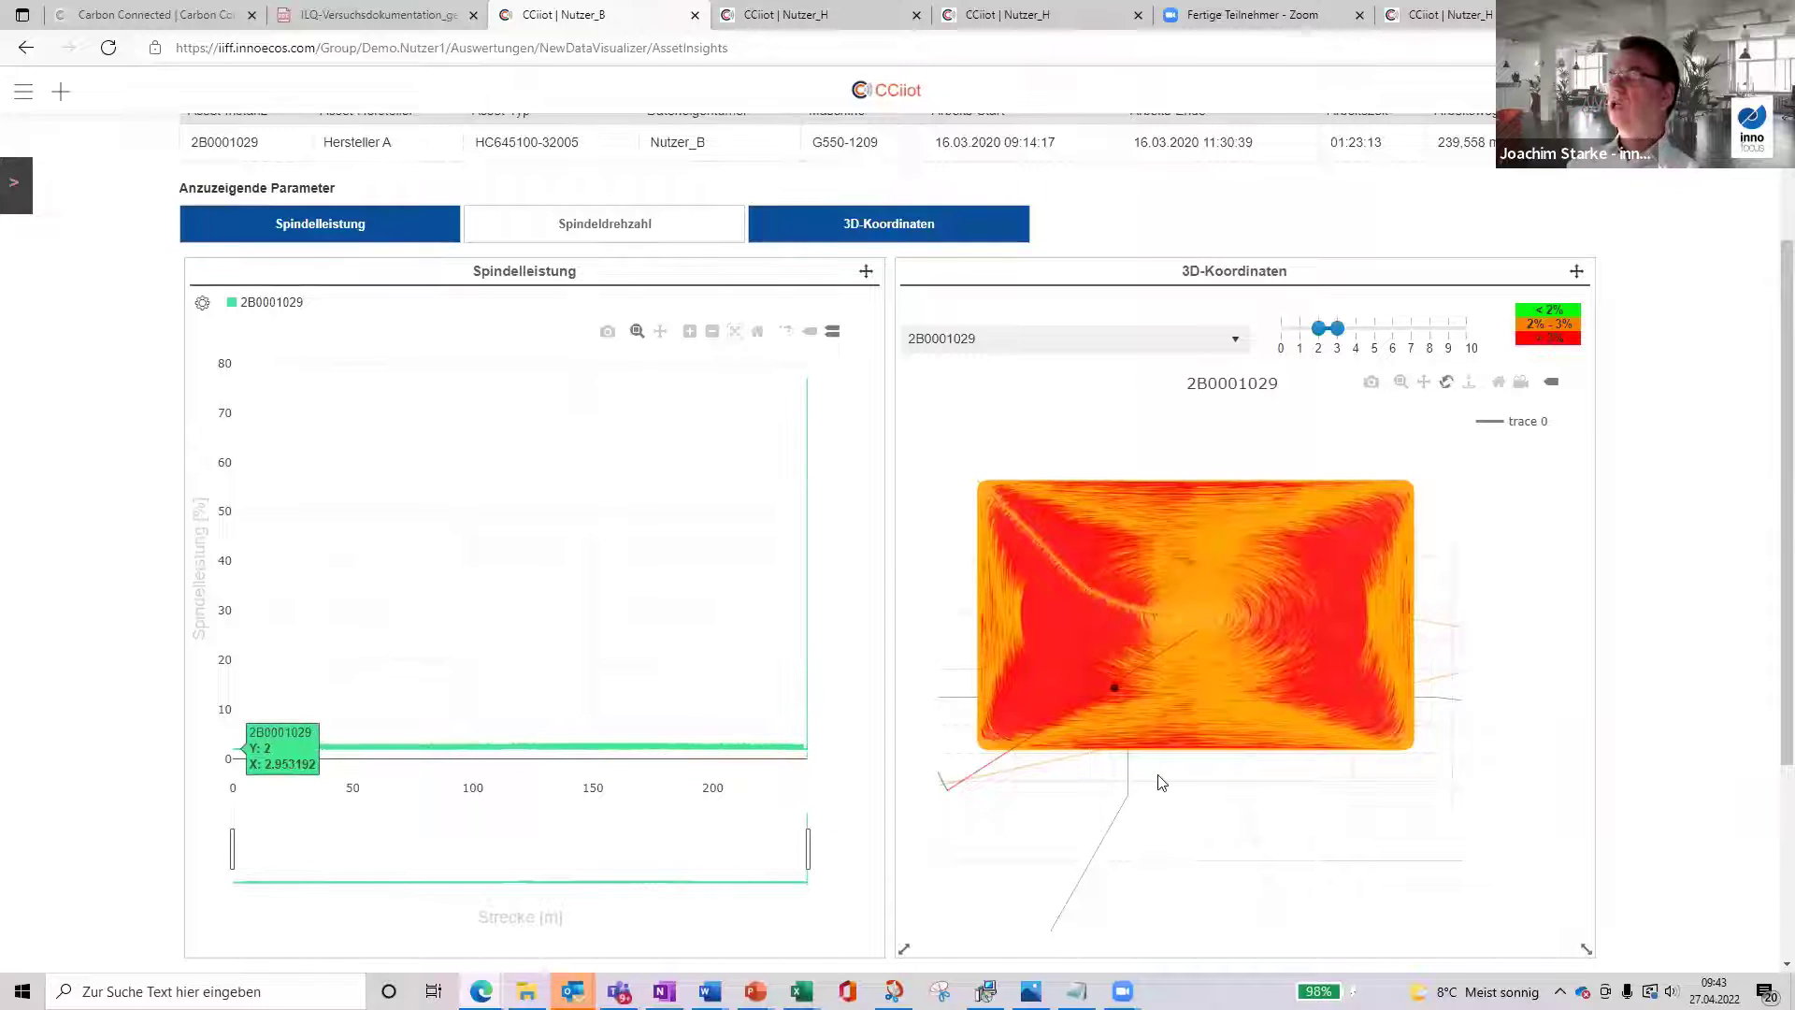
mouse_move(1180, 642)
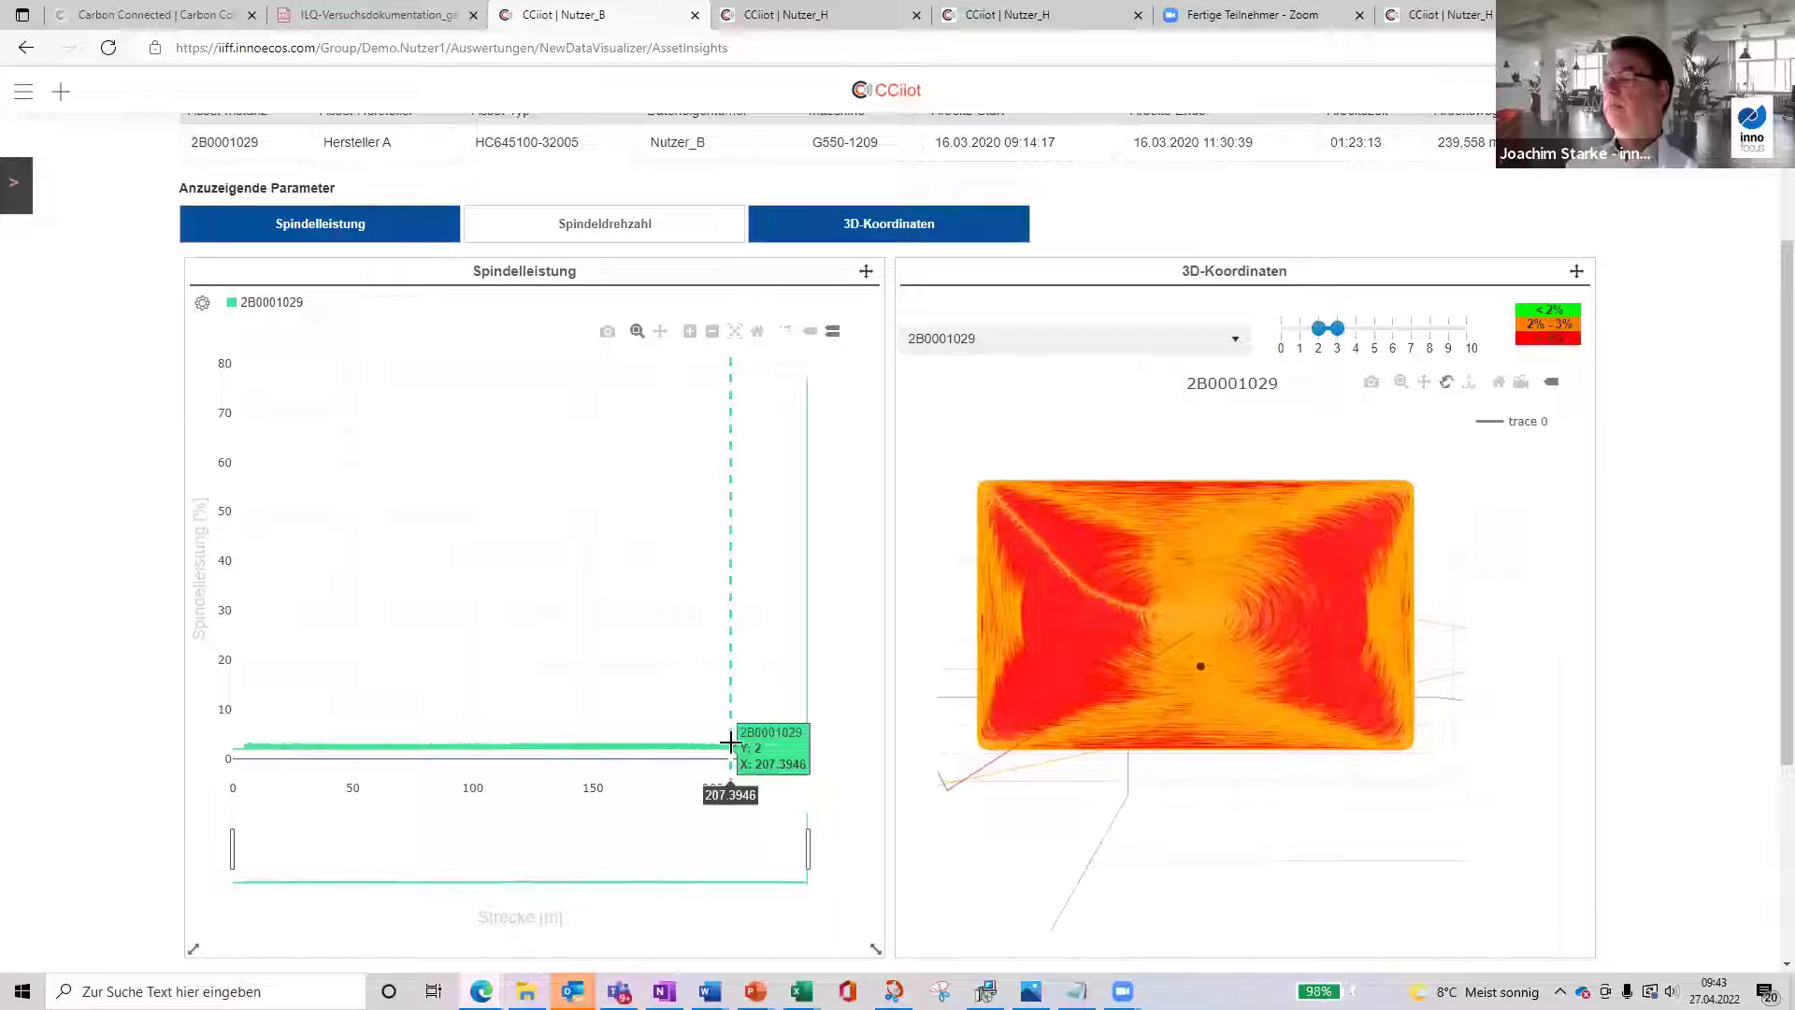
left_click_drag(926, 642, 1040, 642)
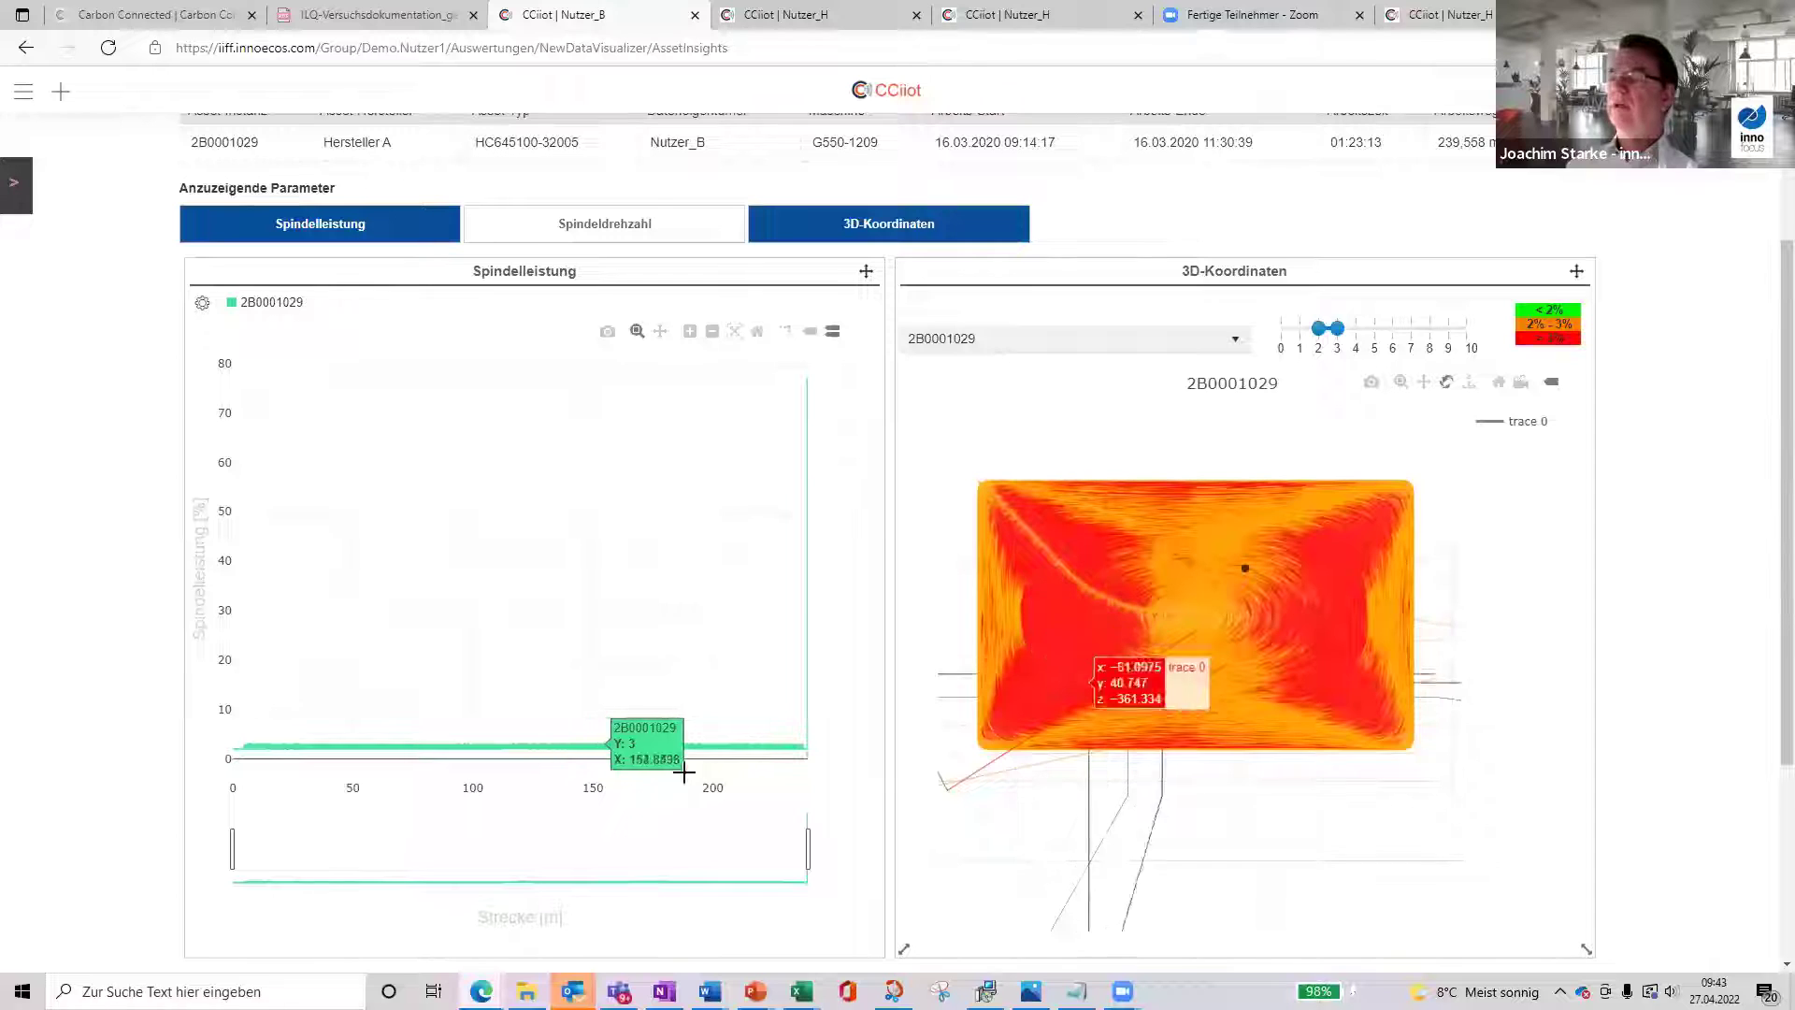
left_click_drag(1160, 692, 1002, 648)
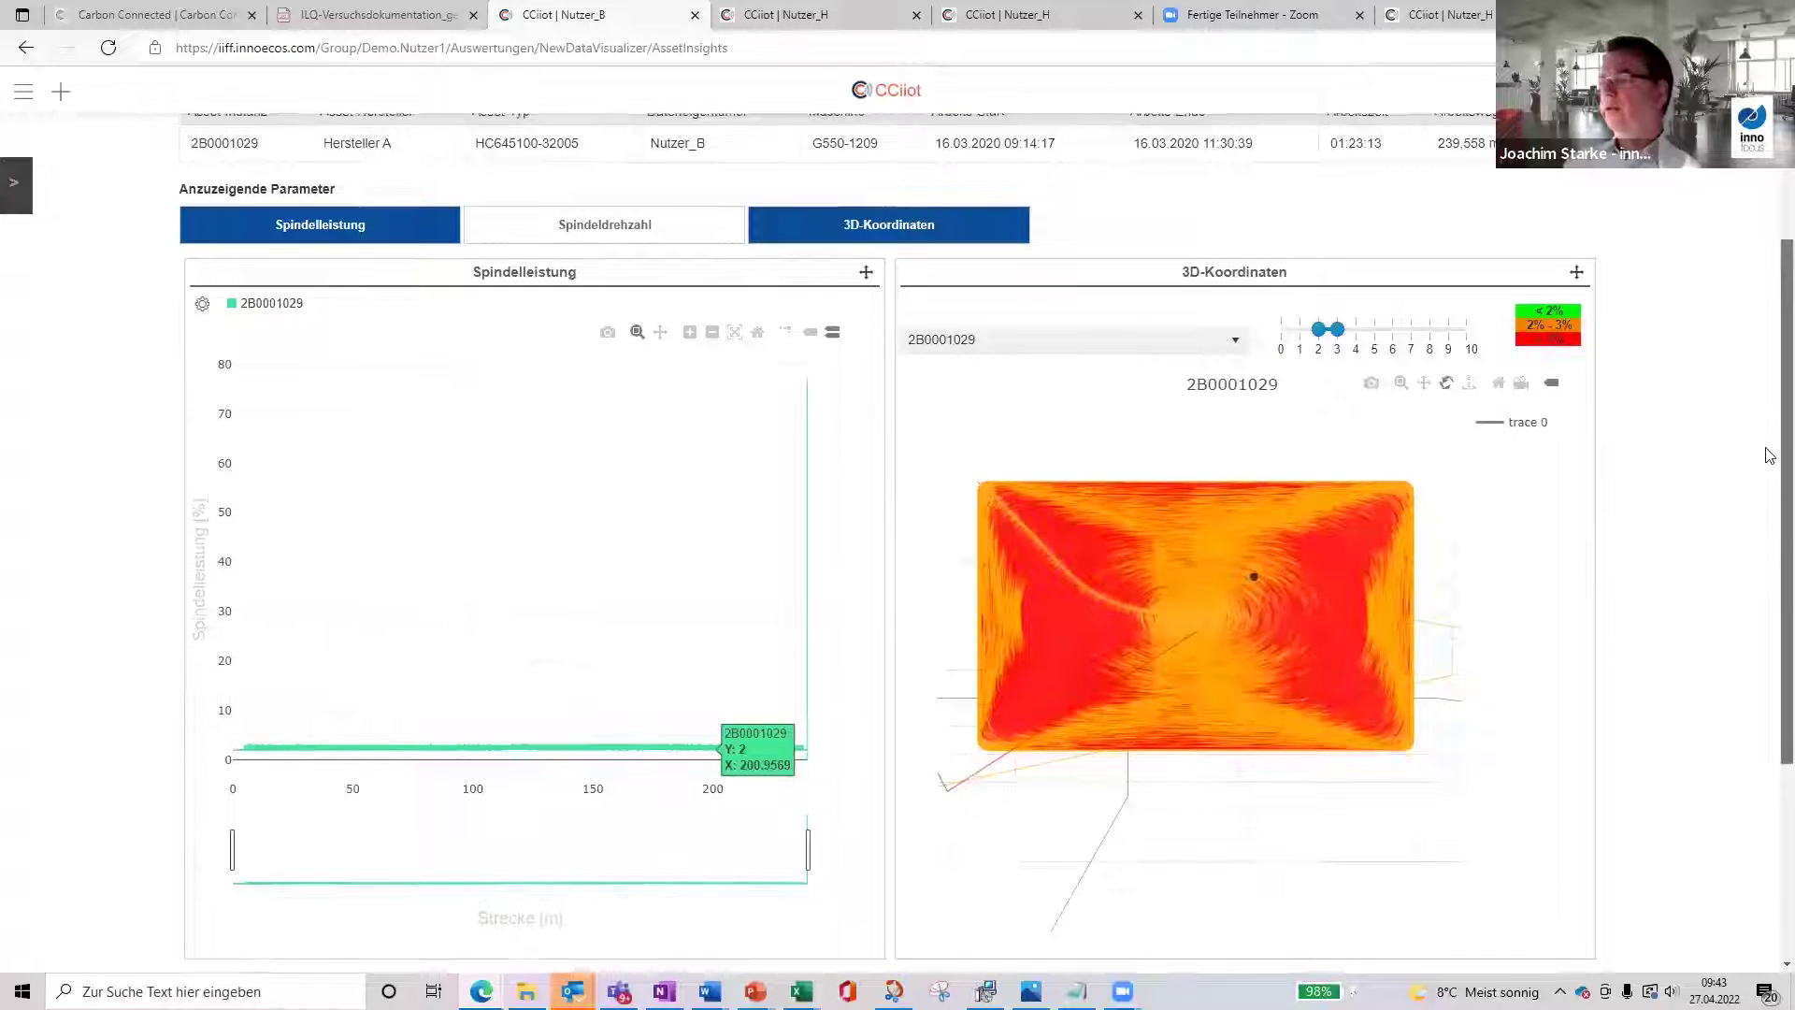
scroll(1770, 484, "up", 2)
scroll(1770, 364, "up", 1)
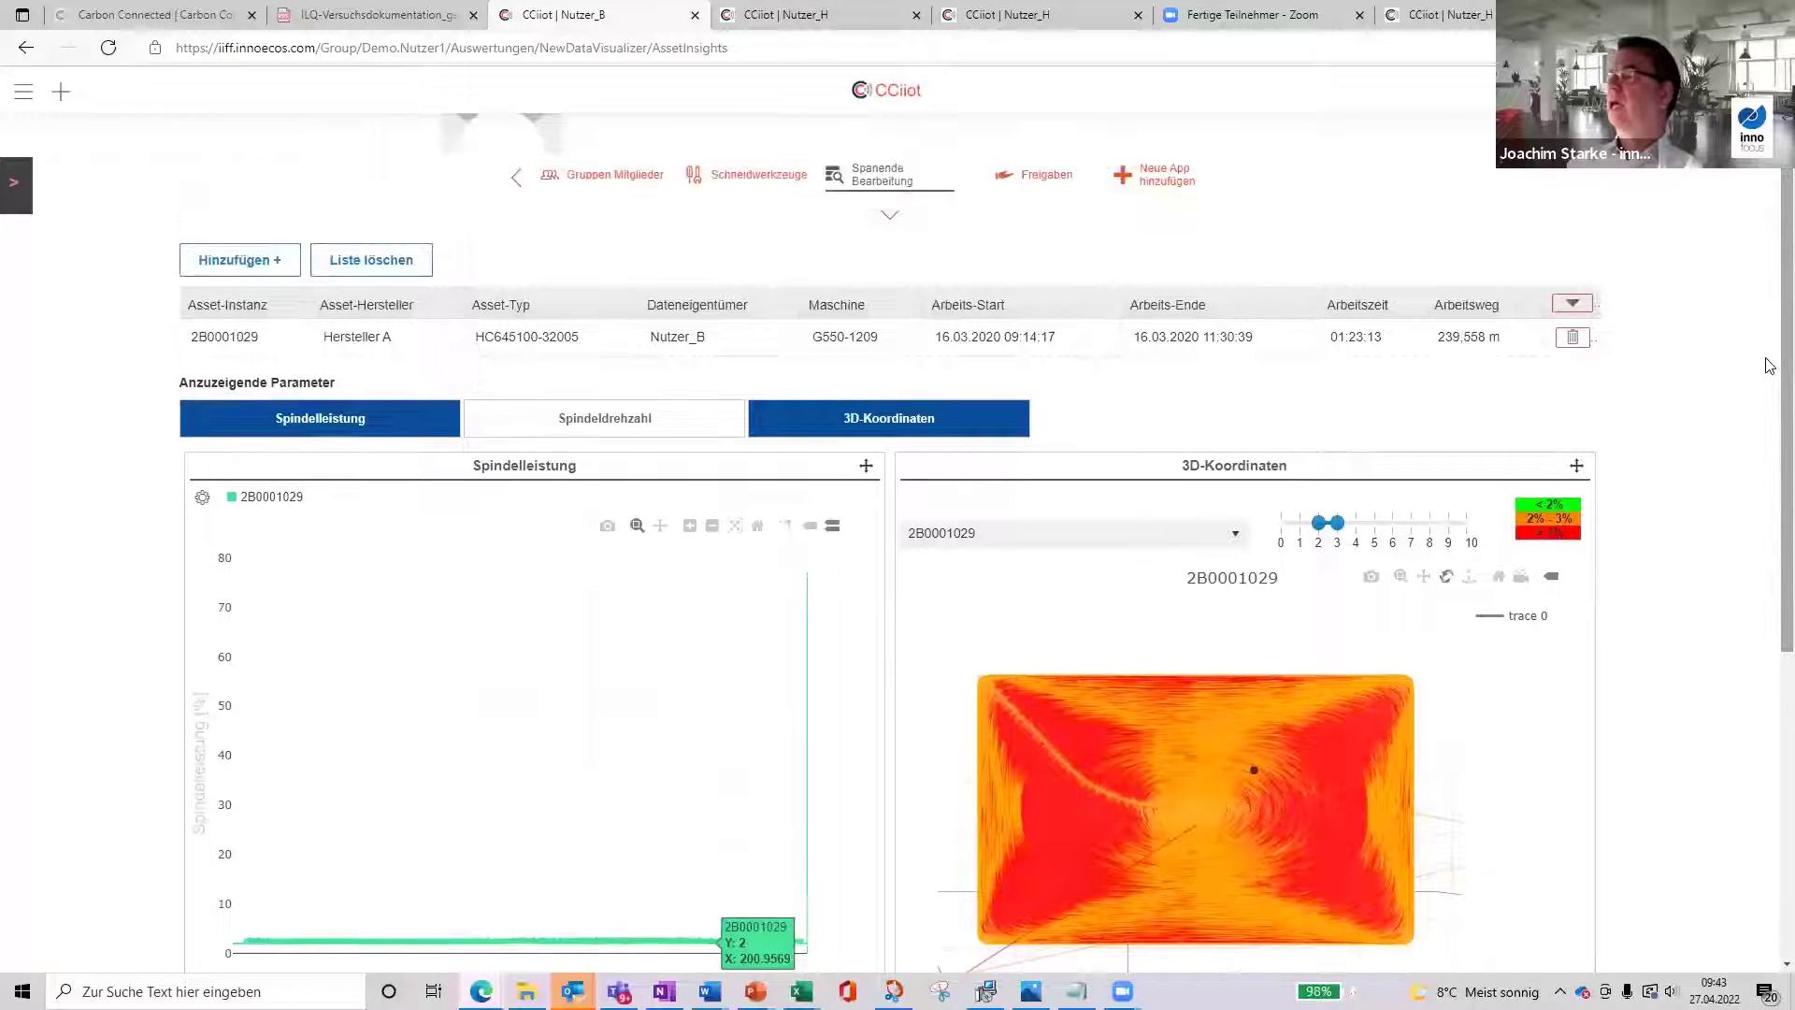
left_click(1466, 19)
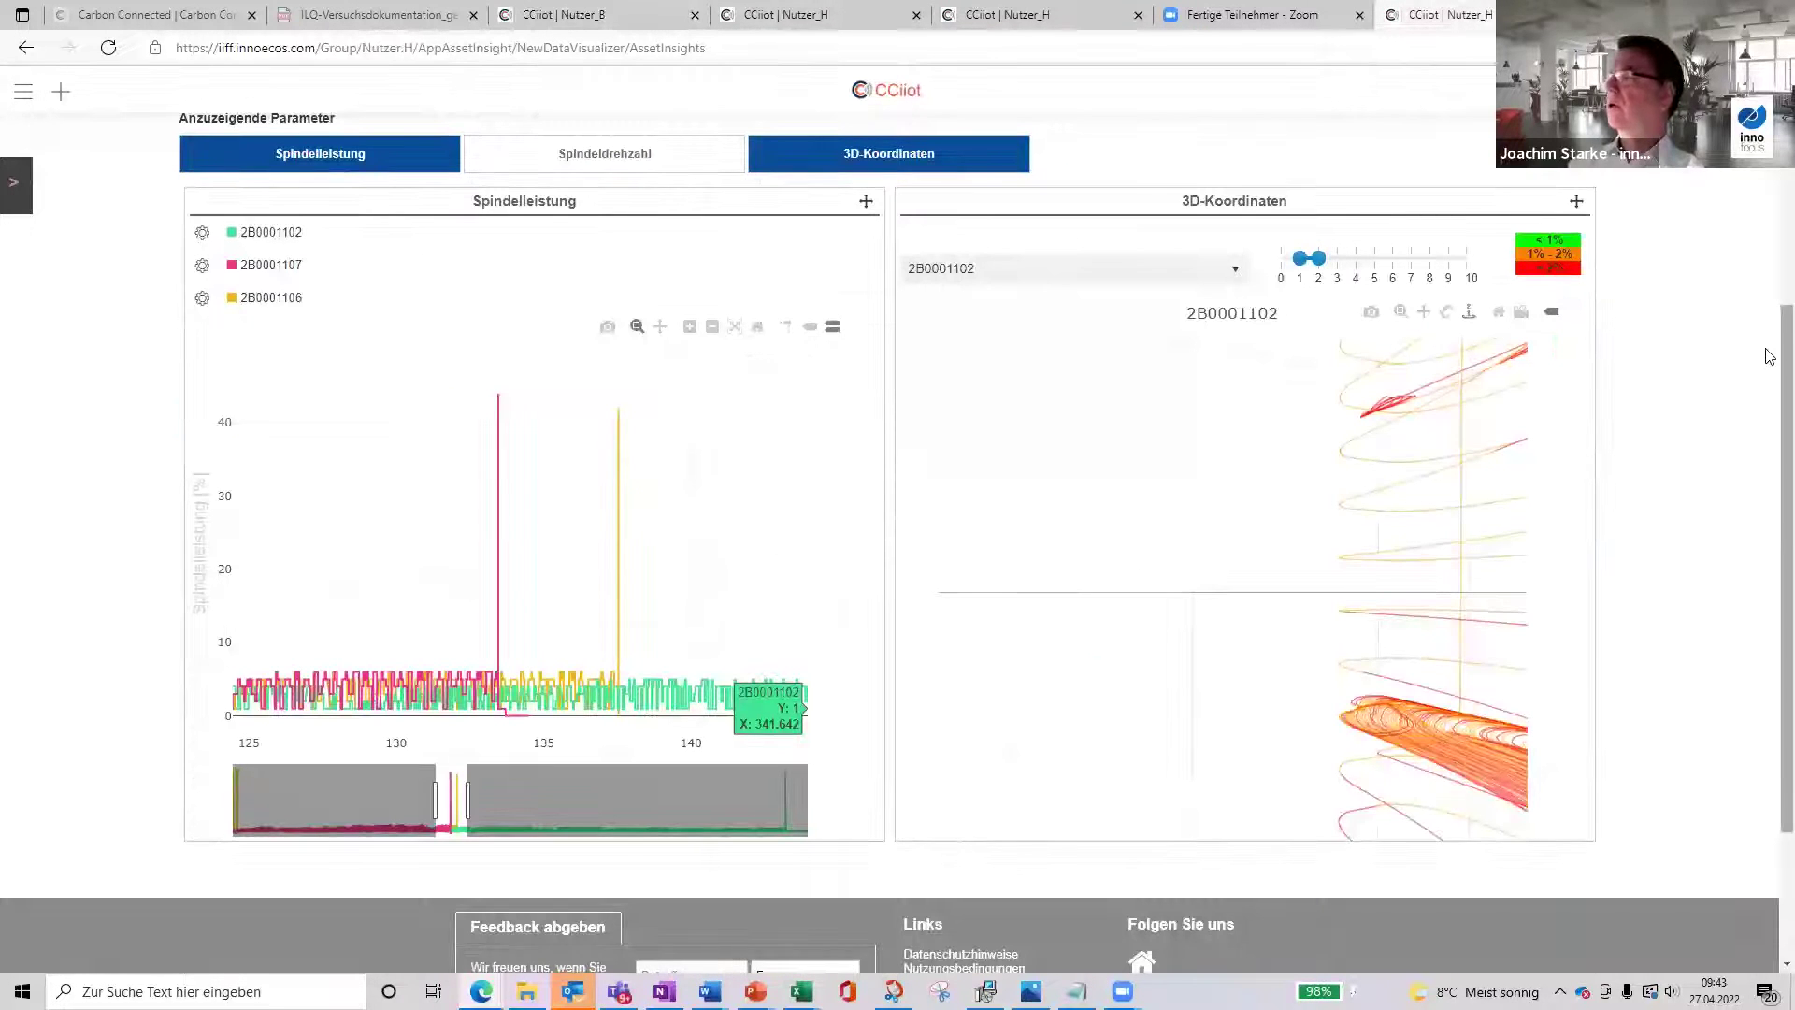
scroll(1770, 319, "up", 4)
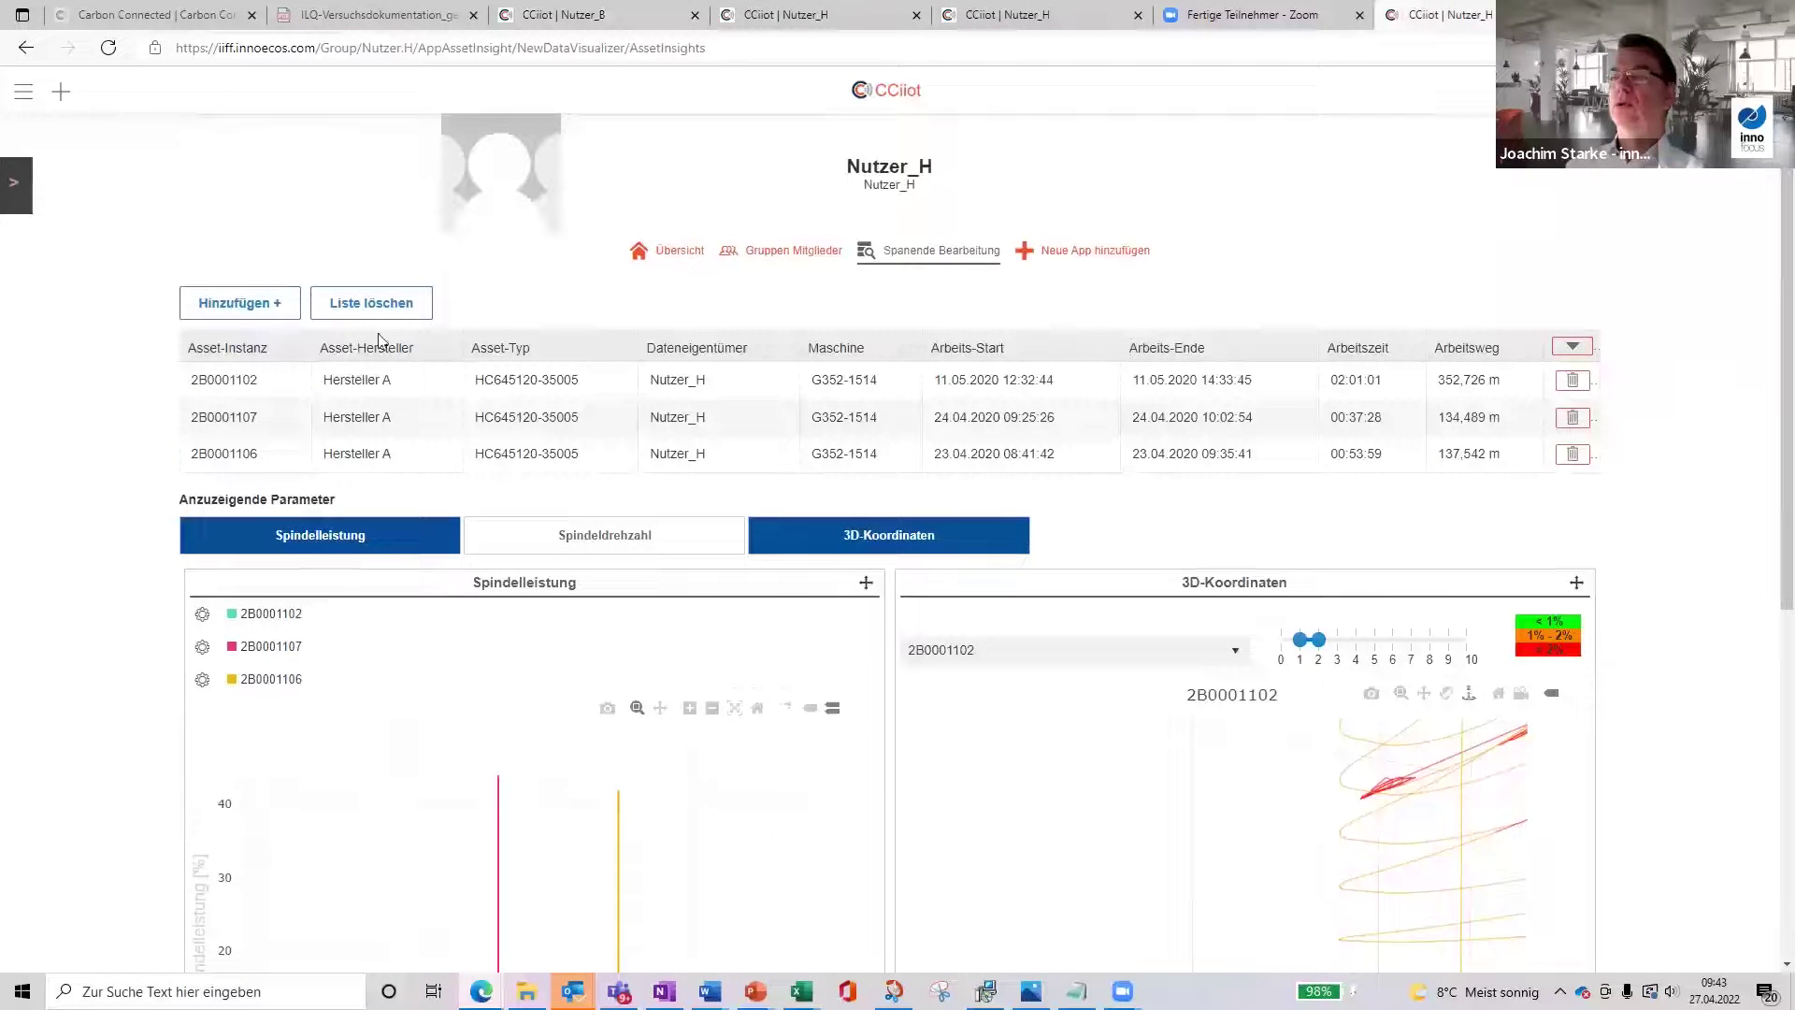
left_click(374, 304)
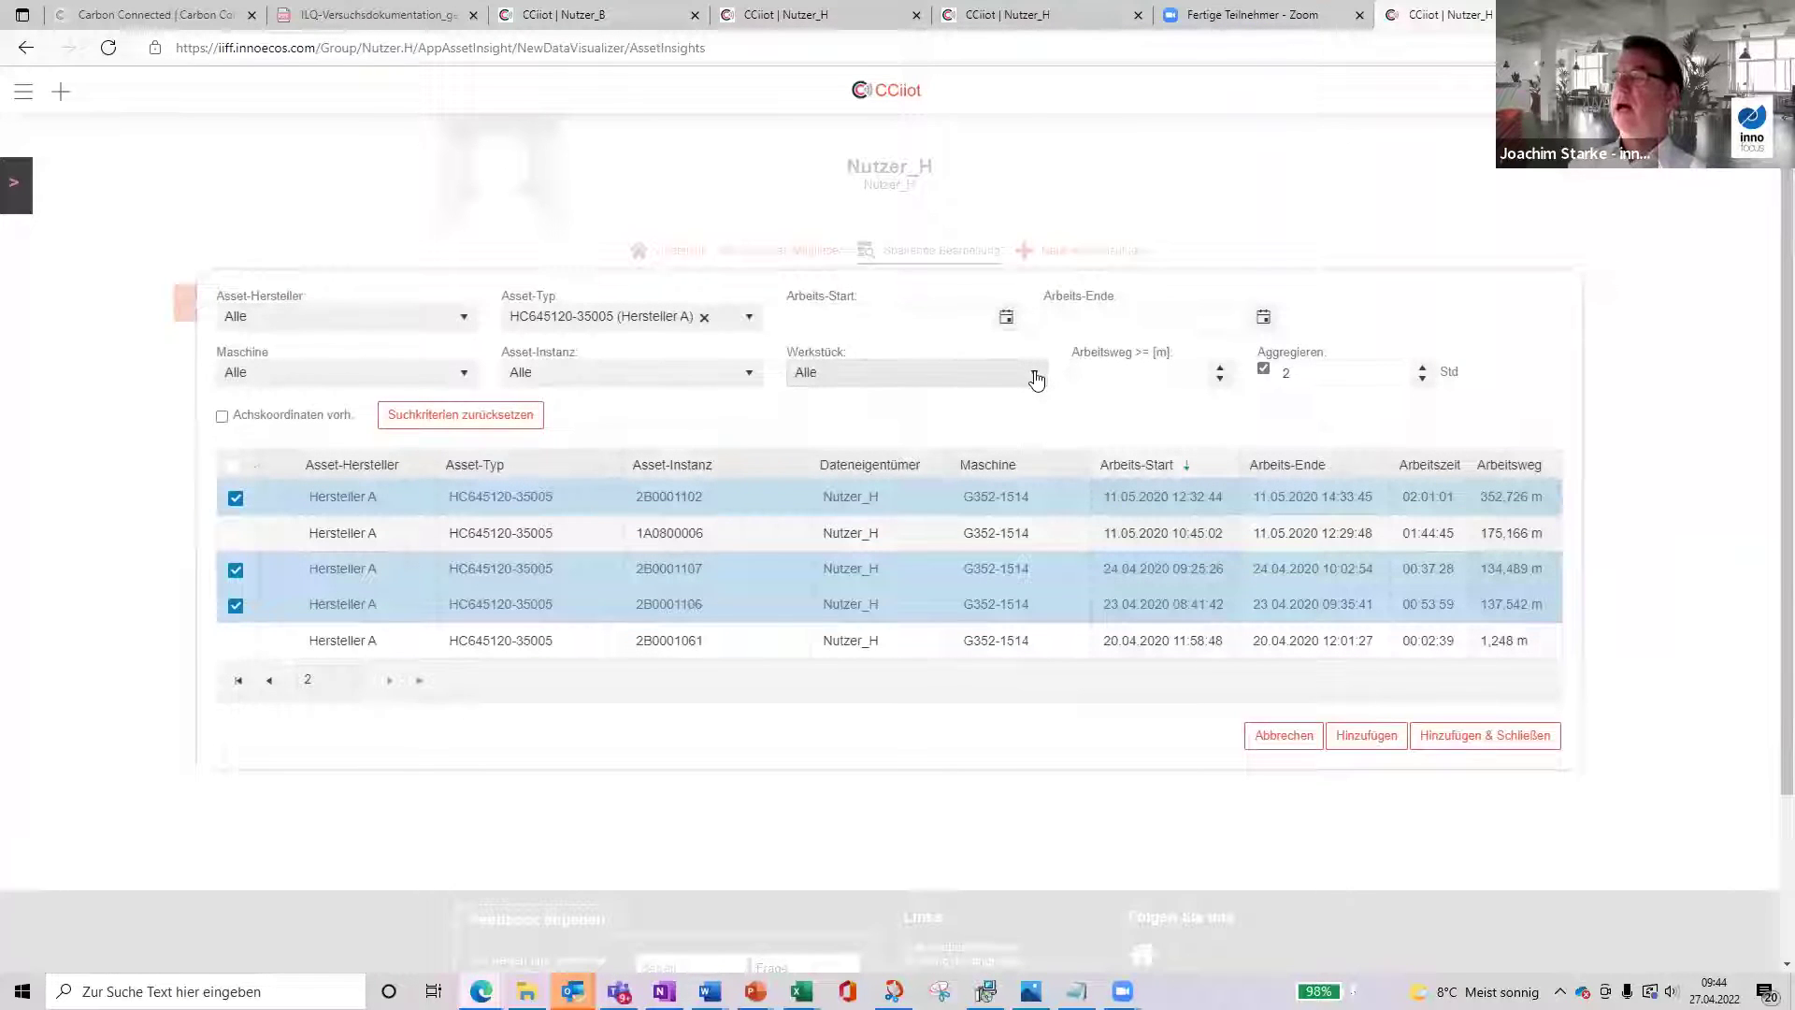
Step: Filter the assets available for adding by workpiece Skibrille 12' and set the asset type to Alle
left_click(1035, 375)
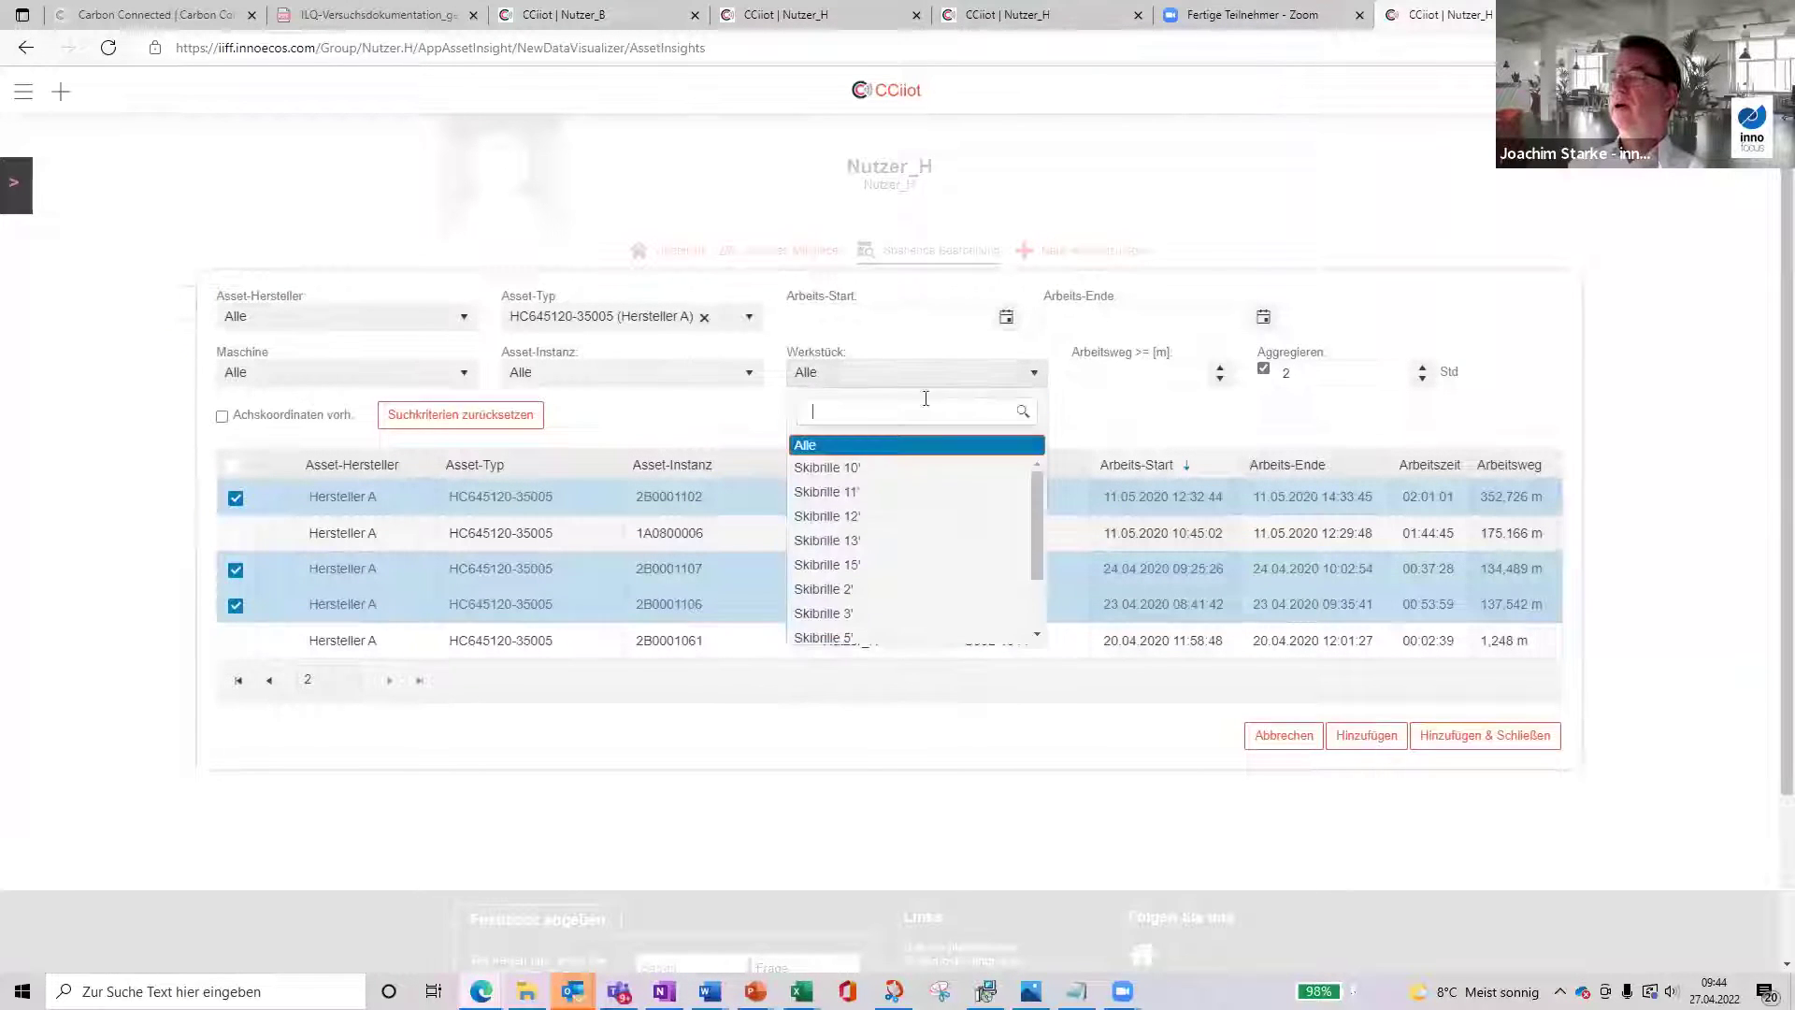
left_click(836, 517)
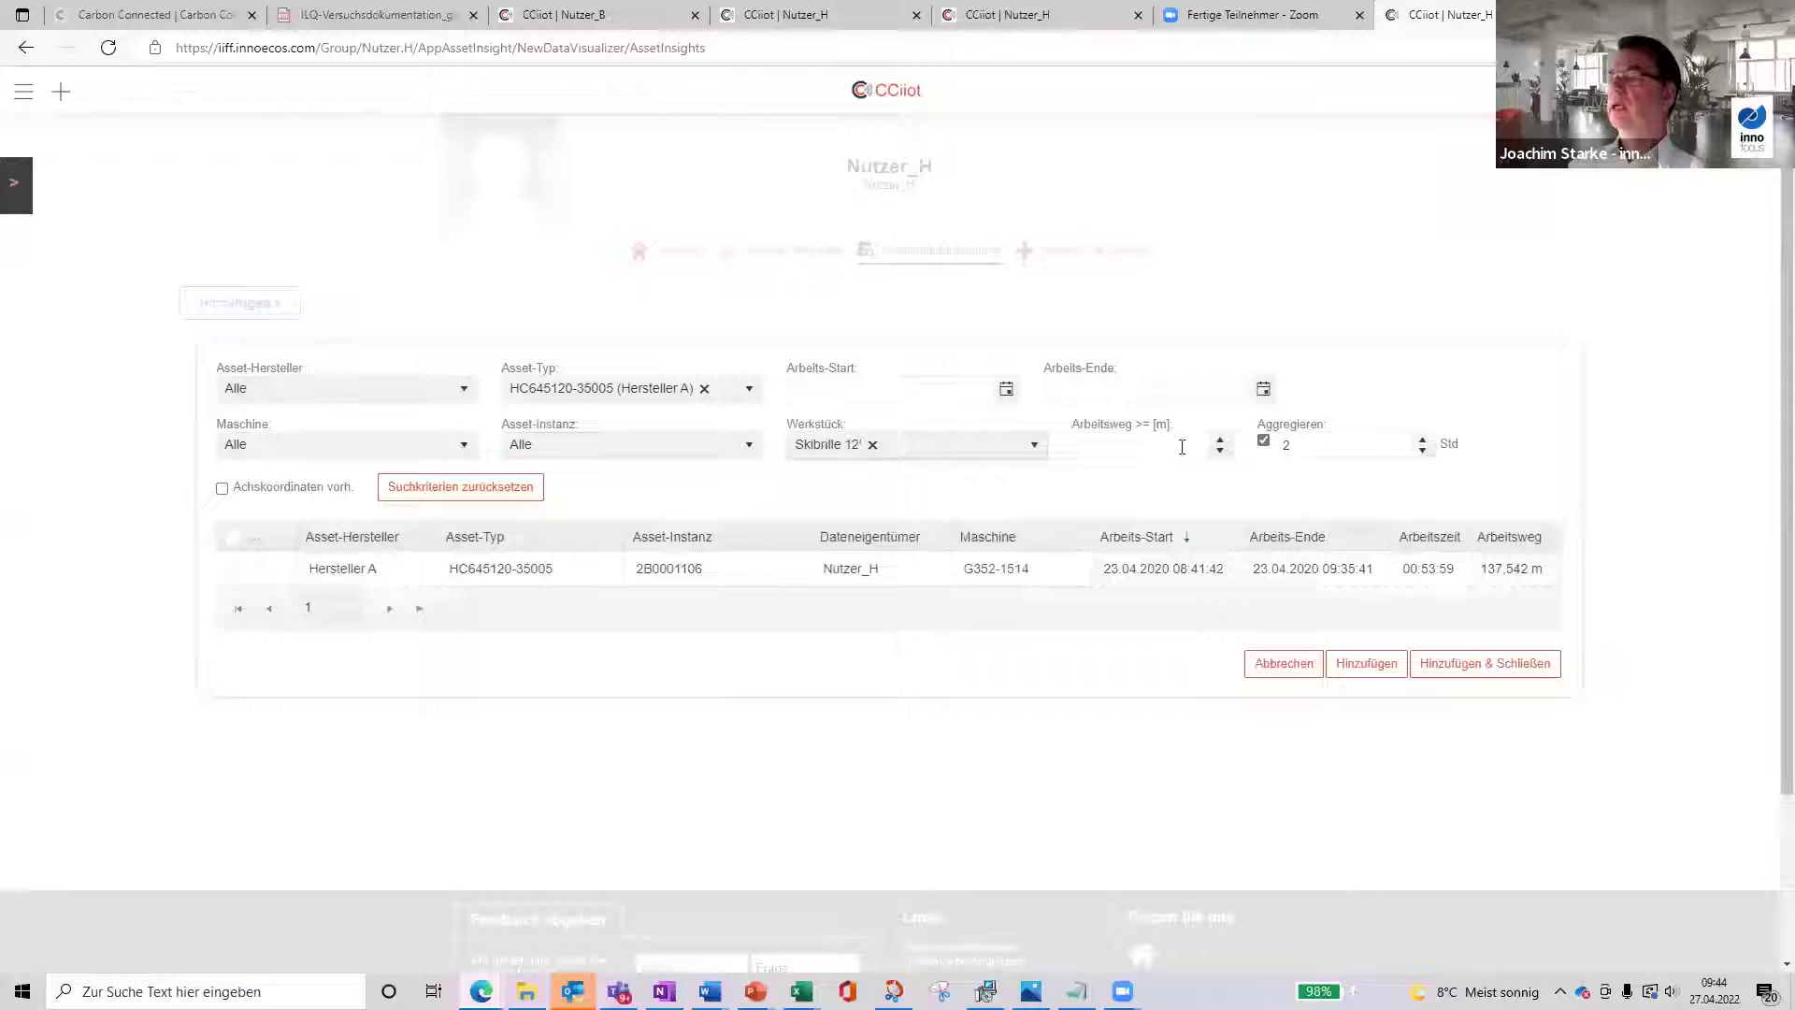
left_click(749, 389)
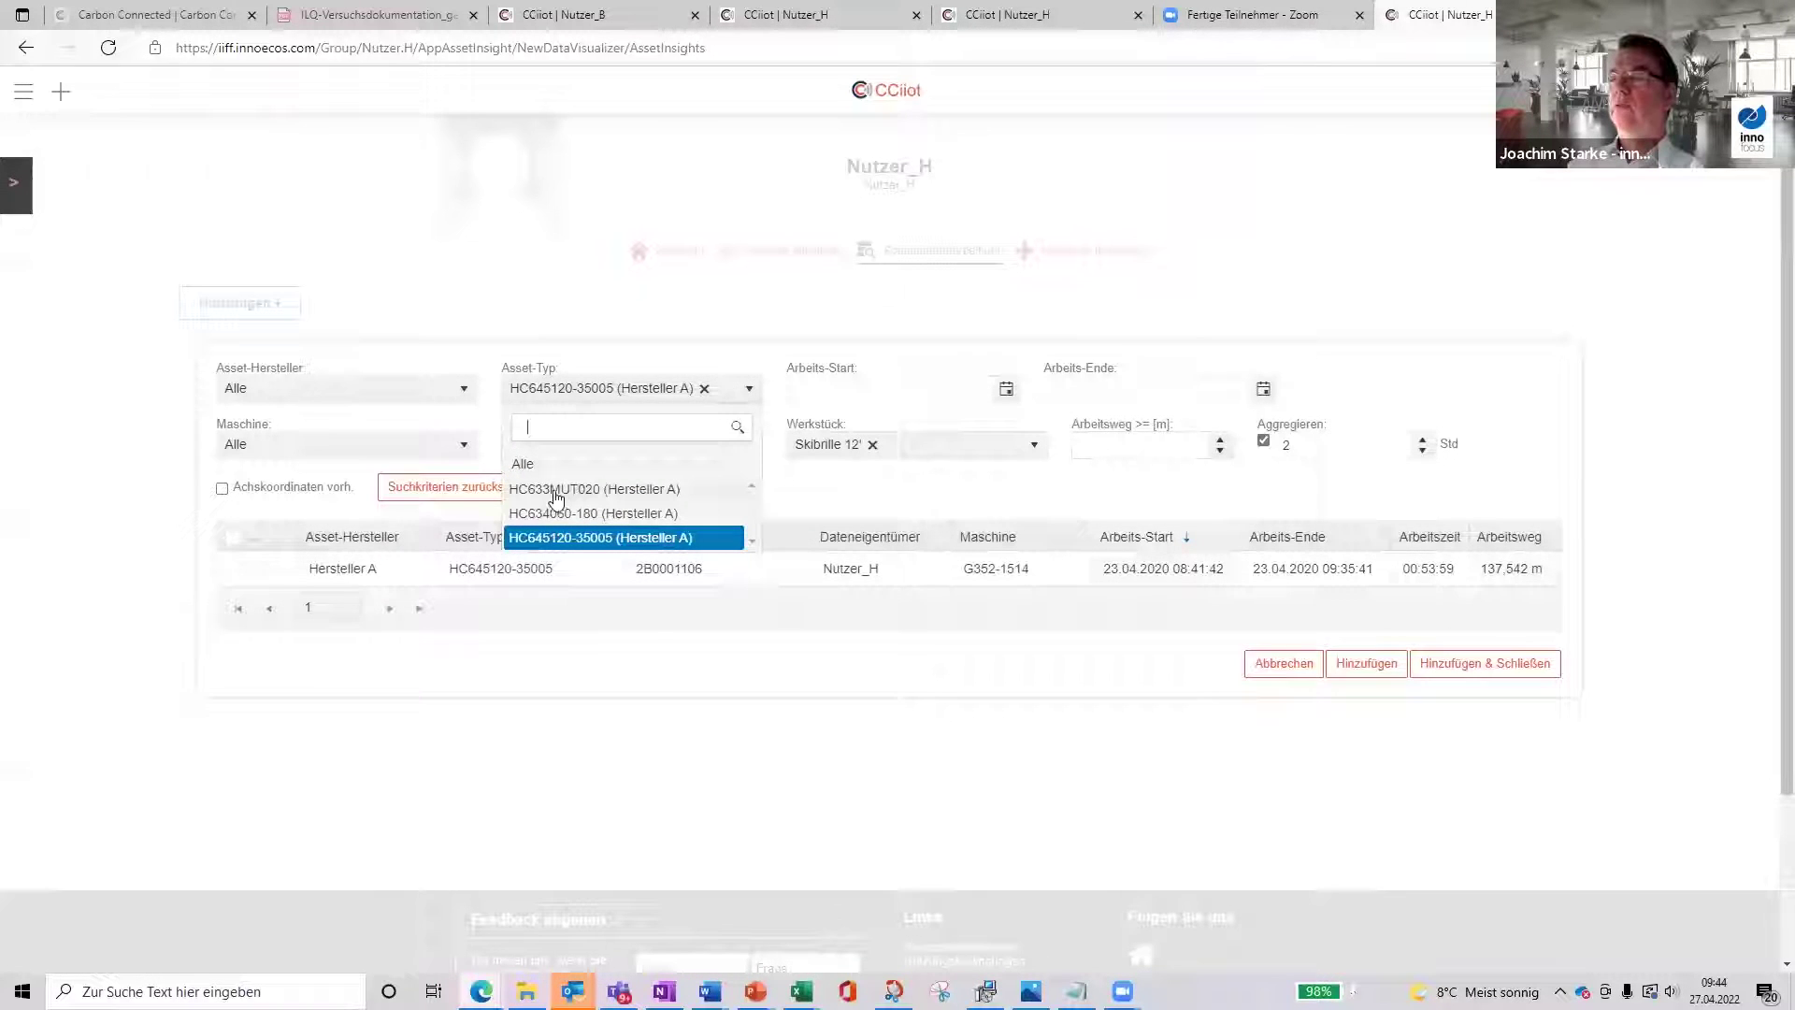
left_click(530, 465)
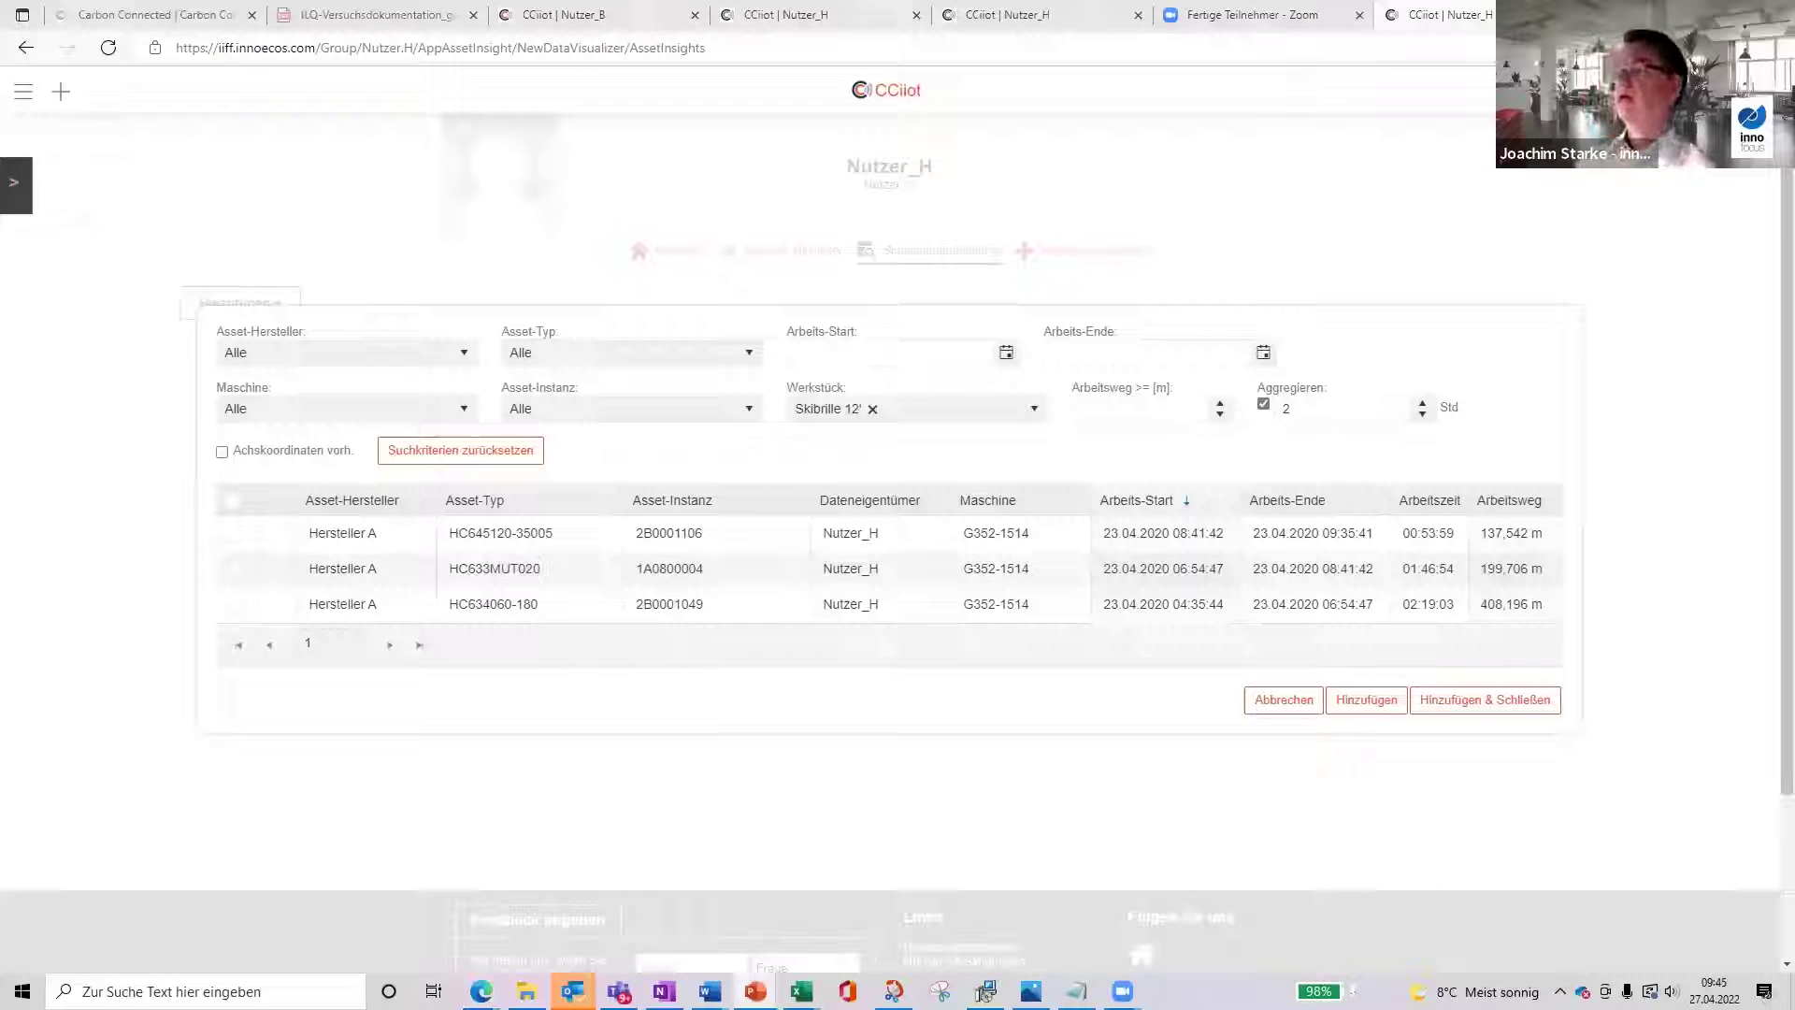
Step: Switch to the slide presentation and advance from the Skibrille data slide to the Zwischenfazit slide
key("alt+Tab")
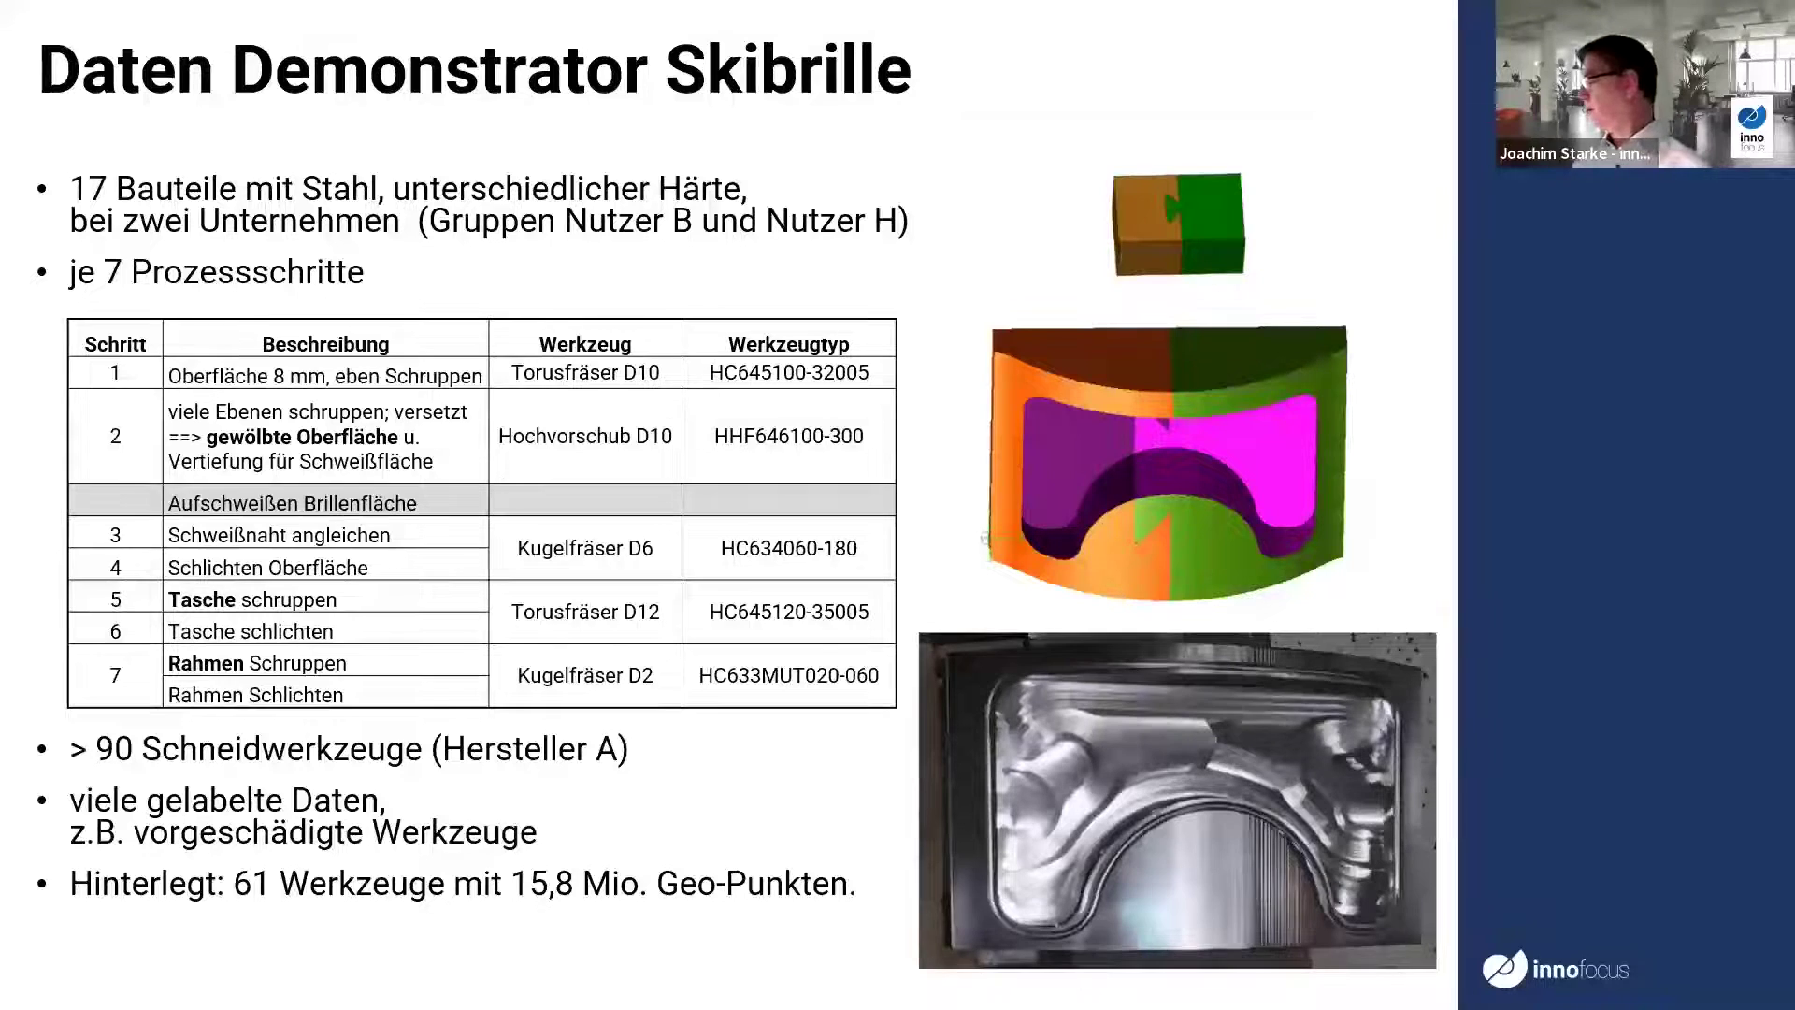
key("Right")
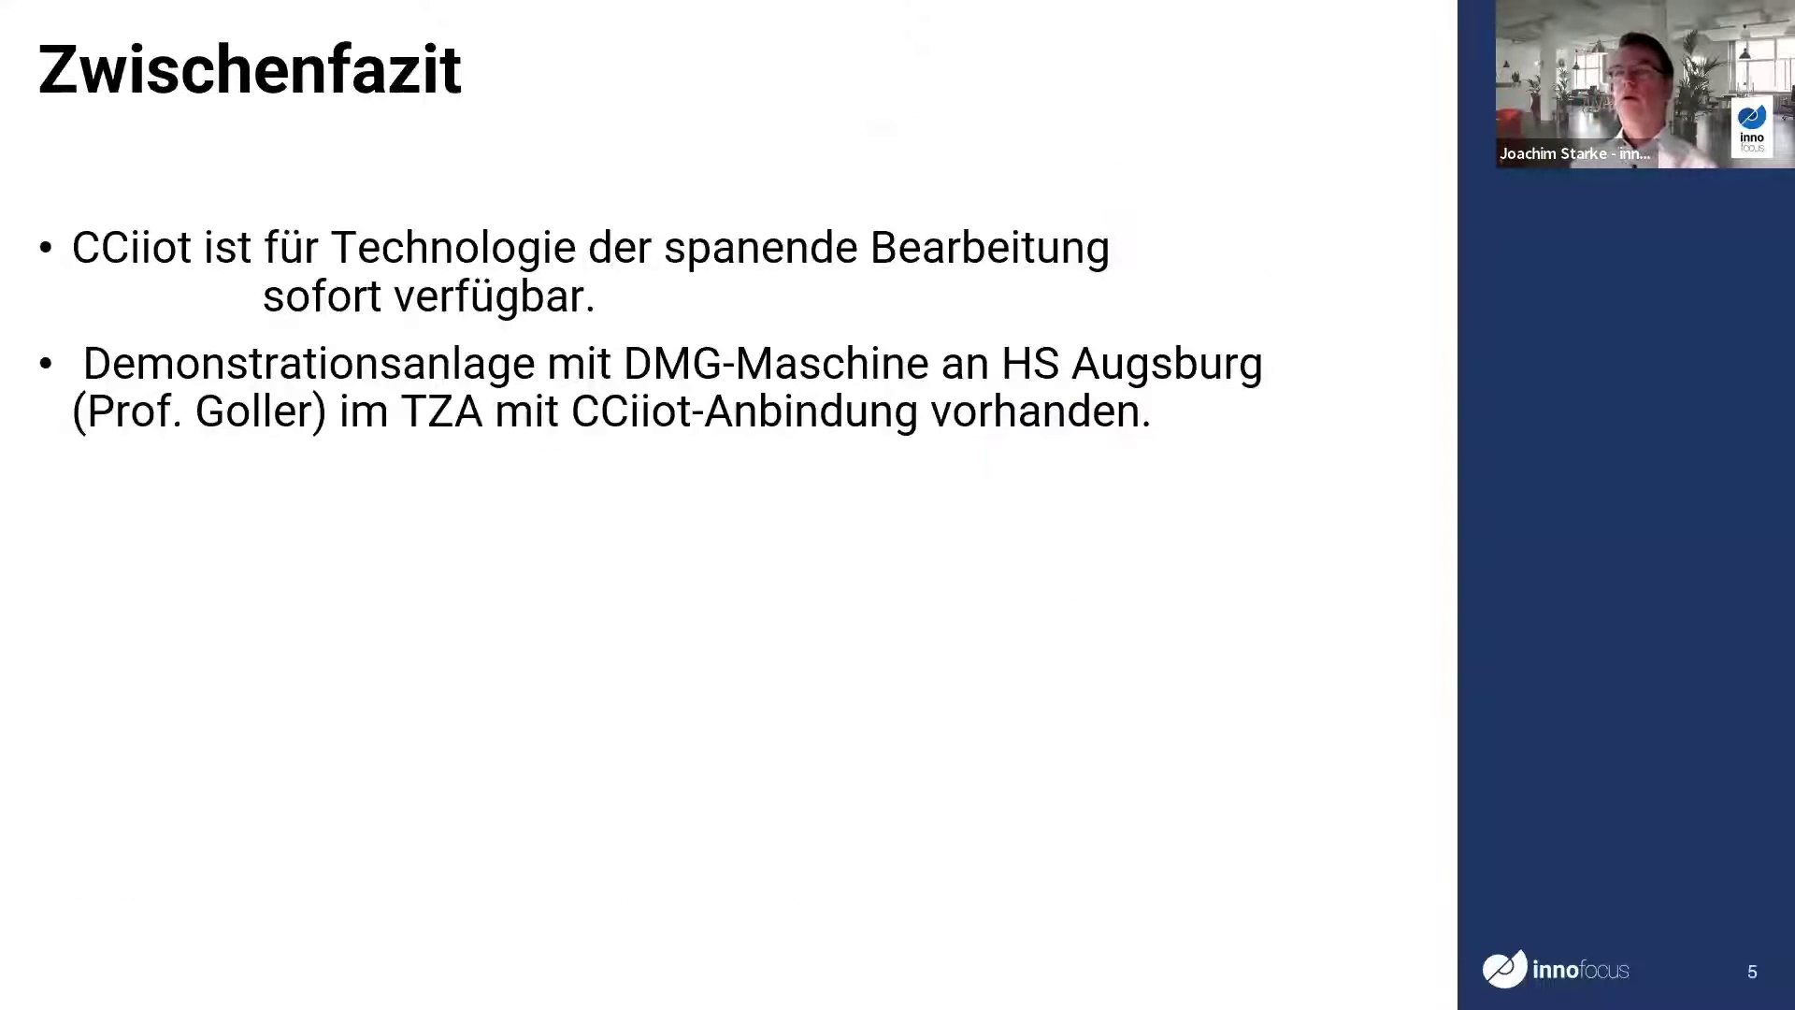